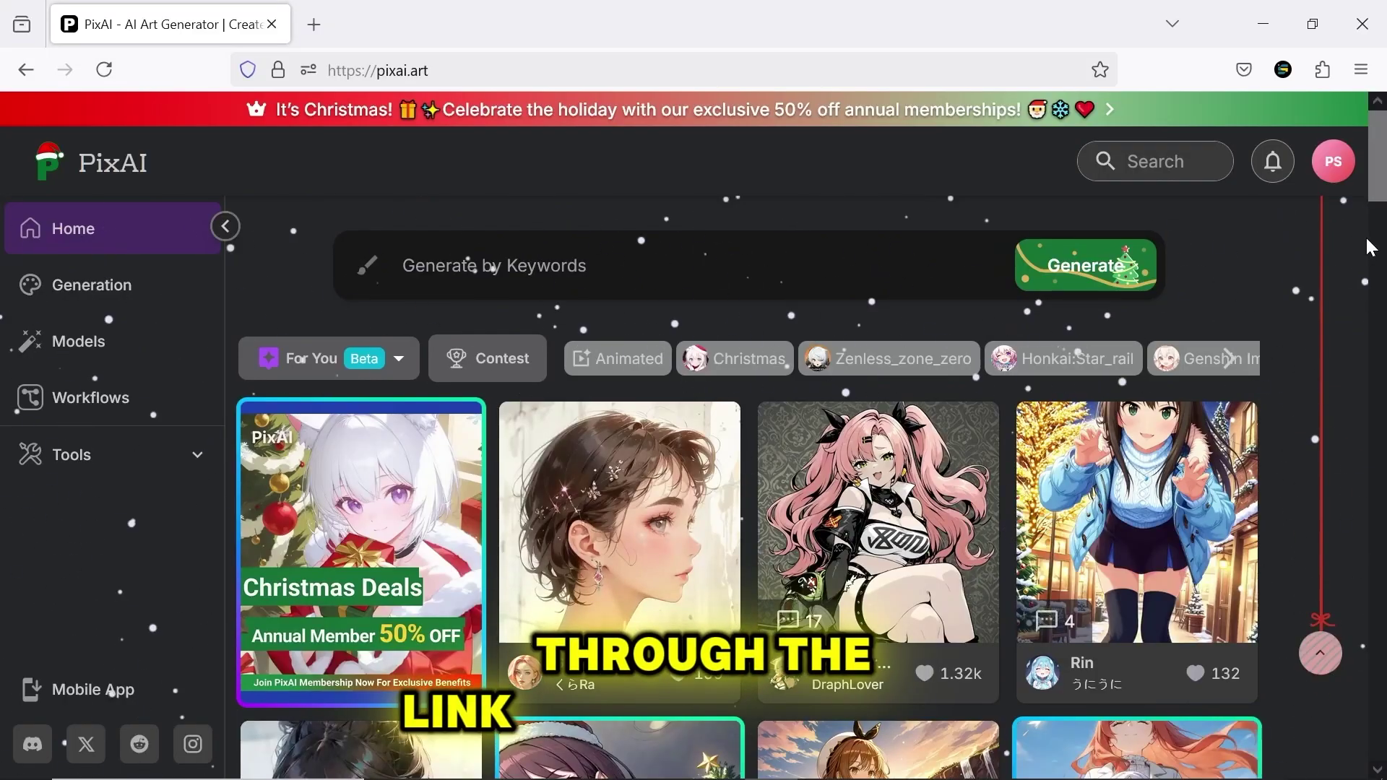
Open the Robotgirl artwork and scroll through its details
middle_click(1360, 218)
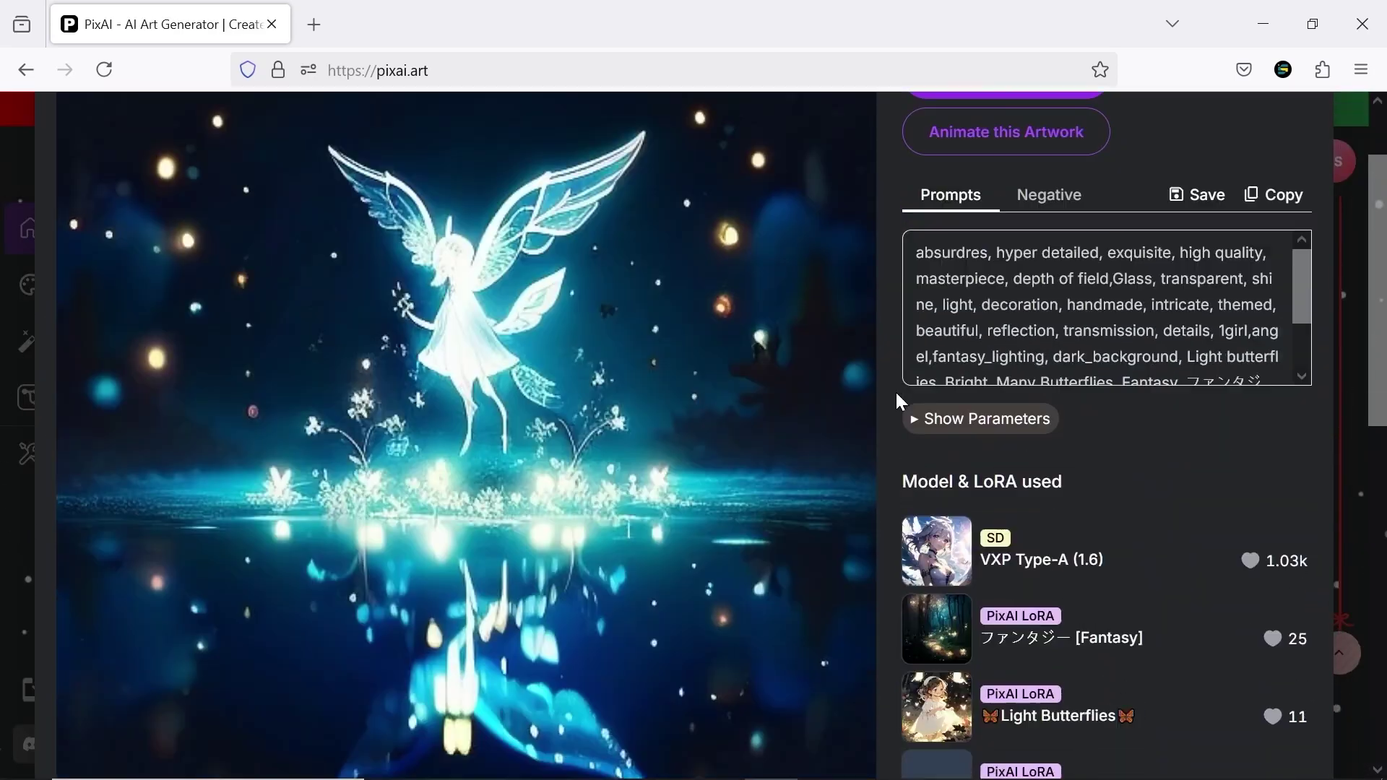
scroll(895, 392, "down", 2)
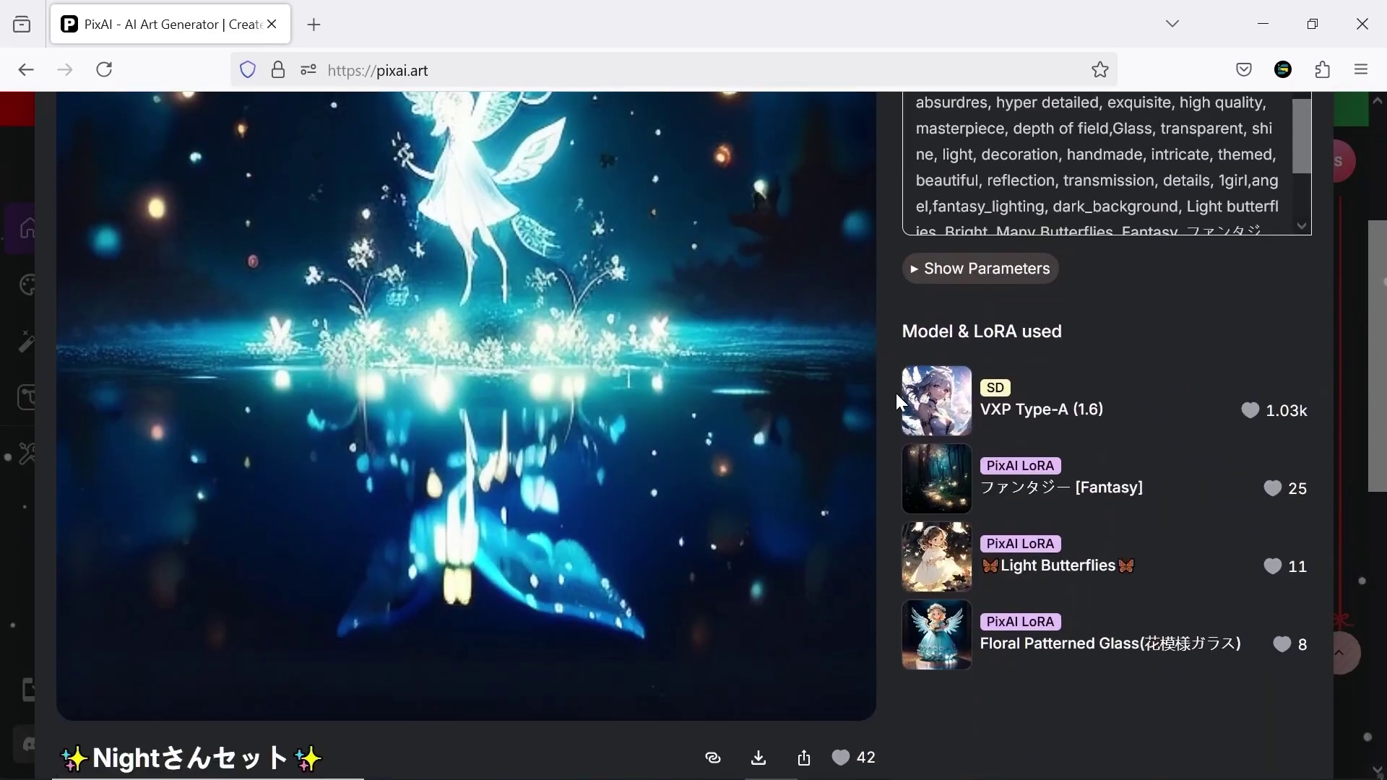
scroll(897, 411, "down", 2)
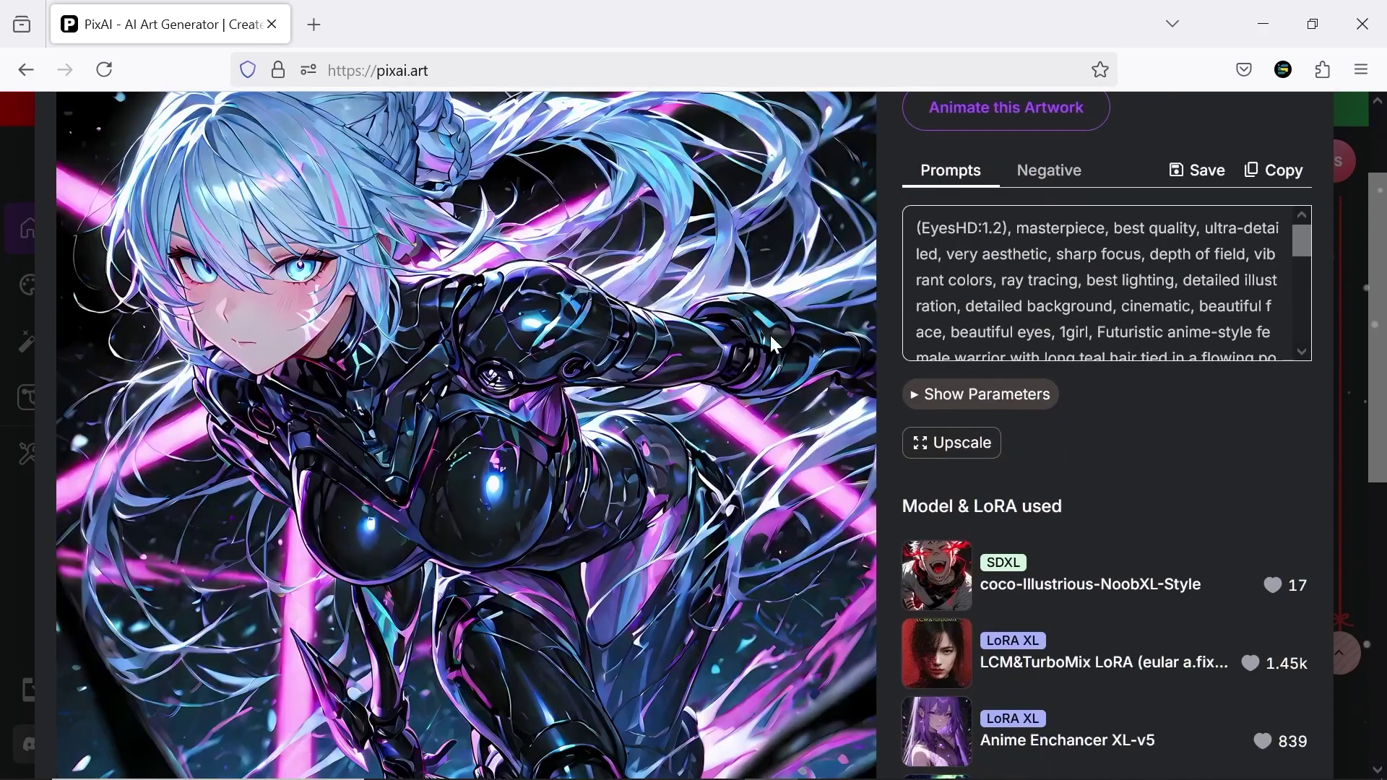
scroll(773, 346, "down", 8)
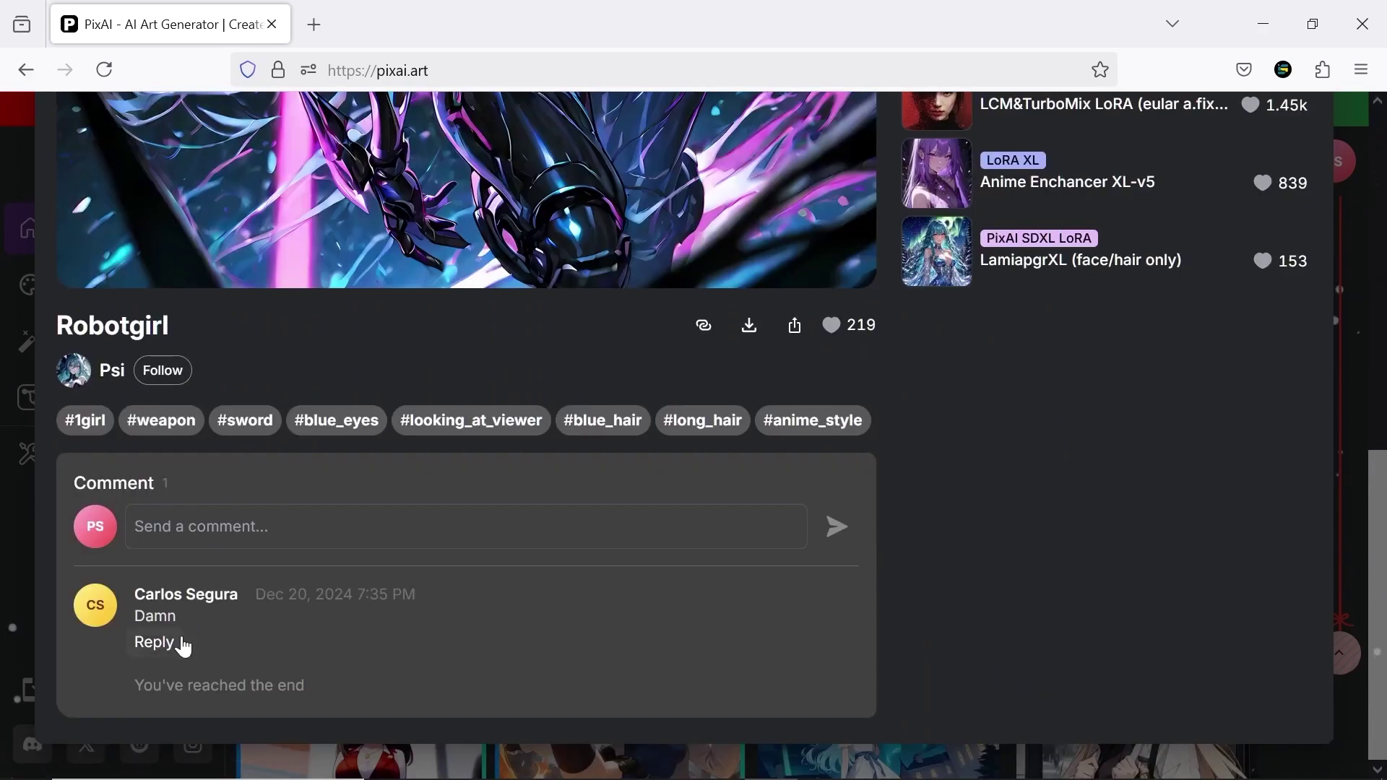
scroll(275, 583, "up", 4)
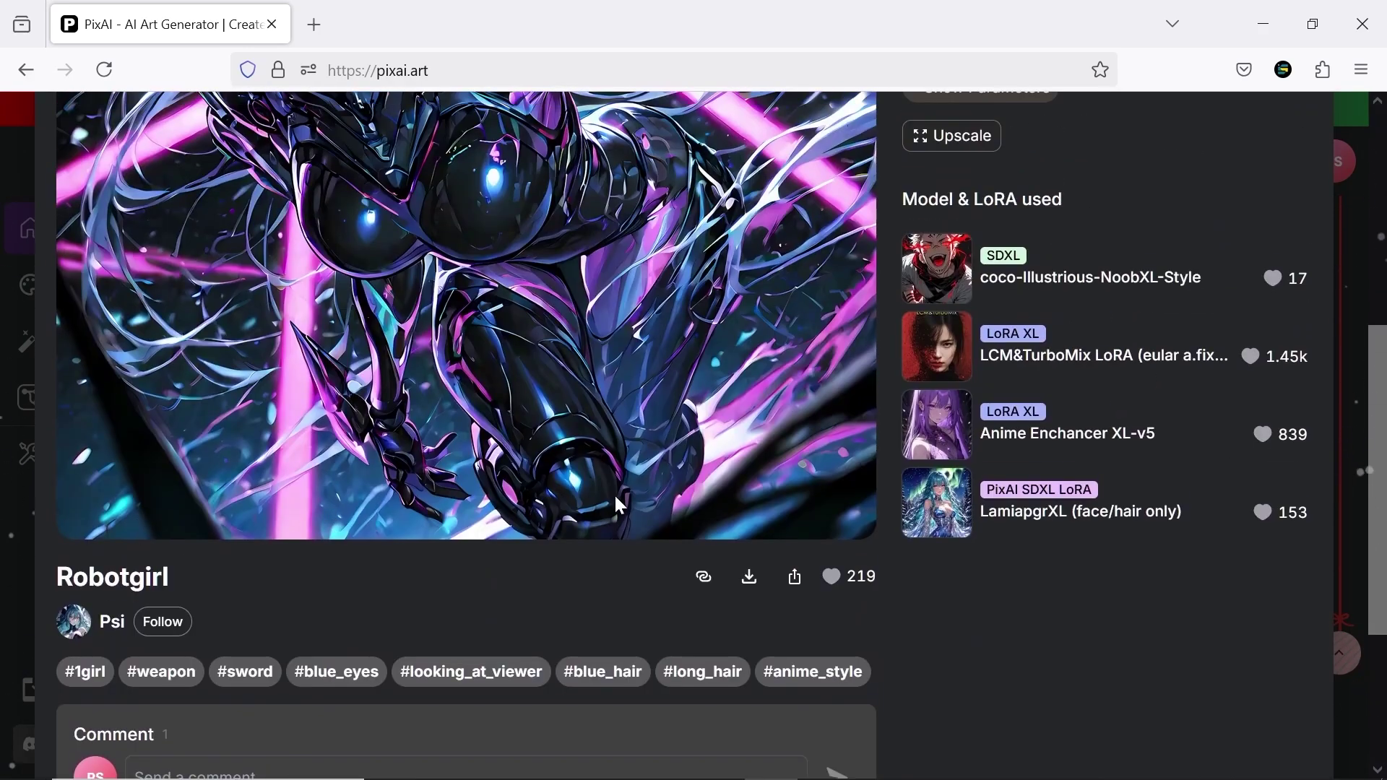
scroll(617, 498, "up", 6)
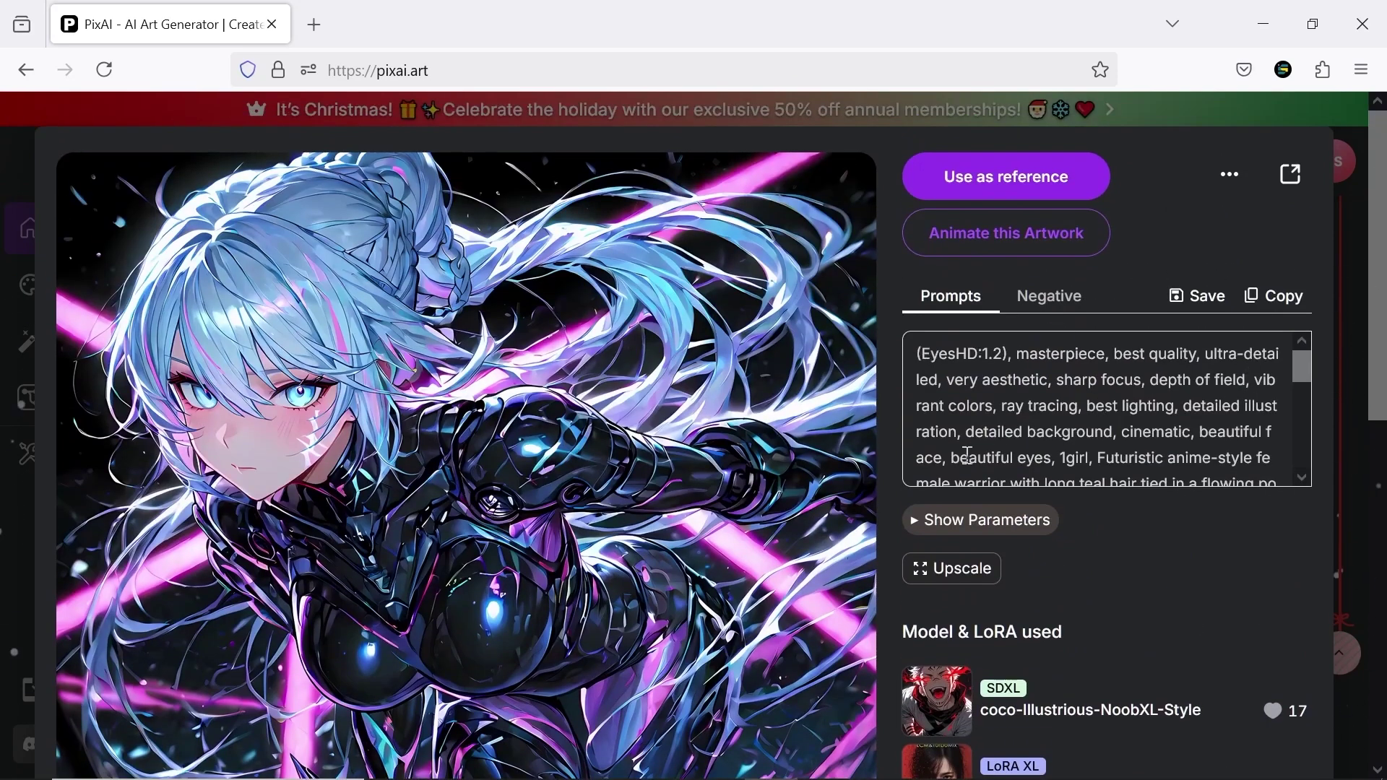
left_click_drag(1303, 372, 1303, 462)
scroll(1226, 386, "up", 3)
Check the artwork's negative prompt, then reveal its generation parameters
left_click(1070, 312)
left_click(972, 316)
left_click(934, 533)
scroll(936, 533, "down", 3)
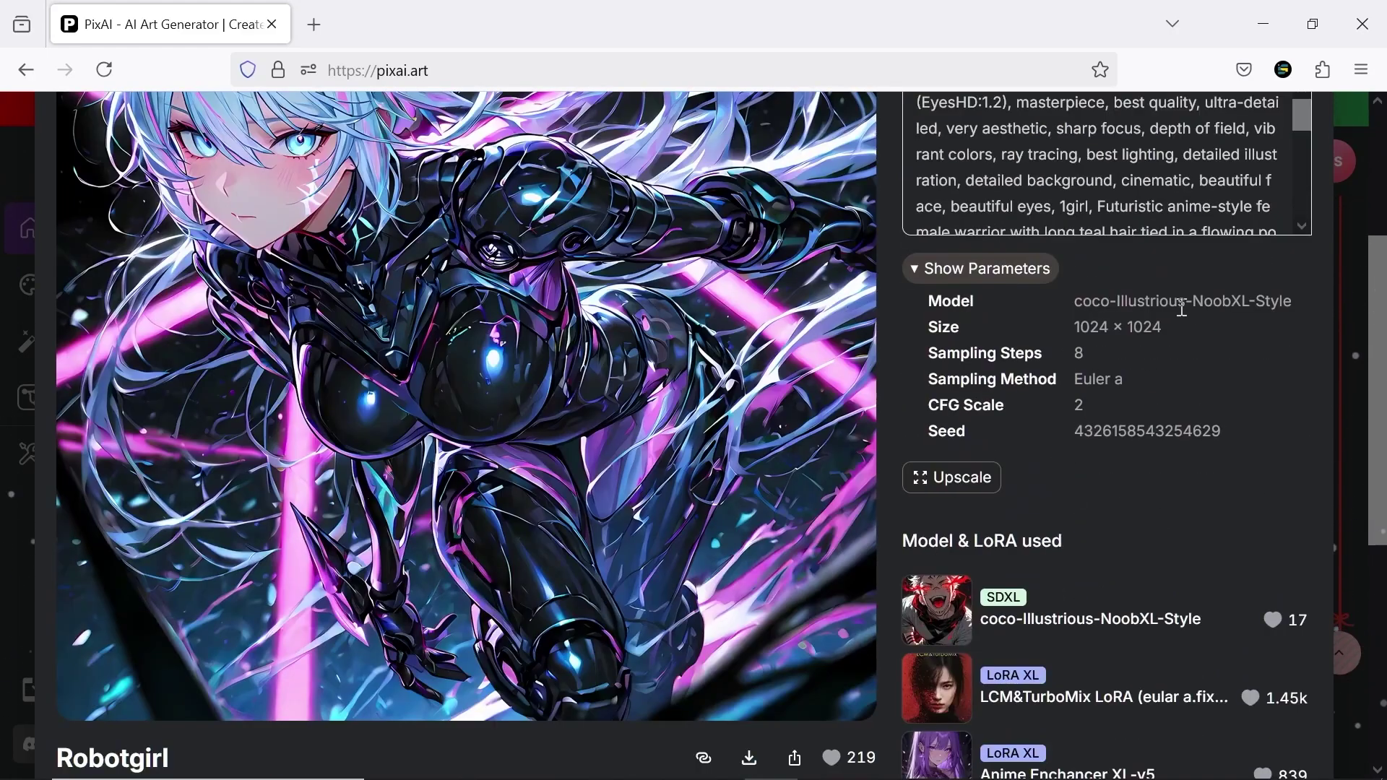
scroll(1170, 405, "down", 5)
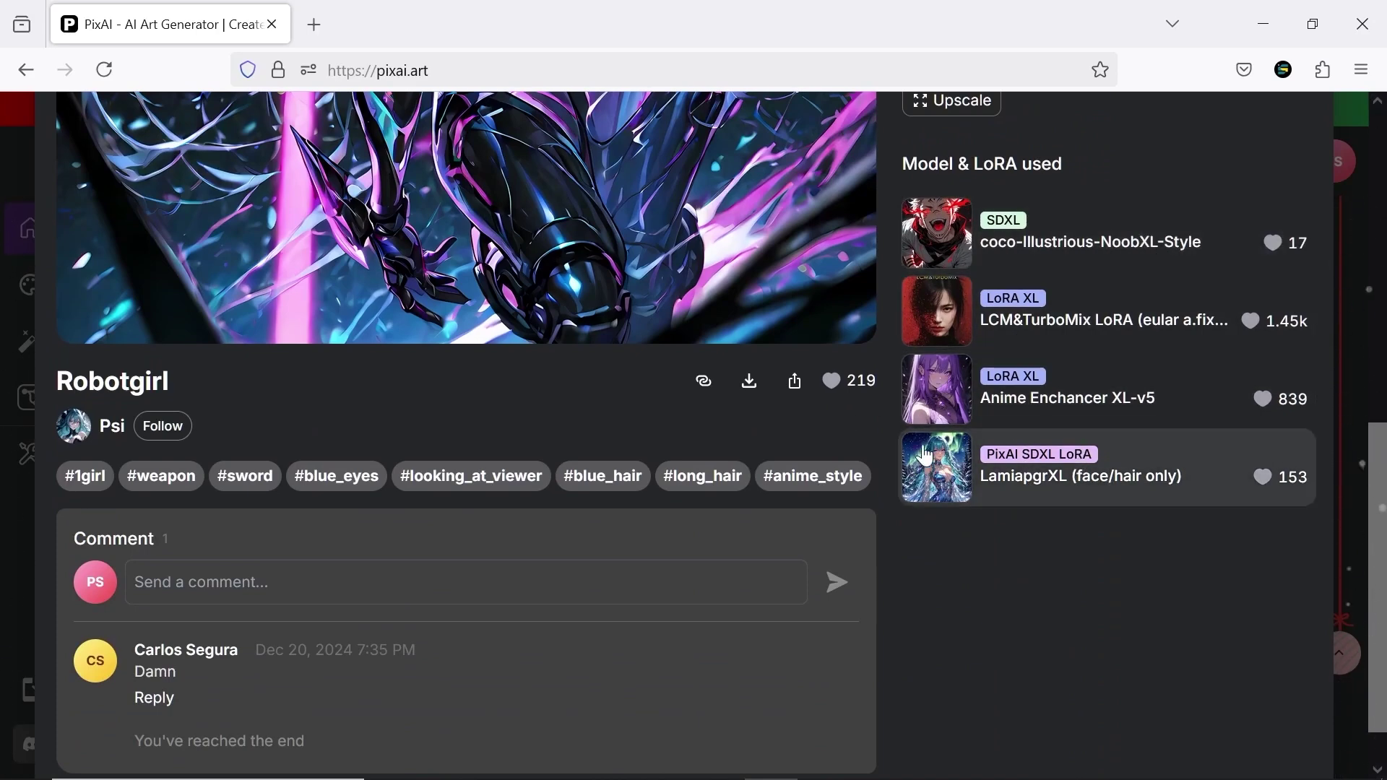
scroll(1139, 215, "up", 6)
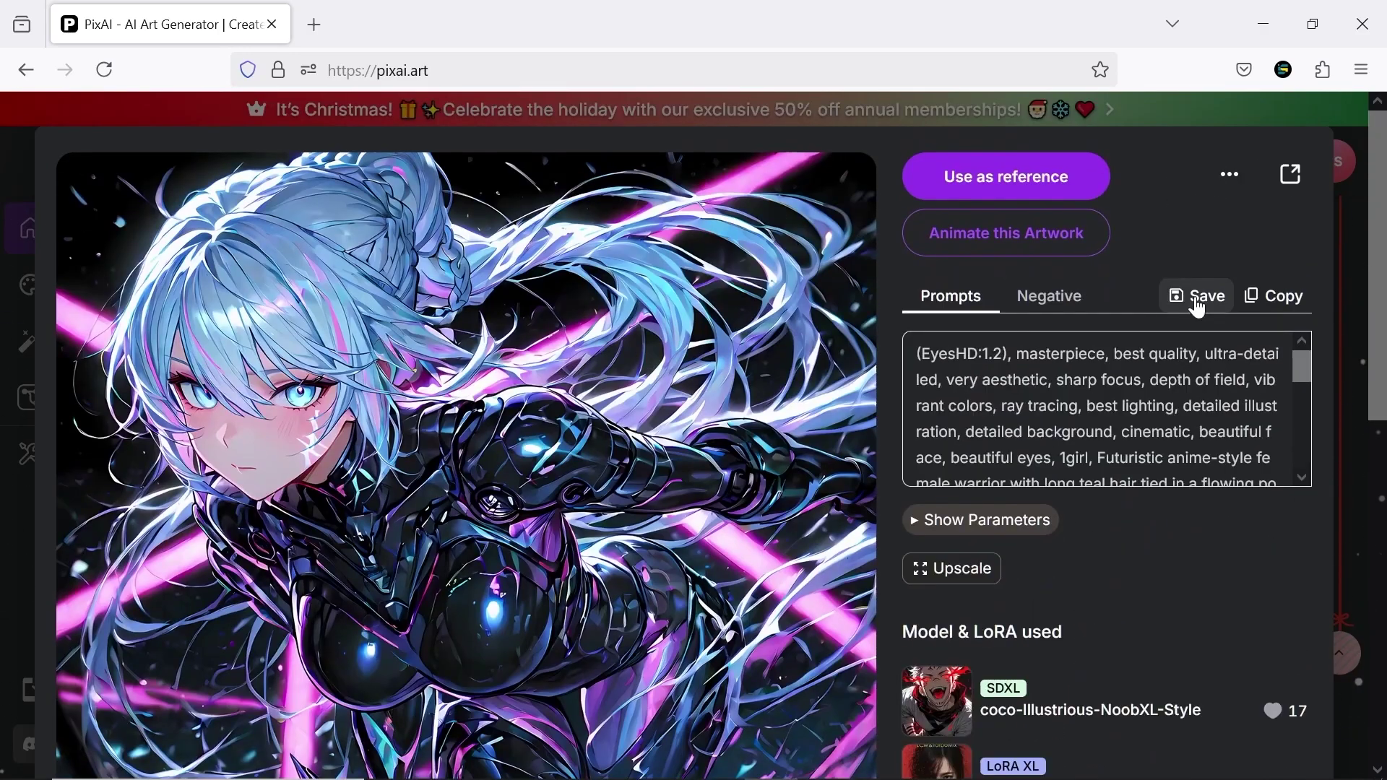
Start a Save note for the prompt, discard it, and go to the Model Market
left_click(1199, 296)
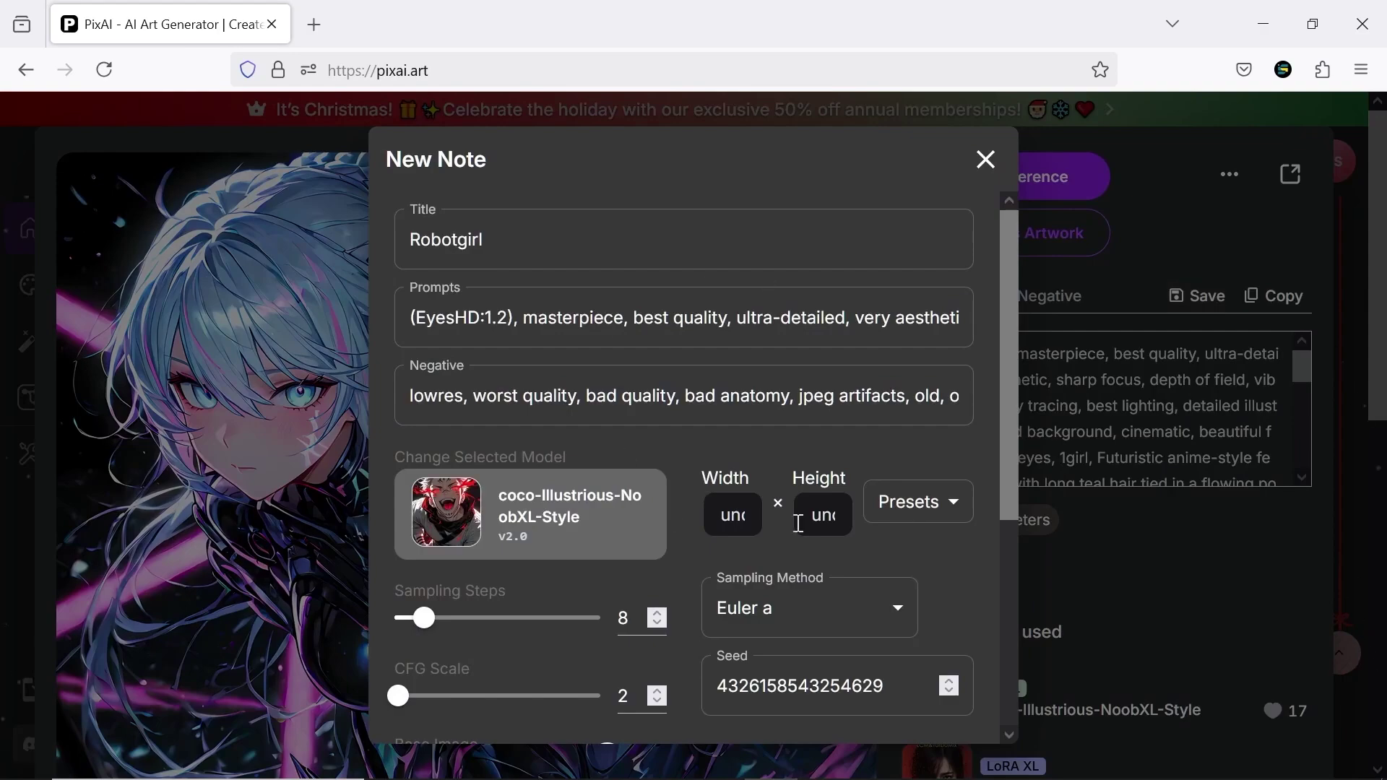
scroll(793, 566, "down", 4)
scroll(791, 556, "up", 4)
left_click_drag(1015, 261, 1039, 423)
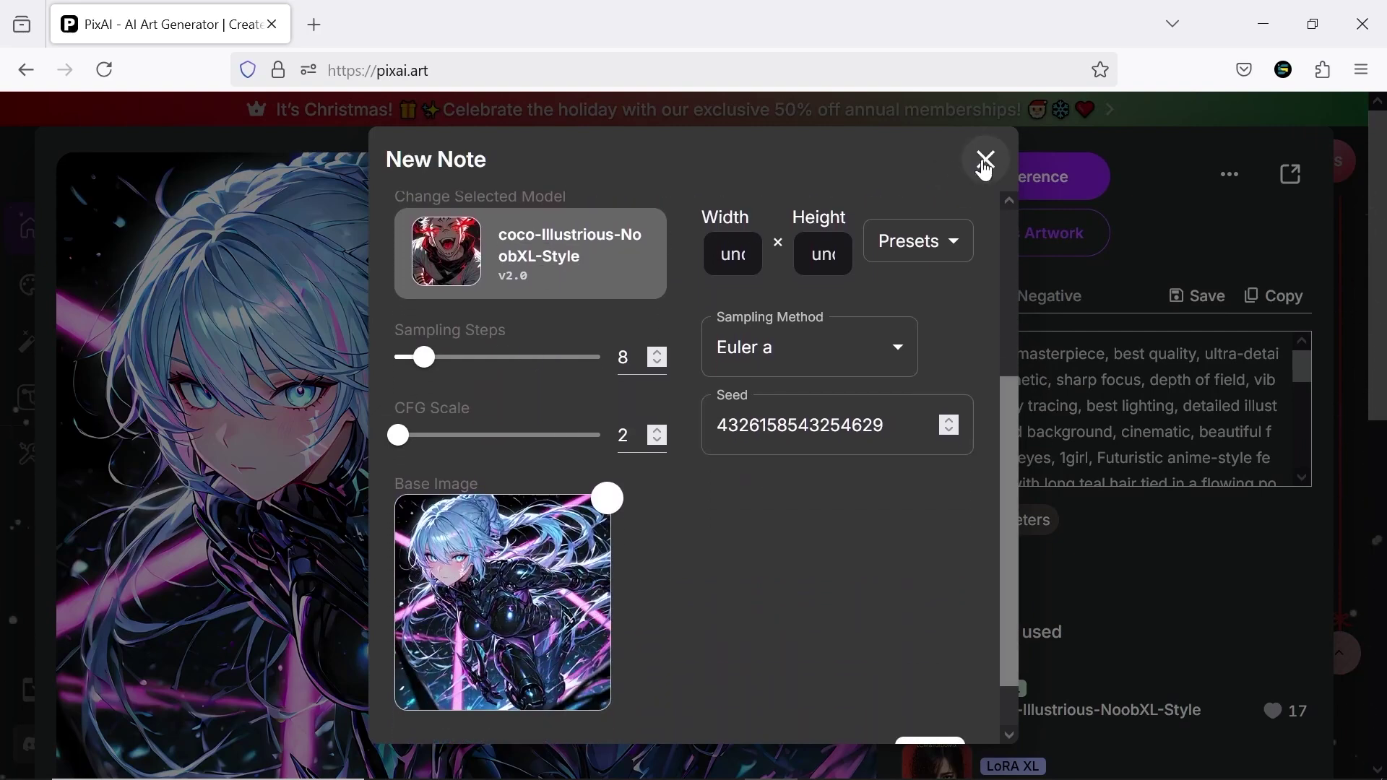
left_click(986, 160)
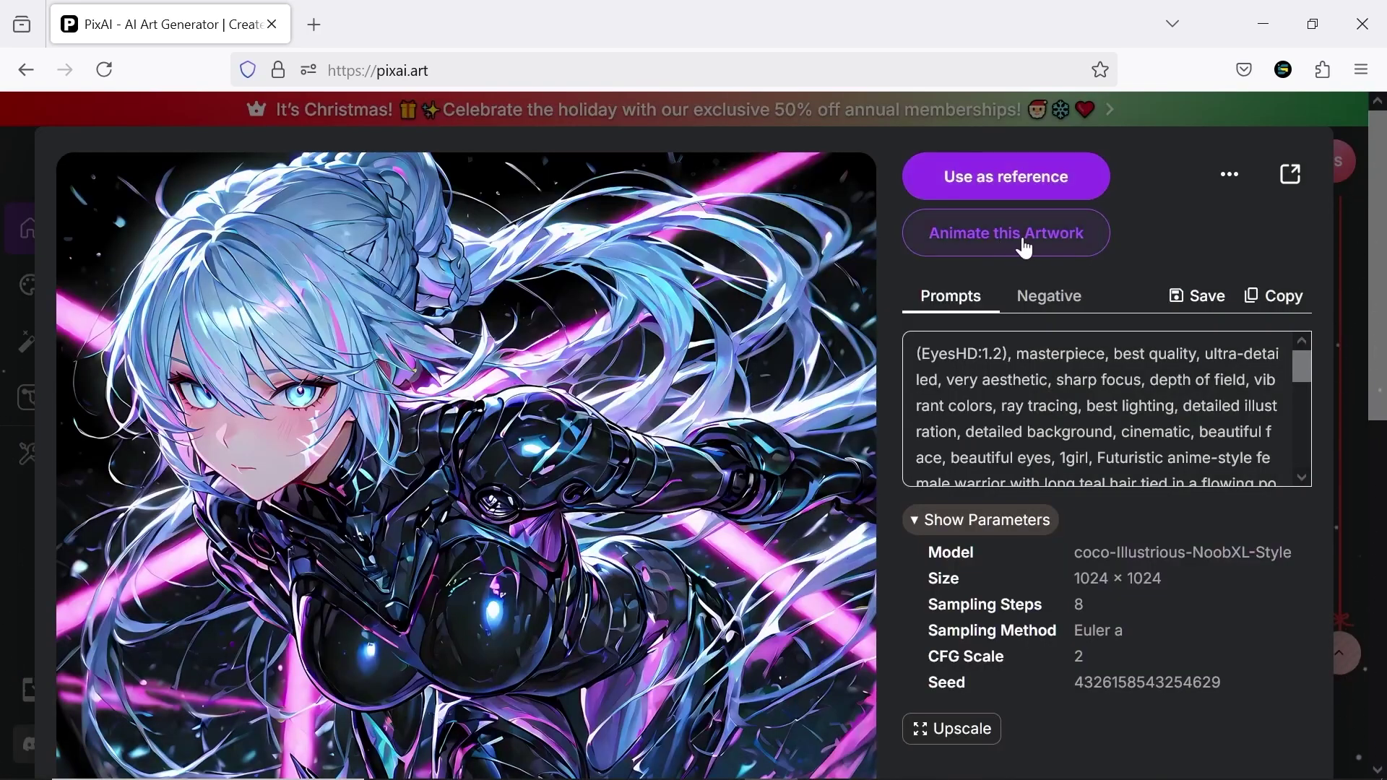
key("Escape")
left_click(93, 340)
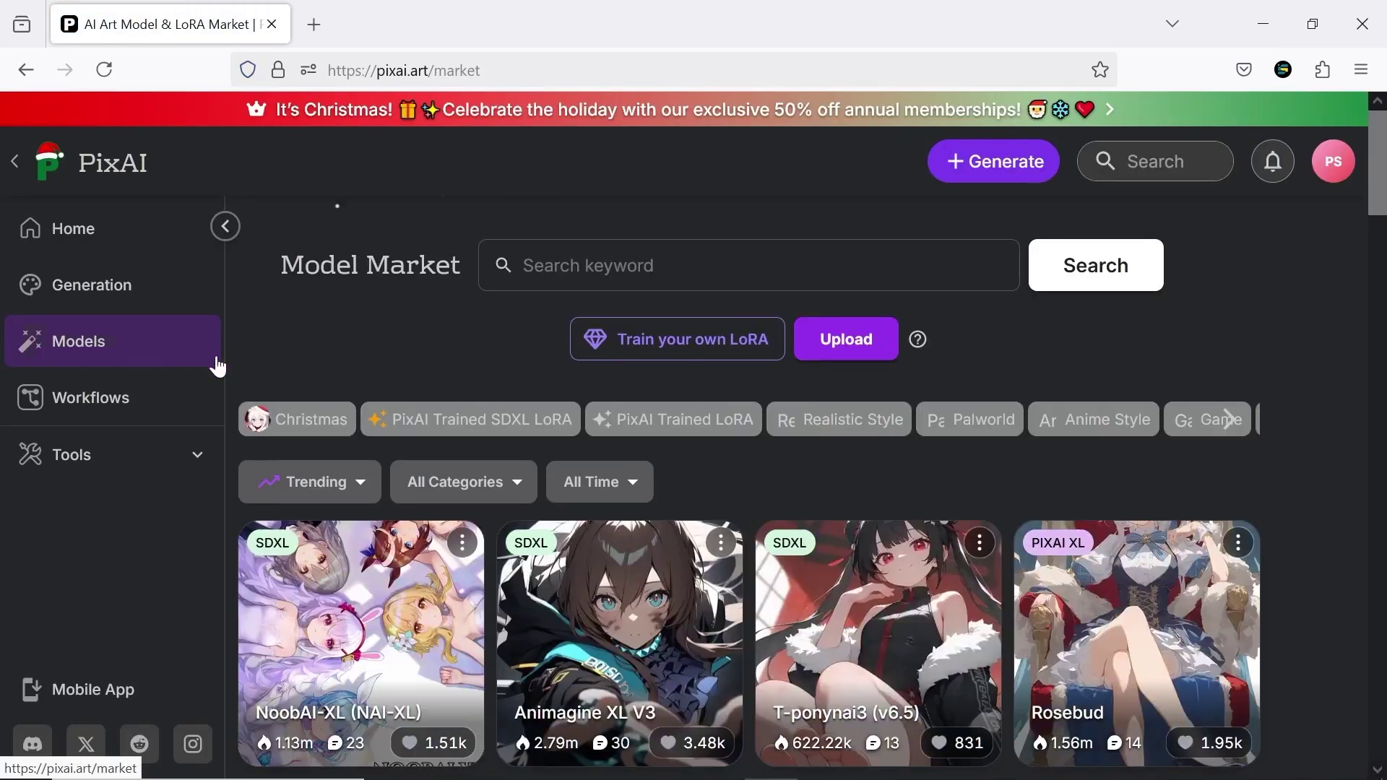
middle_click(1350, 277)
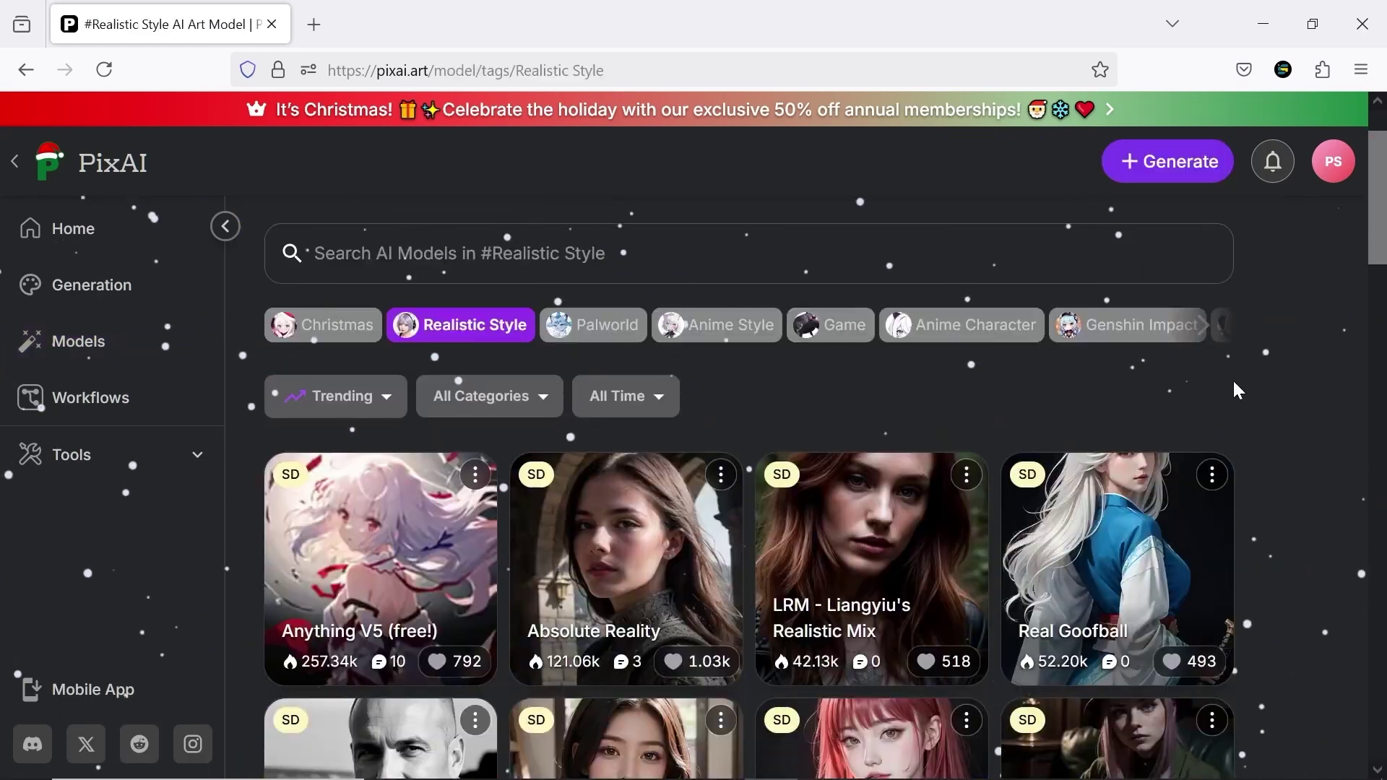
left_click(591, 324)
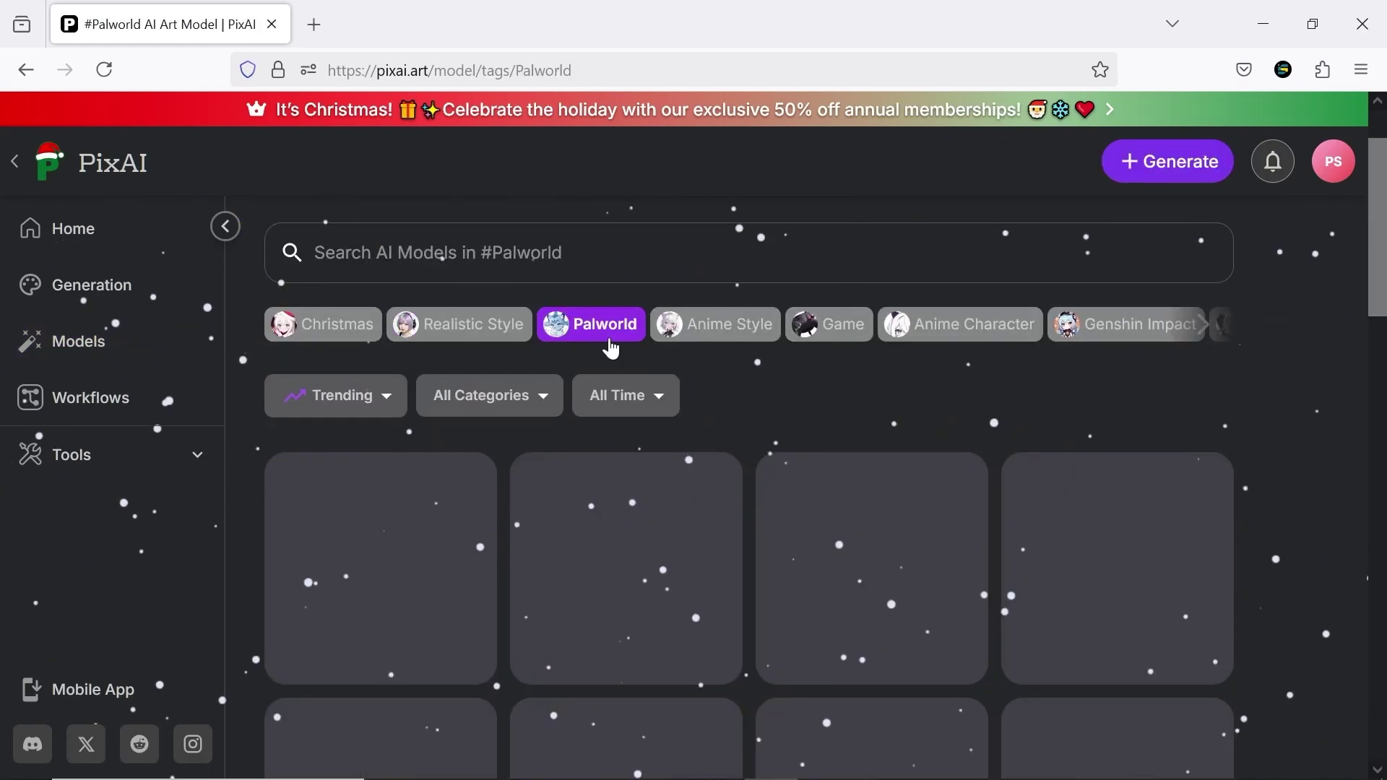
left_click(830, 325)
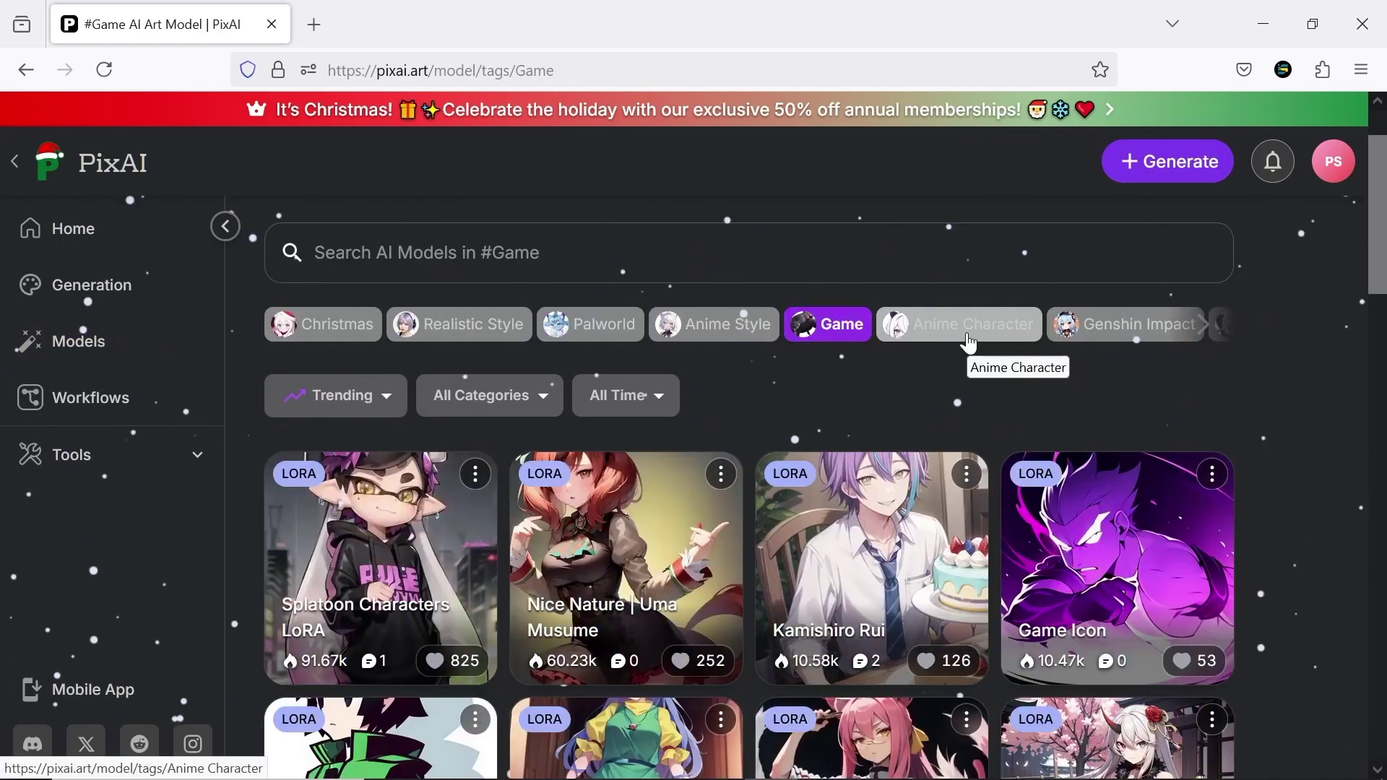
scroll(1306, 332, "down", 10)
scroll(1308, 340, "down", 5)
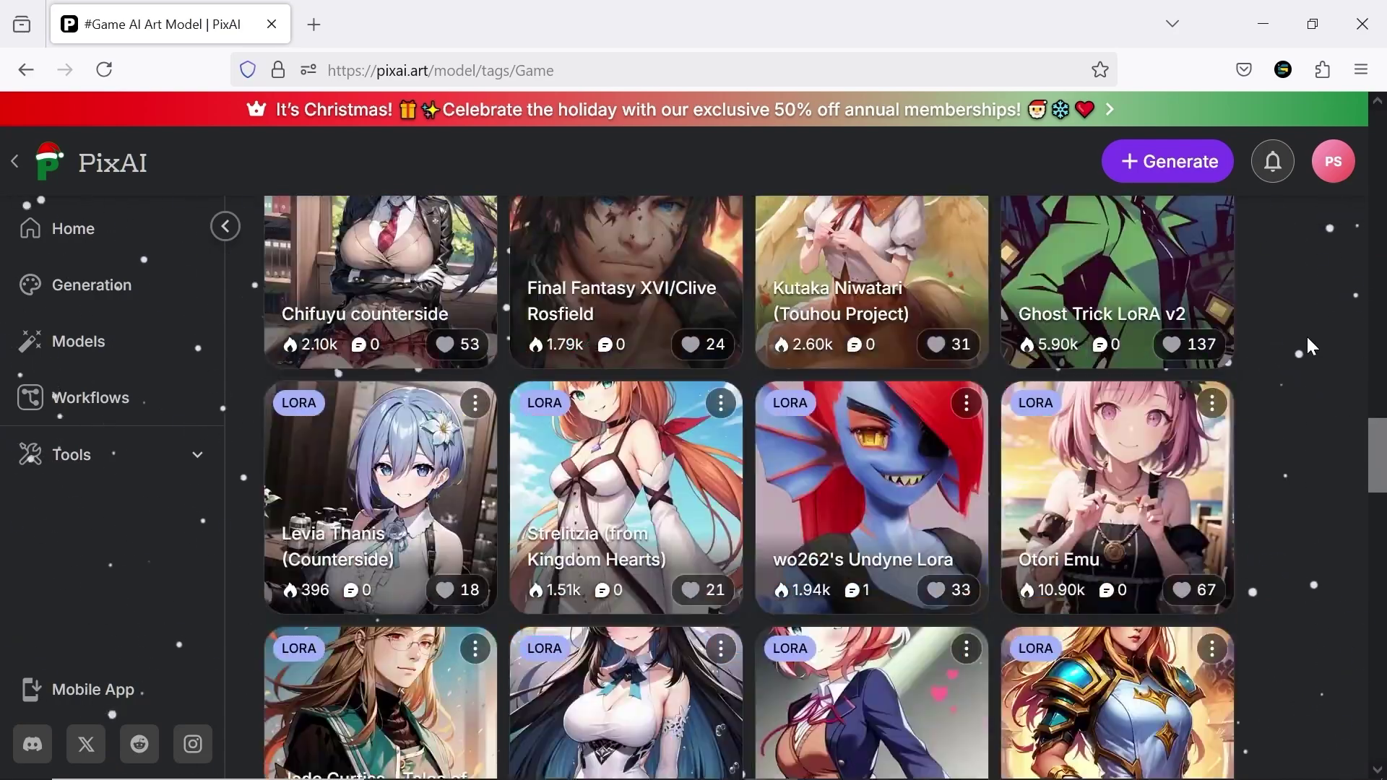
scroll(1307, 336, "up", 2)
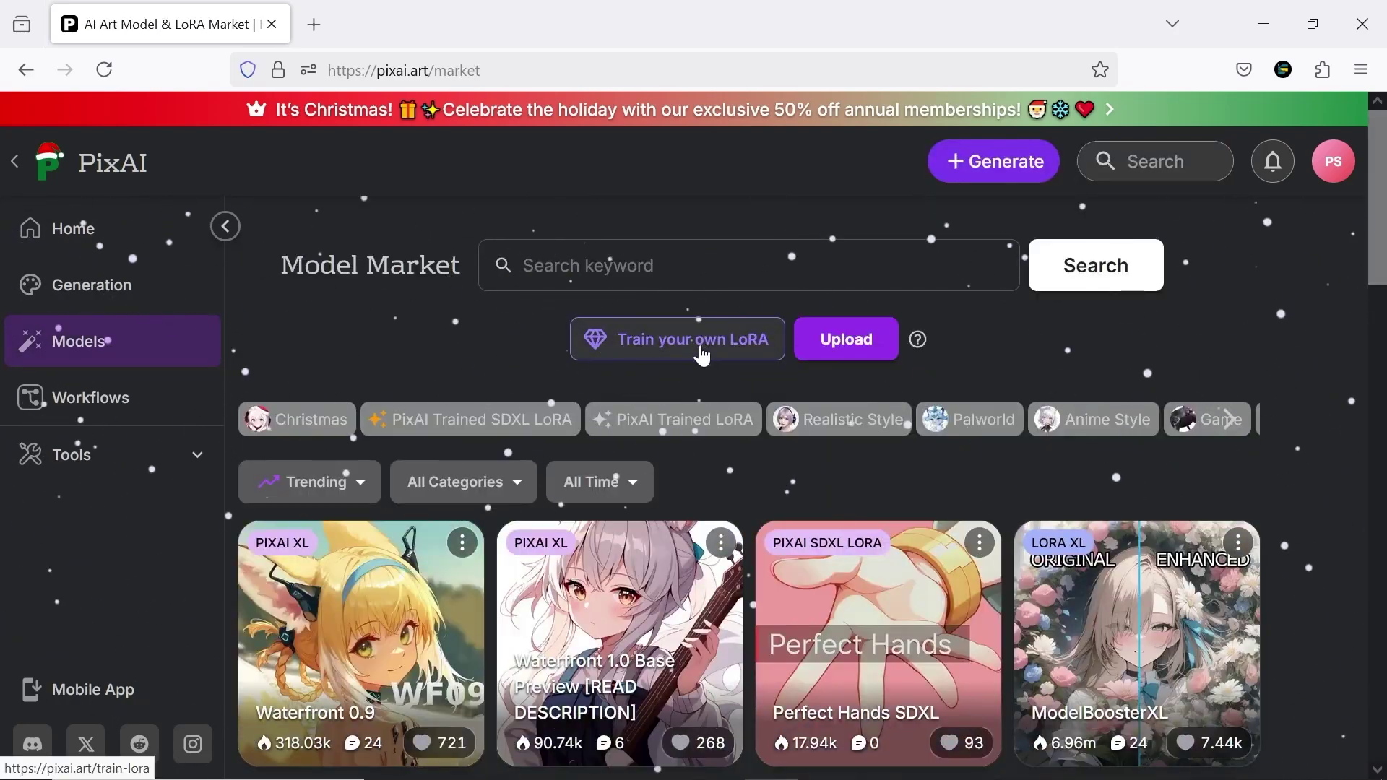
left_click(692, 340)
scroll(694, 369, "down", 2)
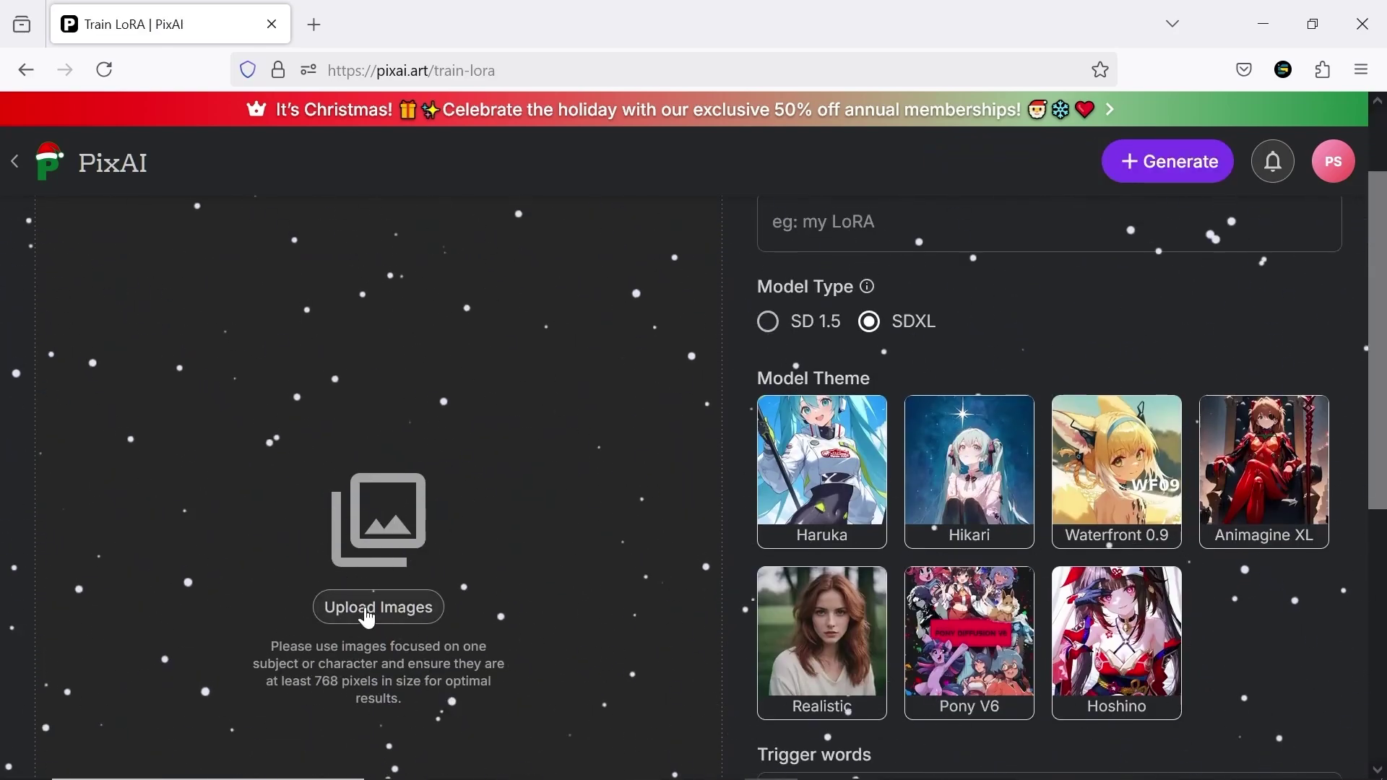
scroll(419, 620, "down", 1)
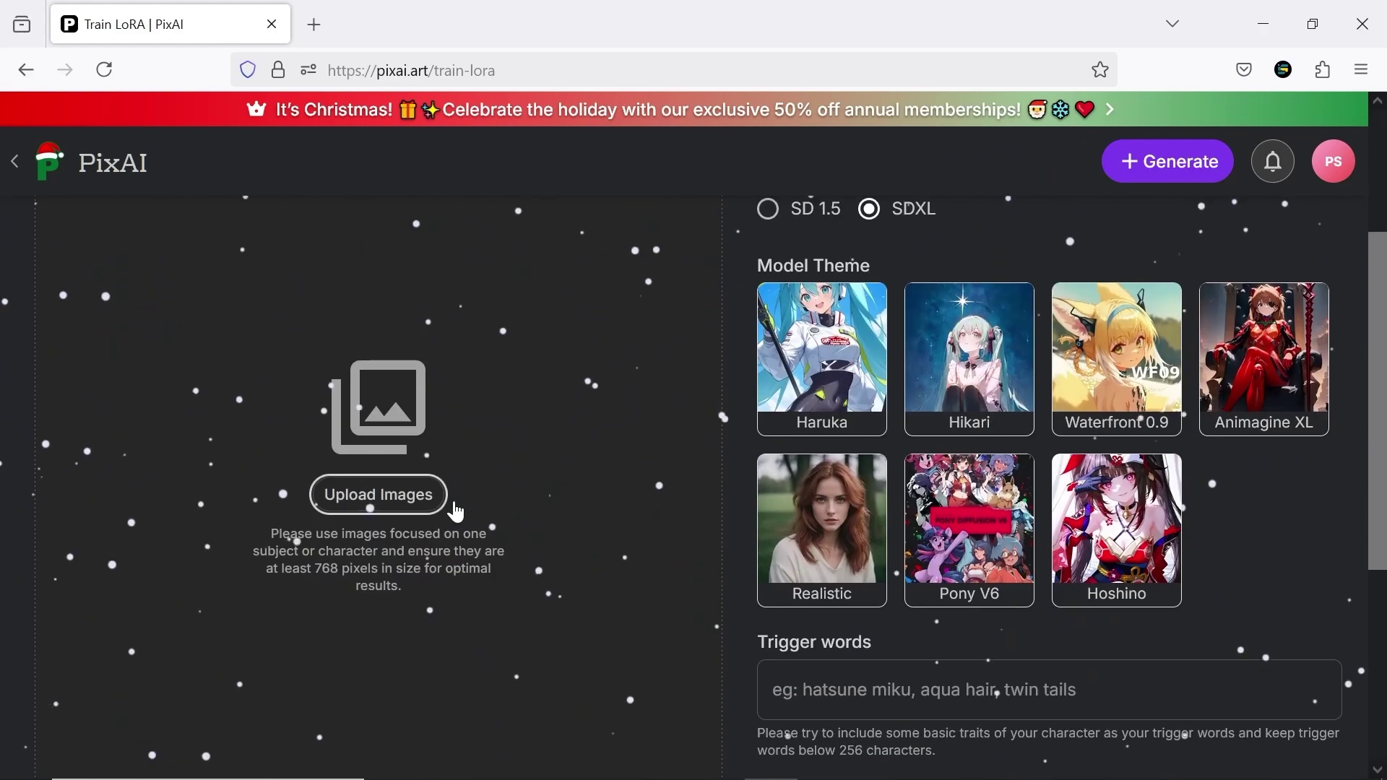
scroll(828, 339, "up", 3)
scroll(920, 487, "down", 7)
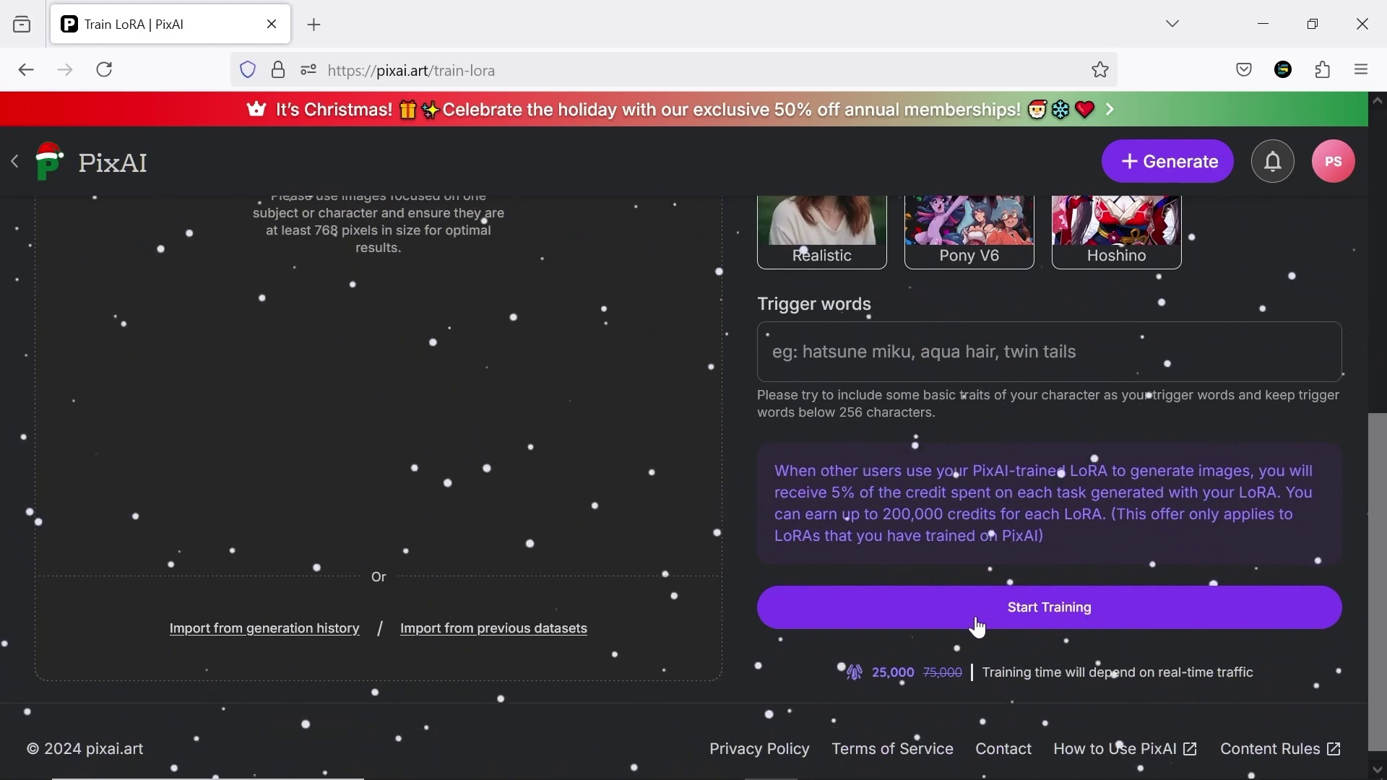
key("alt+Left")
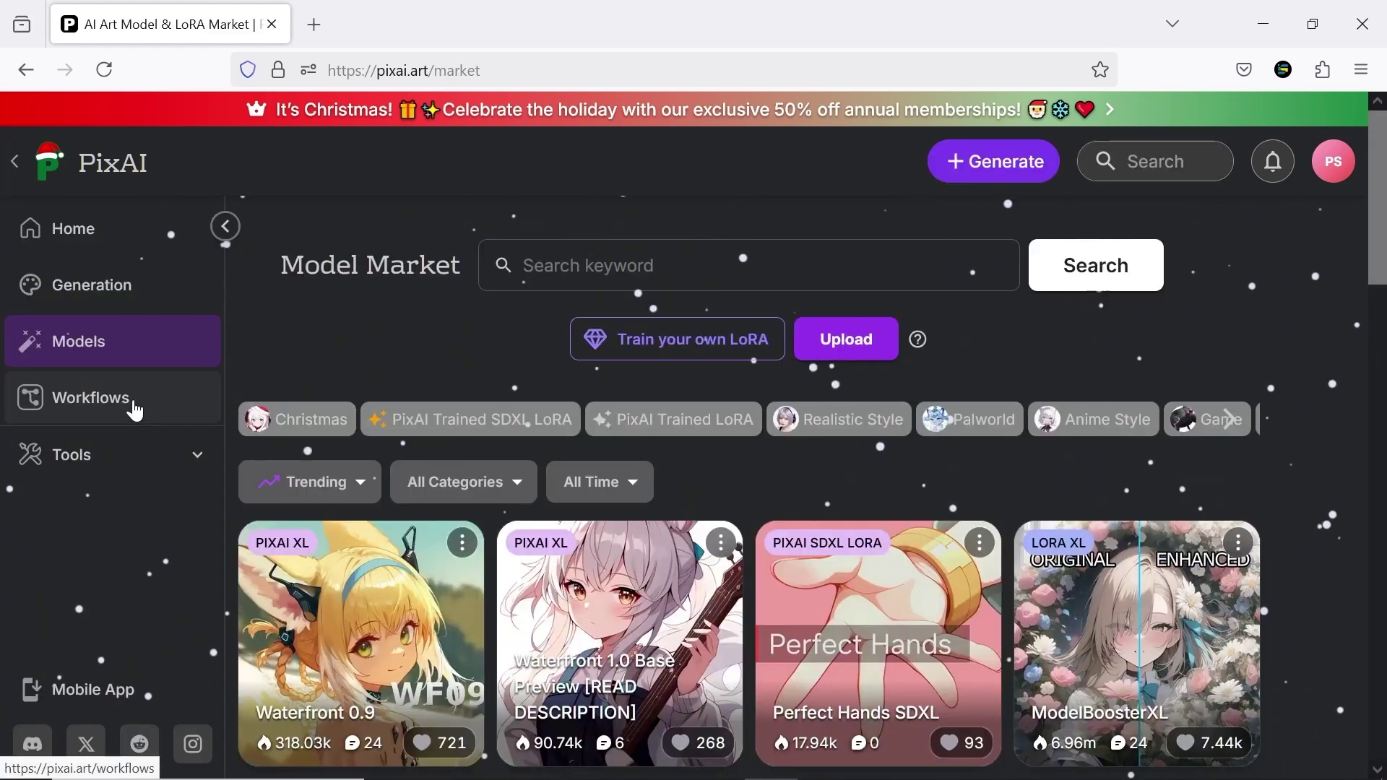
left_click(132, 401)
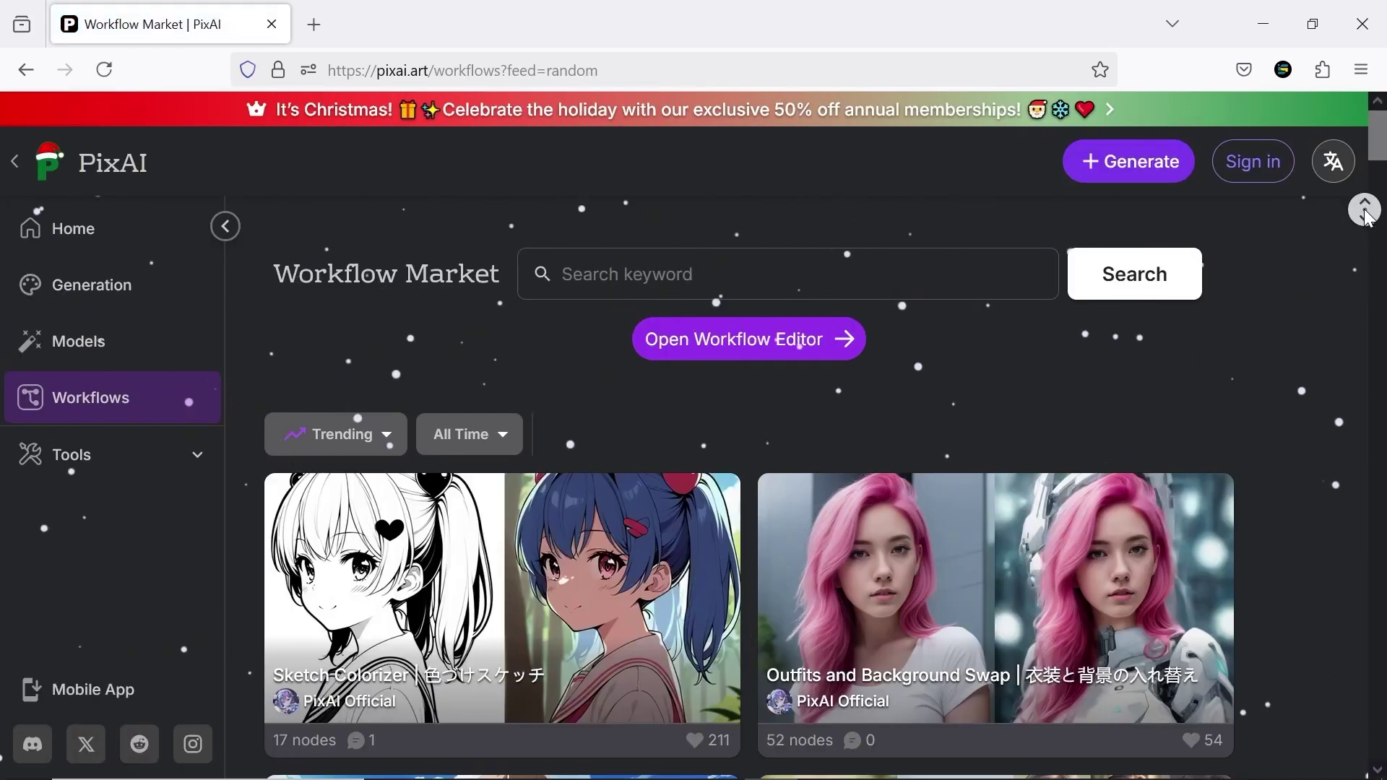
Open a workflow in the editor, return to the Workflow Market, then head to image generation
scroll(1368, 216, "down", 5)
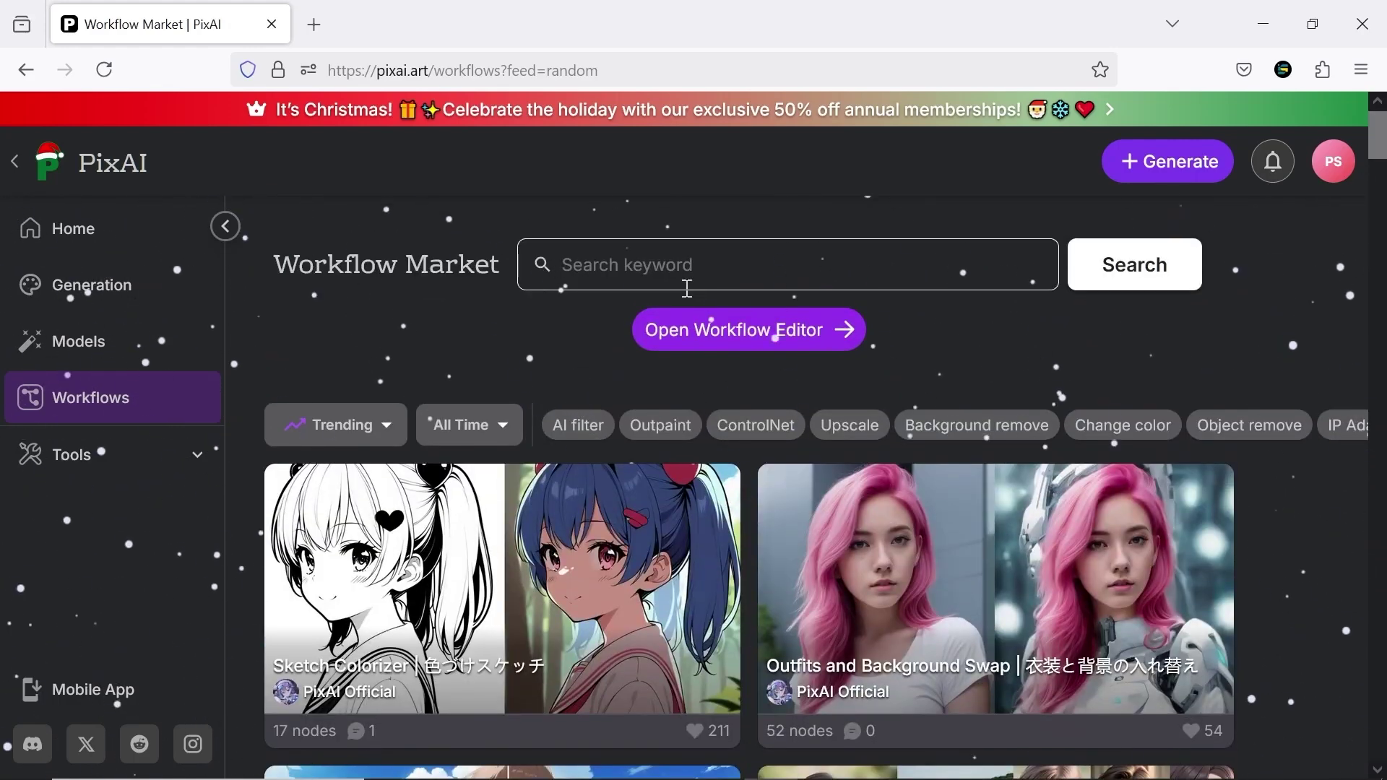
left_click(730, 333)
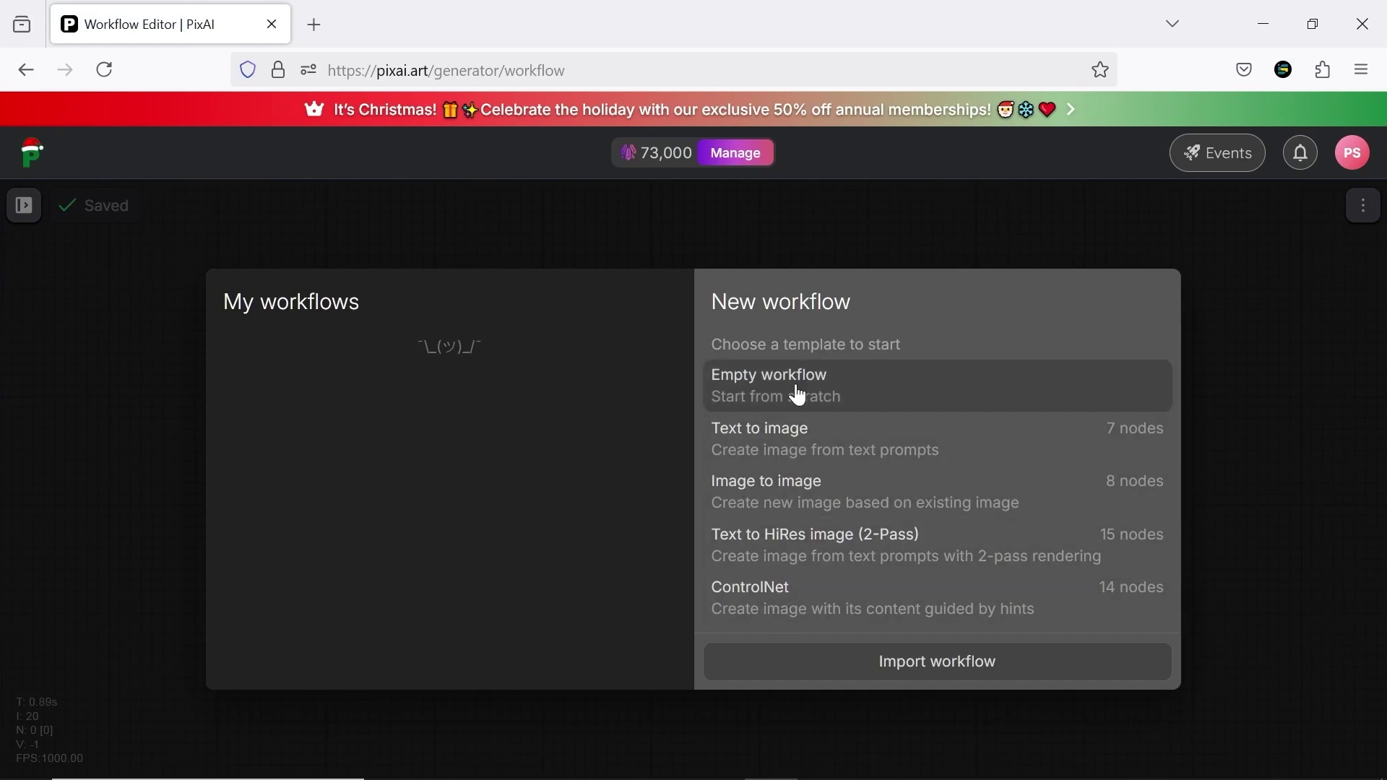
key("alt+Left")
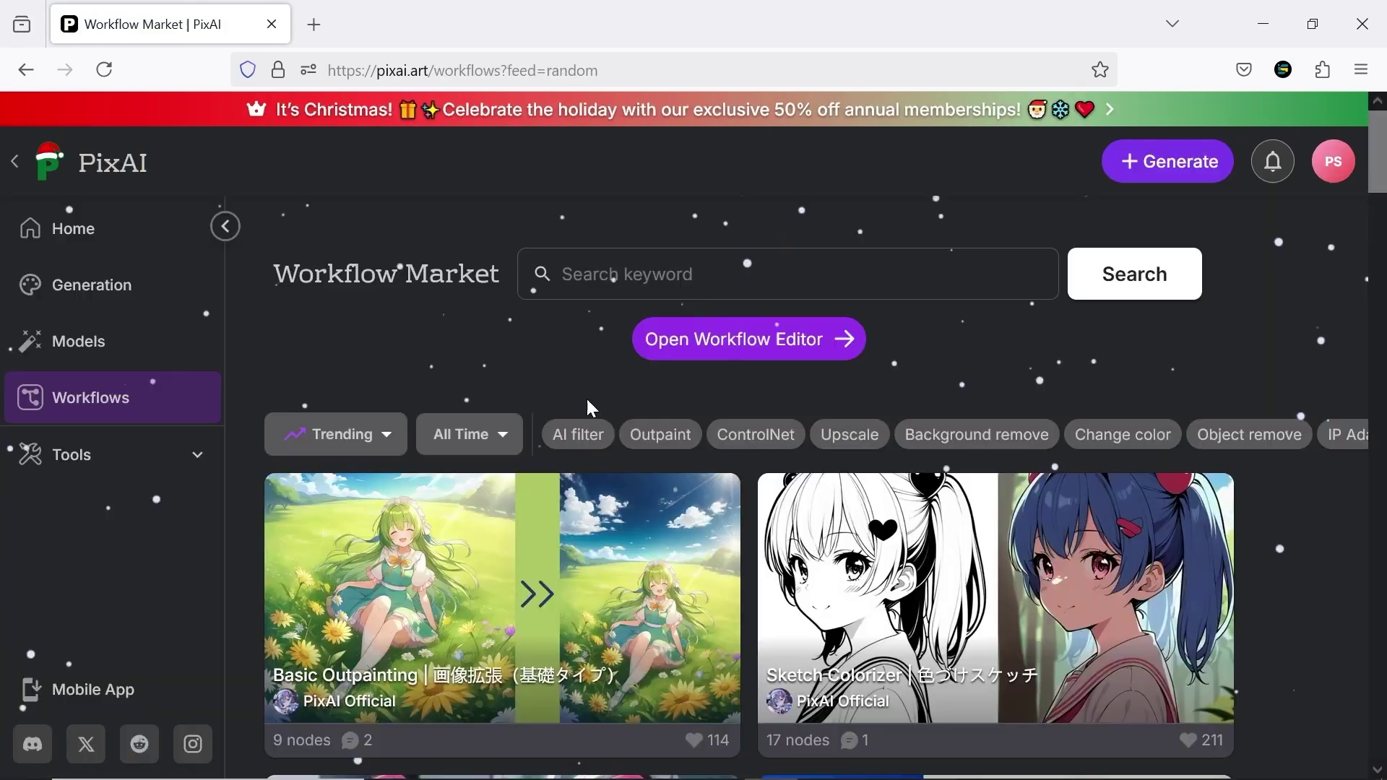
left_click(89, 302)
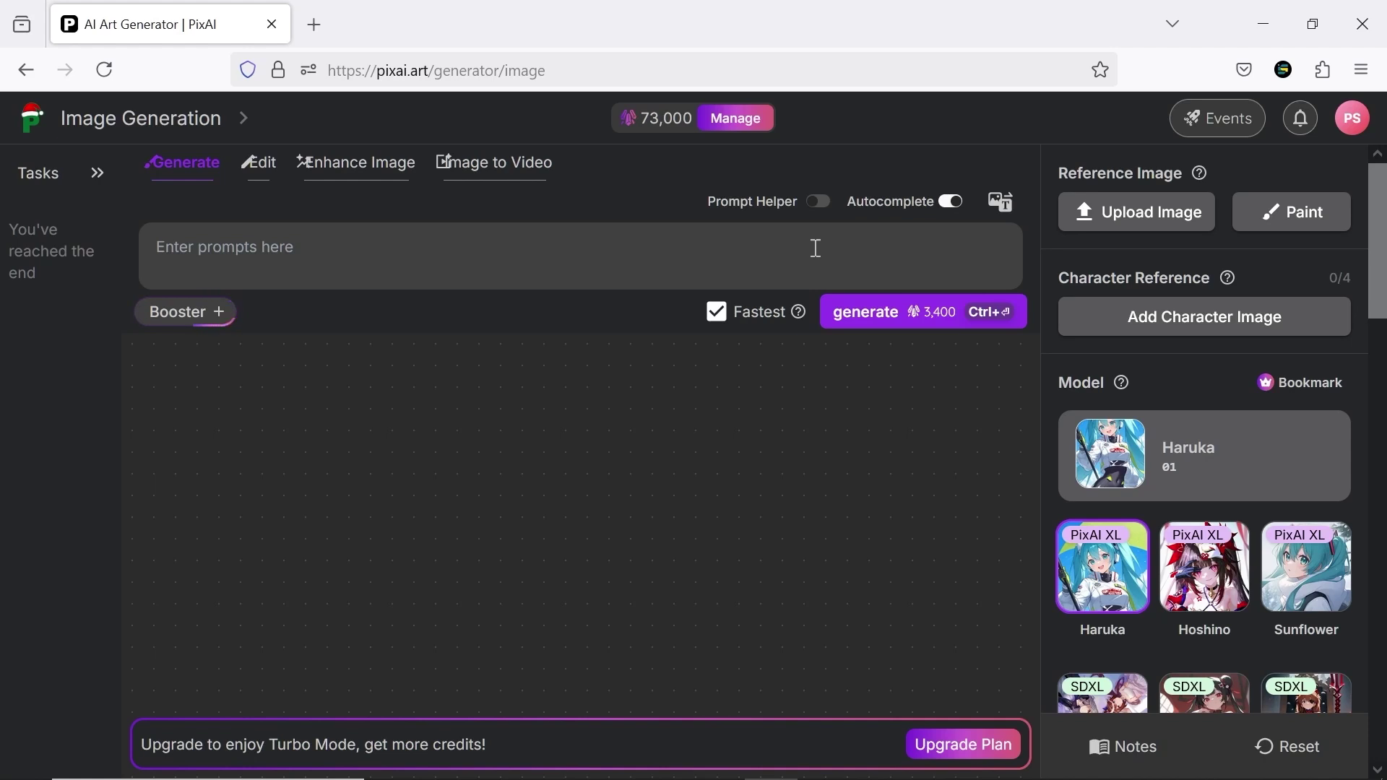
Try Image to Prompt on a picture and reject its prompts, then paste the demon-queen prompt
left_click(1003, 209)
left_click(743, 465)
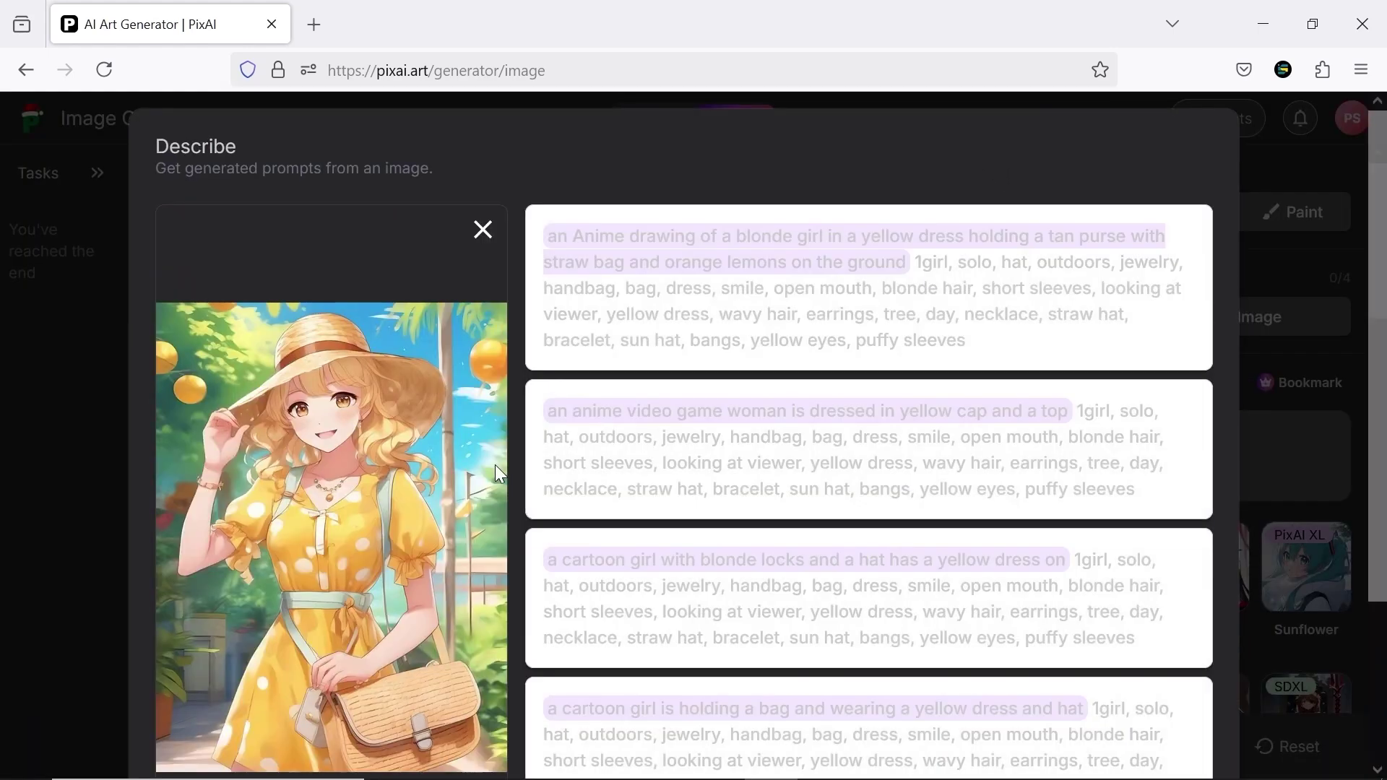
scroll(876, 532, "down", 2)
left_click(802, 721)
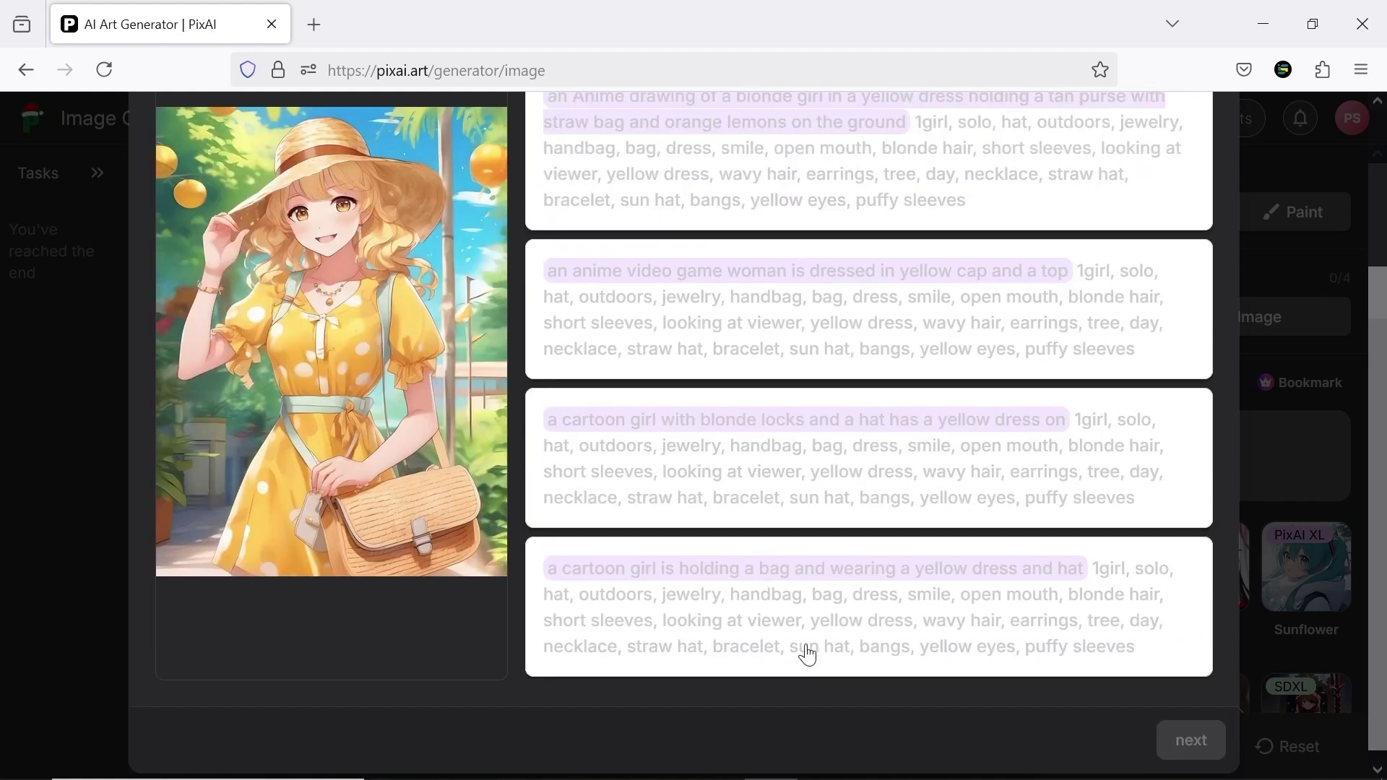
key("Escape")
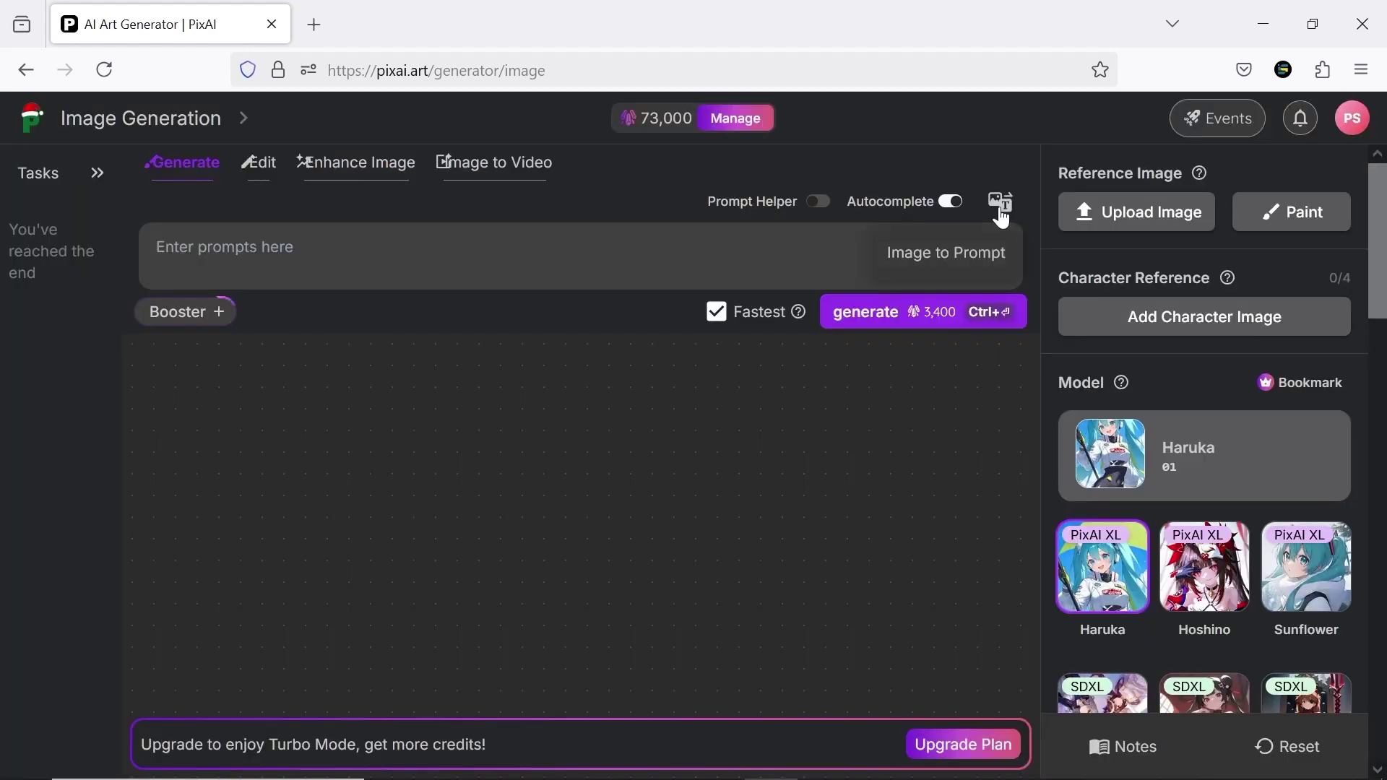
right_click(504, 261)
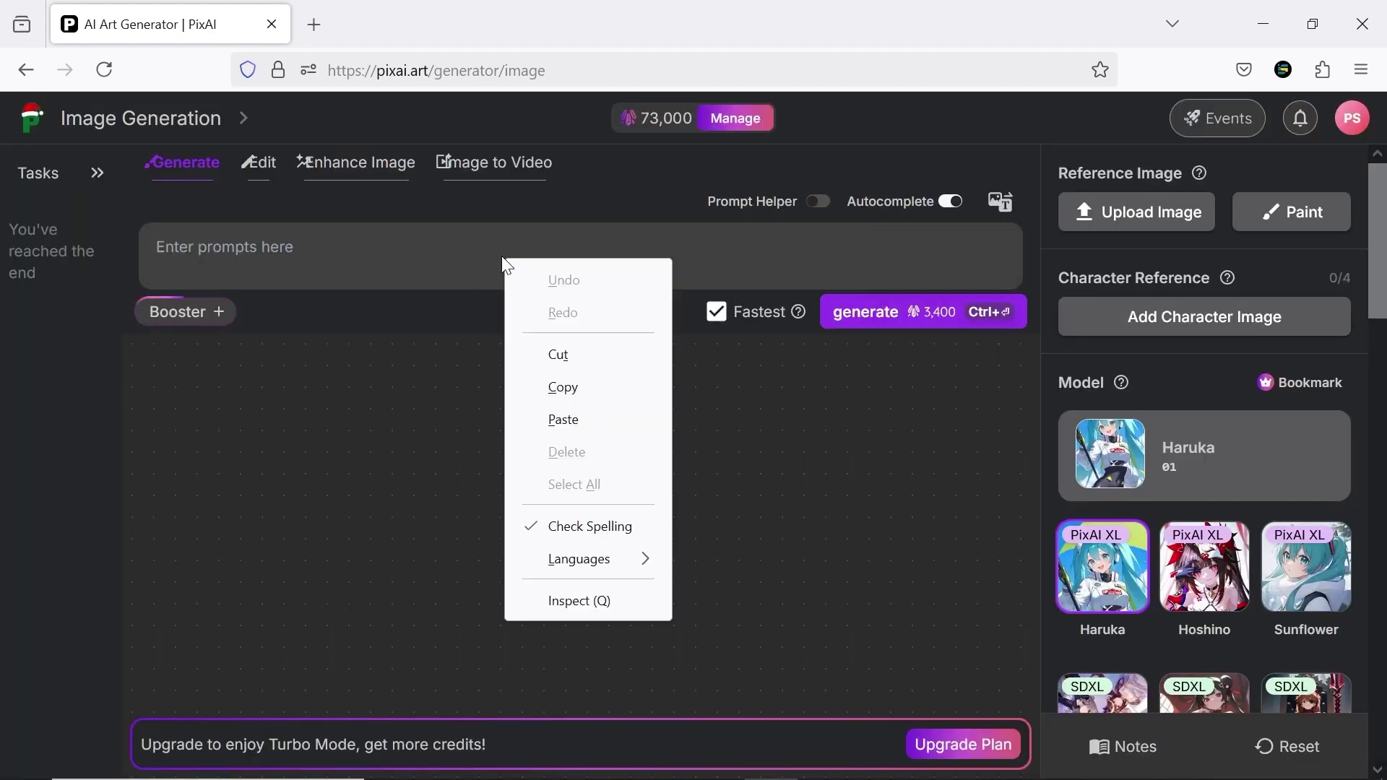
left_click(565, 418)
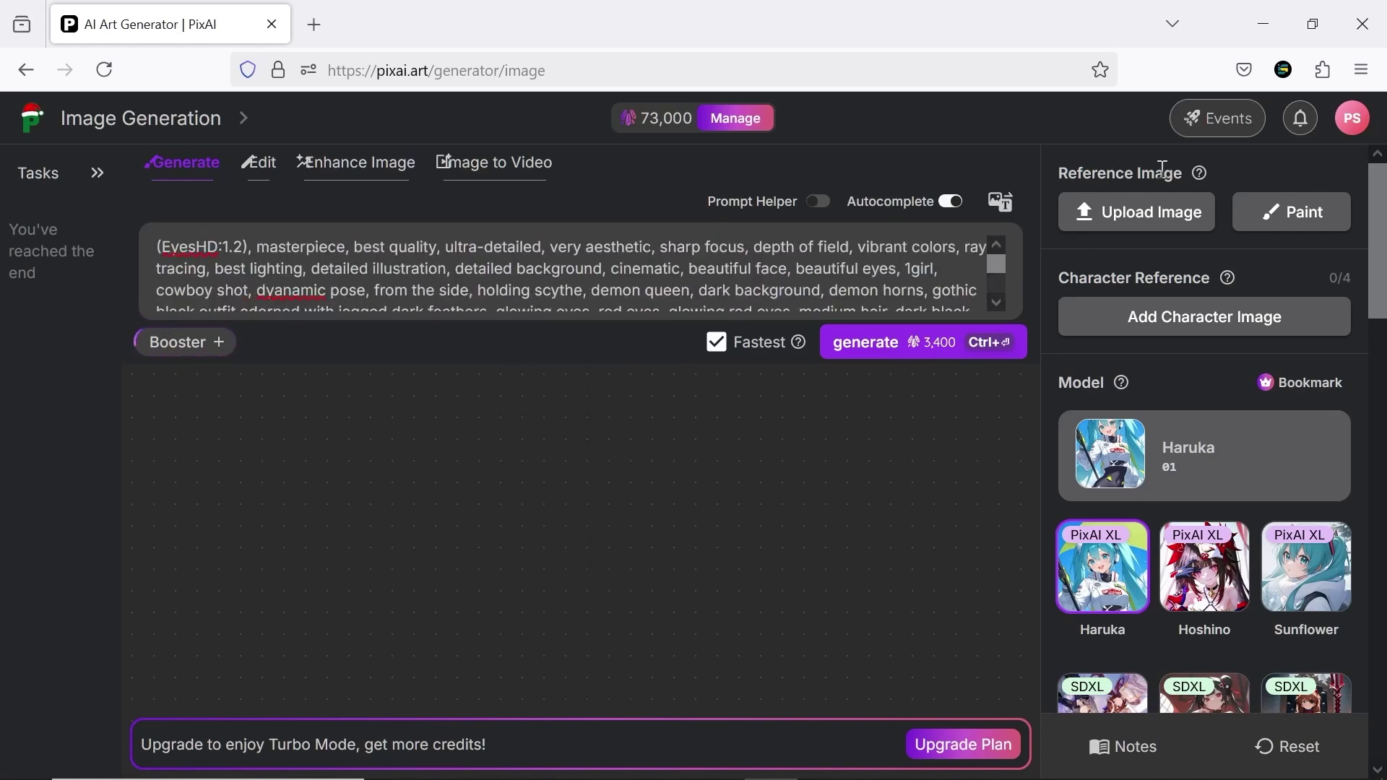
left_click(1143, 214)
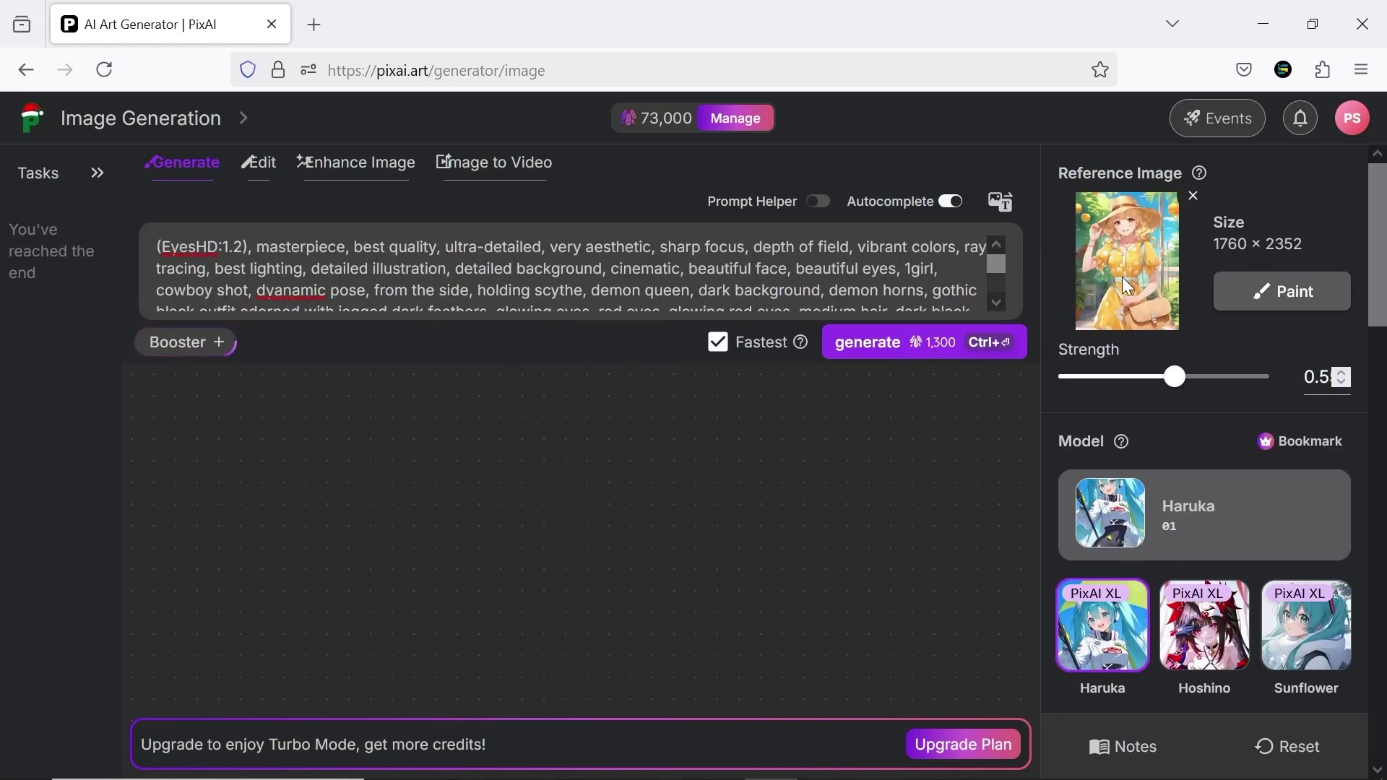
left_click_drag(1172, 375, 1229, 378)
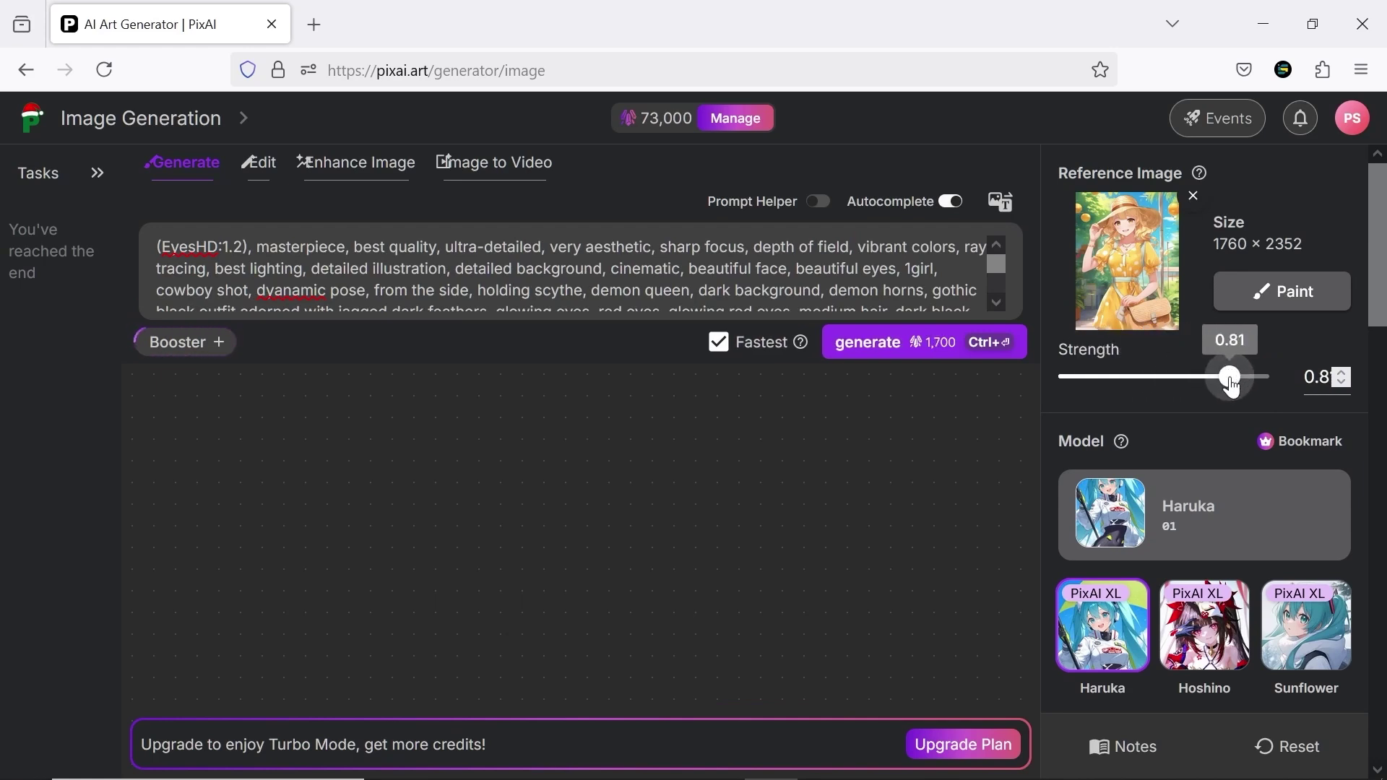
left_click(1196, 199)
left_click(1294, 215)
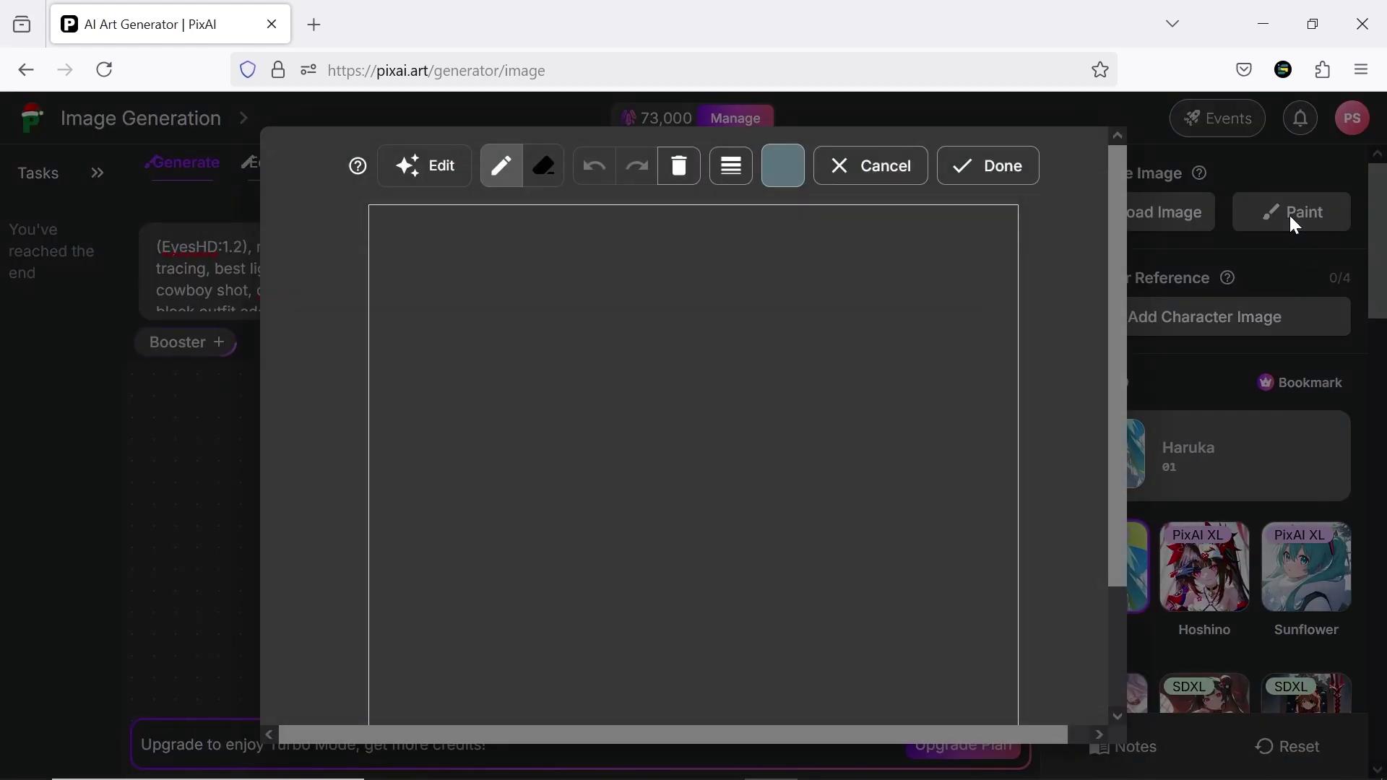
mouse_move(773, 345)
left_mouse_down()
mouse_move(582, 393)
mouse_move(496, 366)
mouse_move(769, 515)
left_mouse_up()
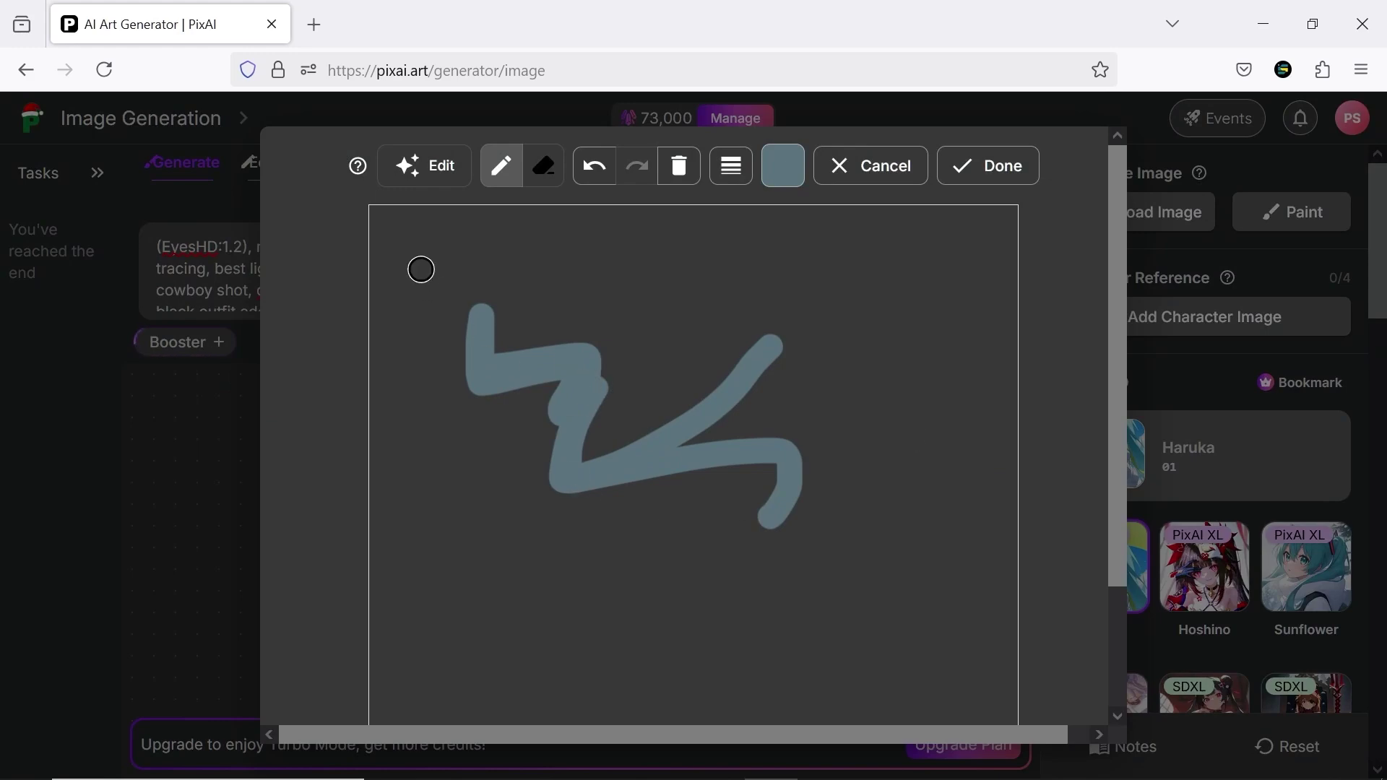
left_click(1190, 326)
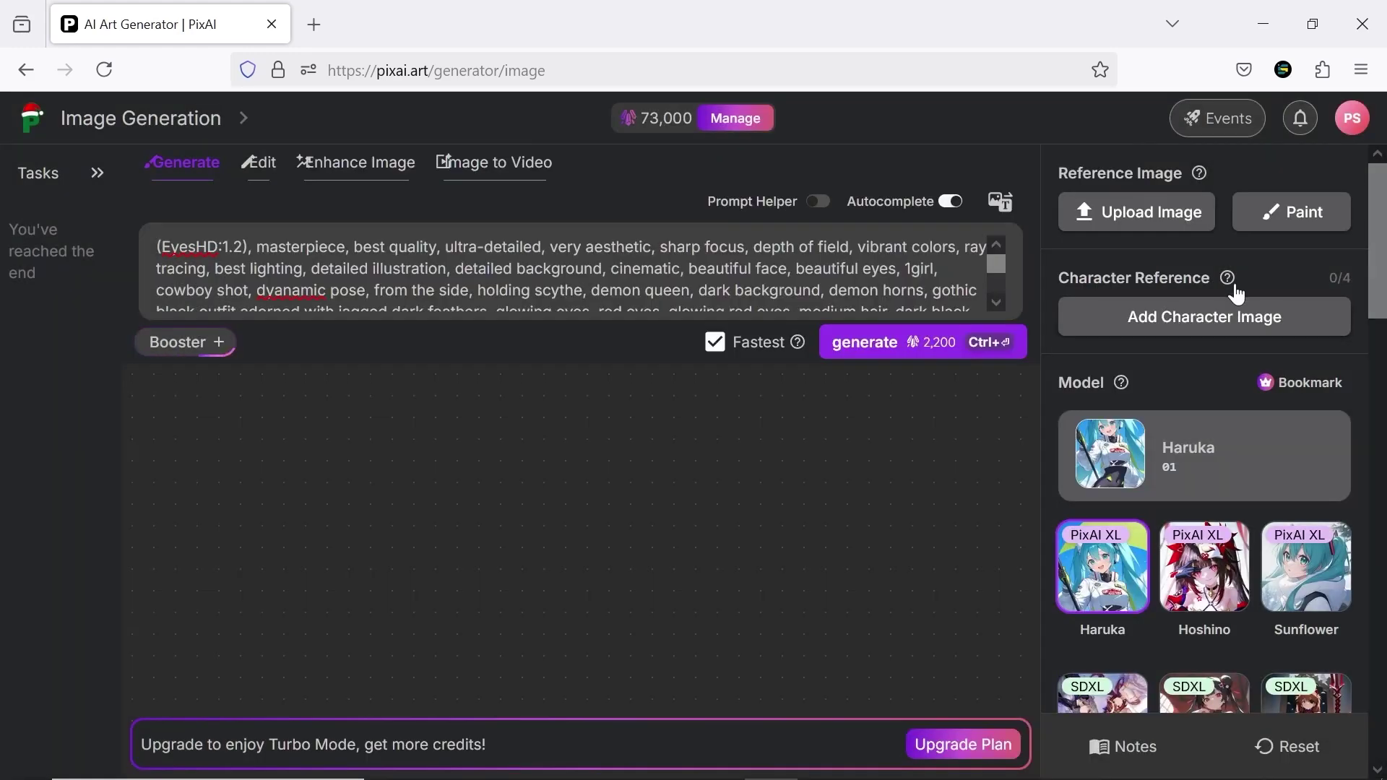
mouse_move(1236, 286)
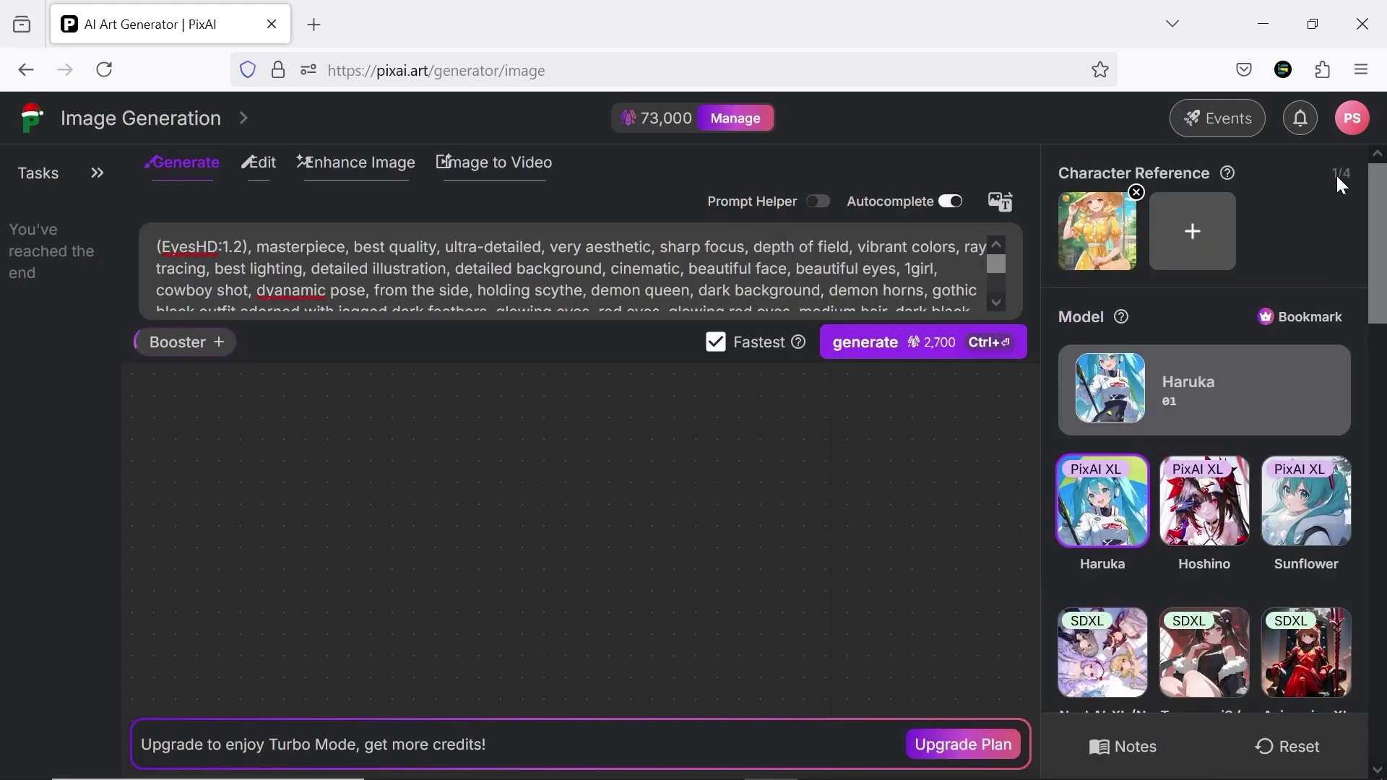
left_click(1137, 192)
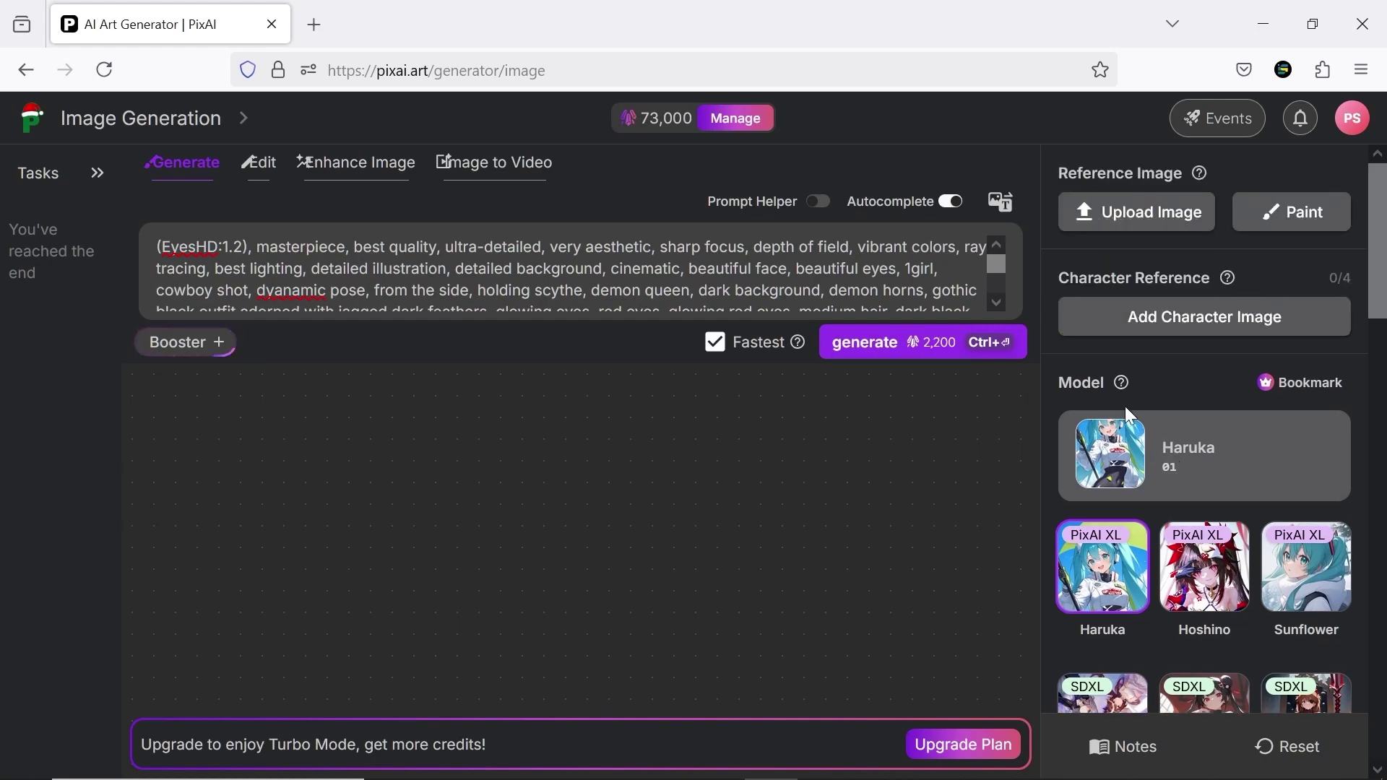
scroll(1125, 406, "down", 3)
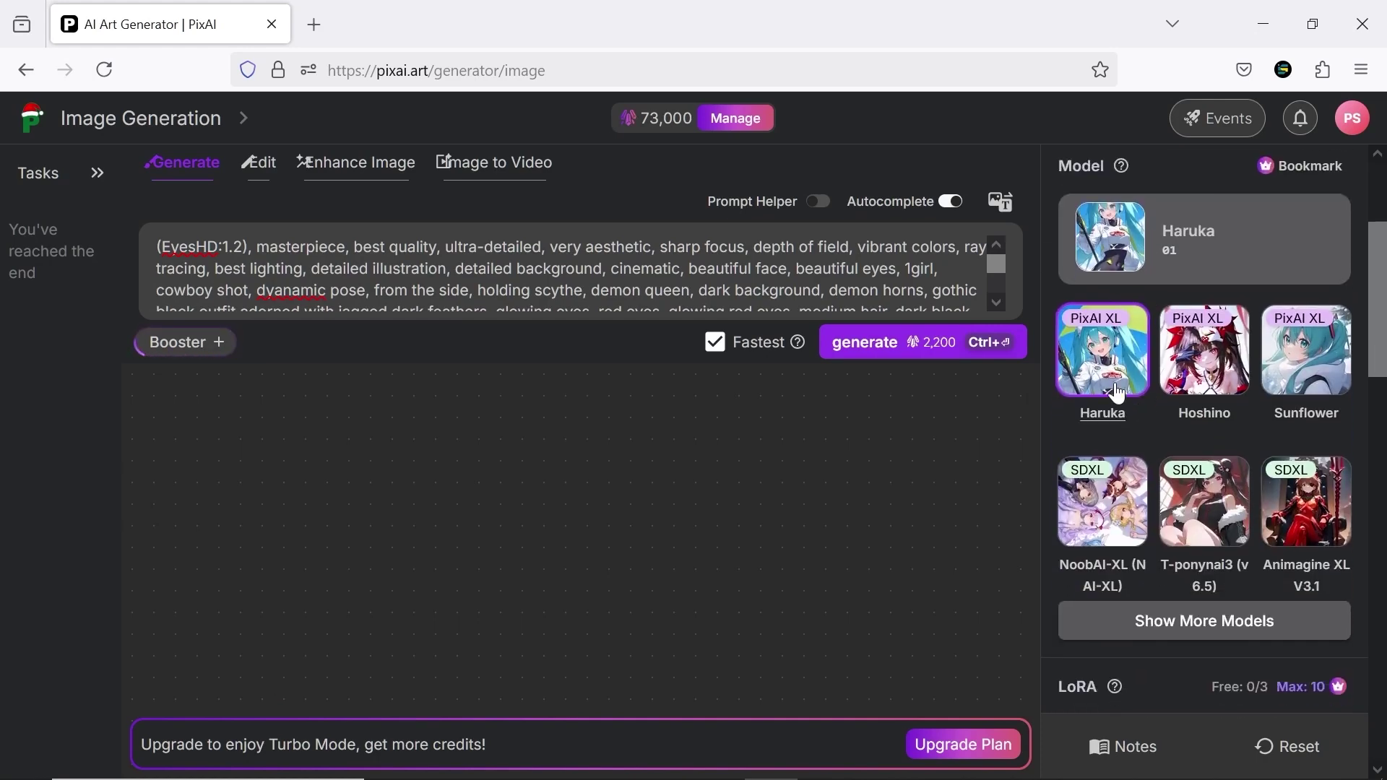
left_click(1201, 630)
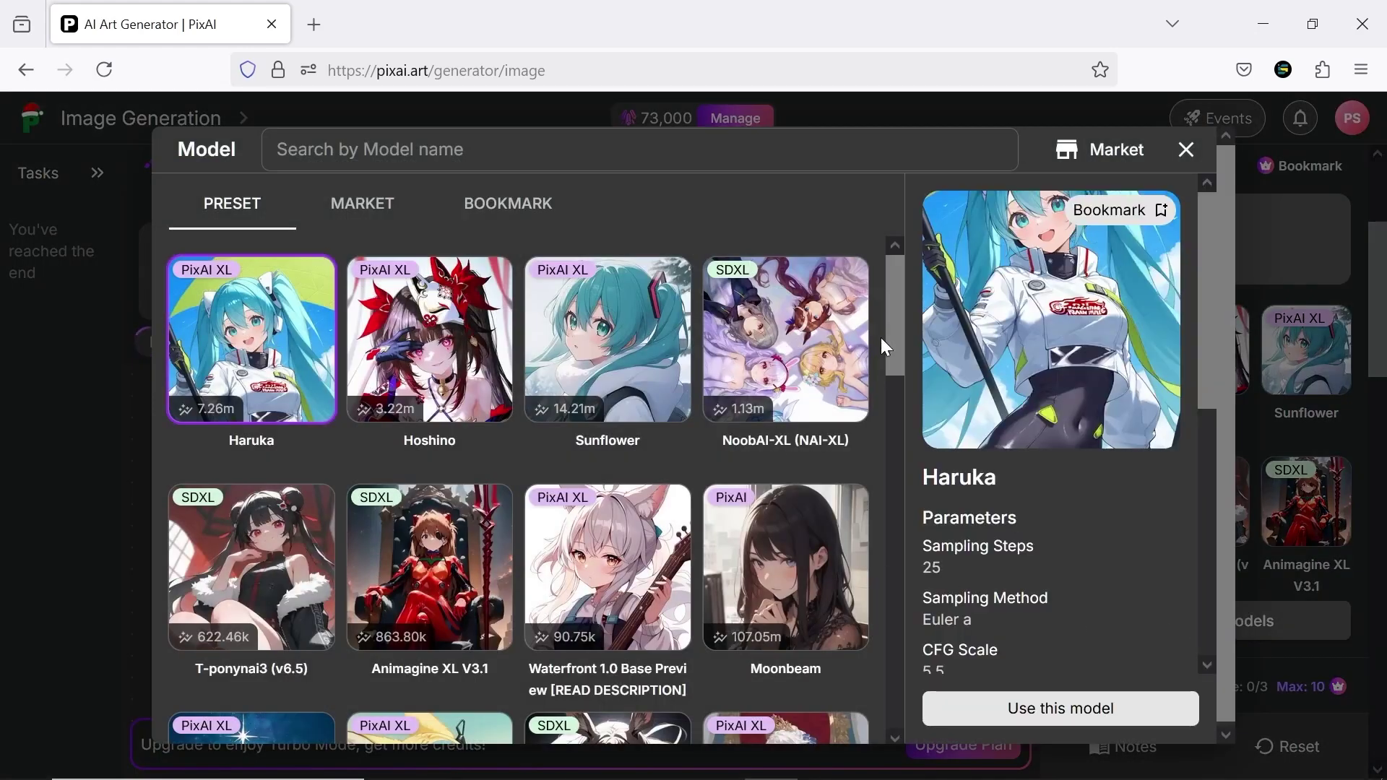
left_click_drag(895, 280, 929, 607)
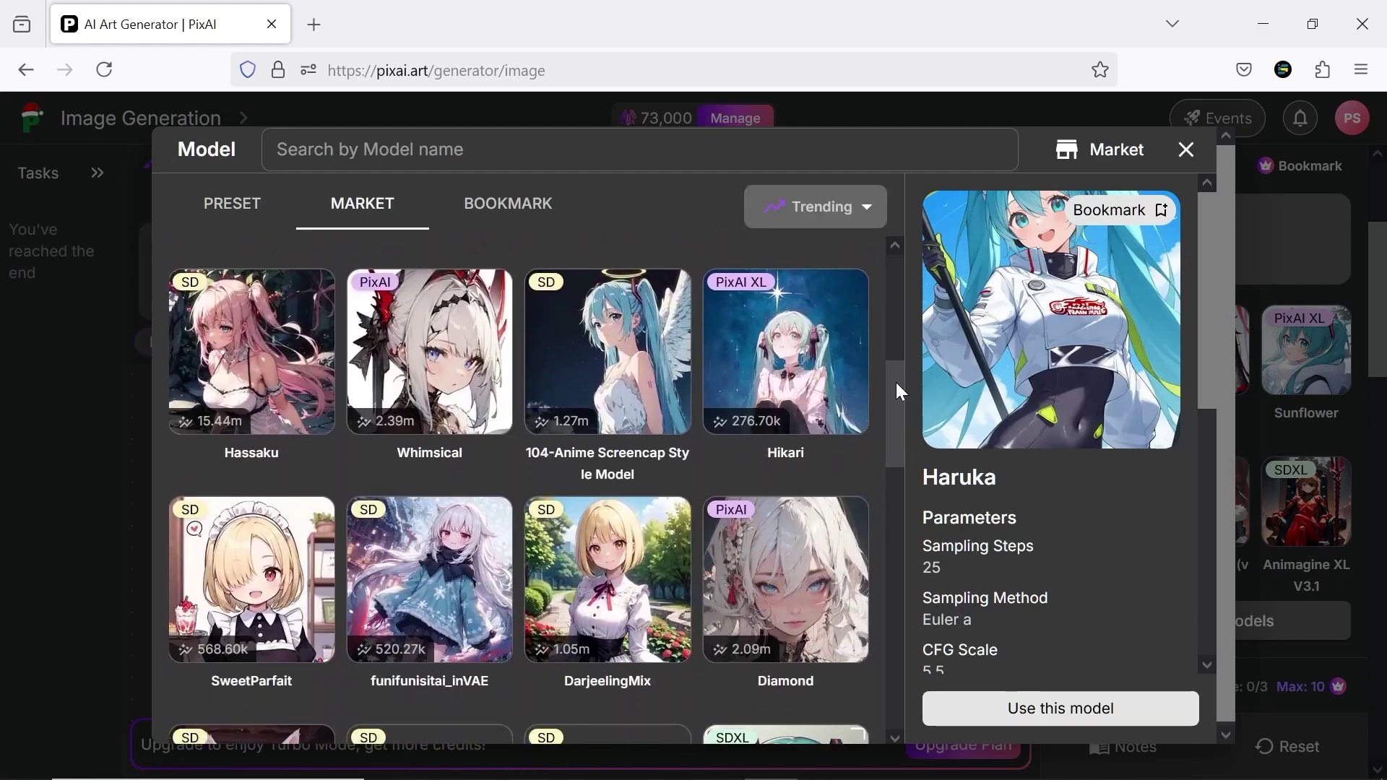
left_click_drag(896, 383, 896, 647)
left_click(786, 364)
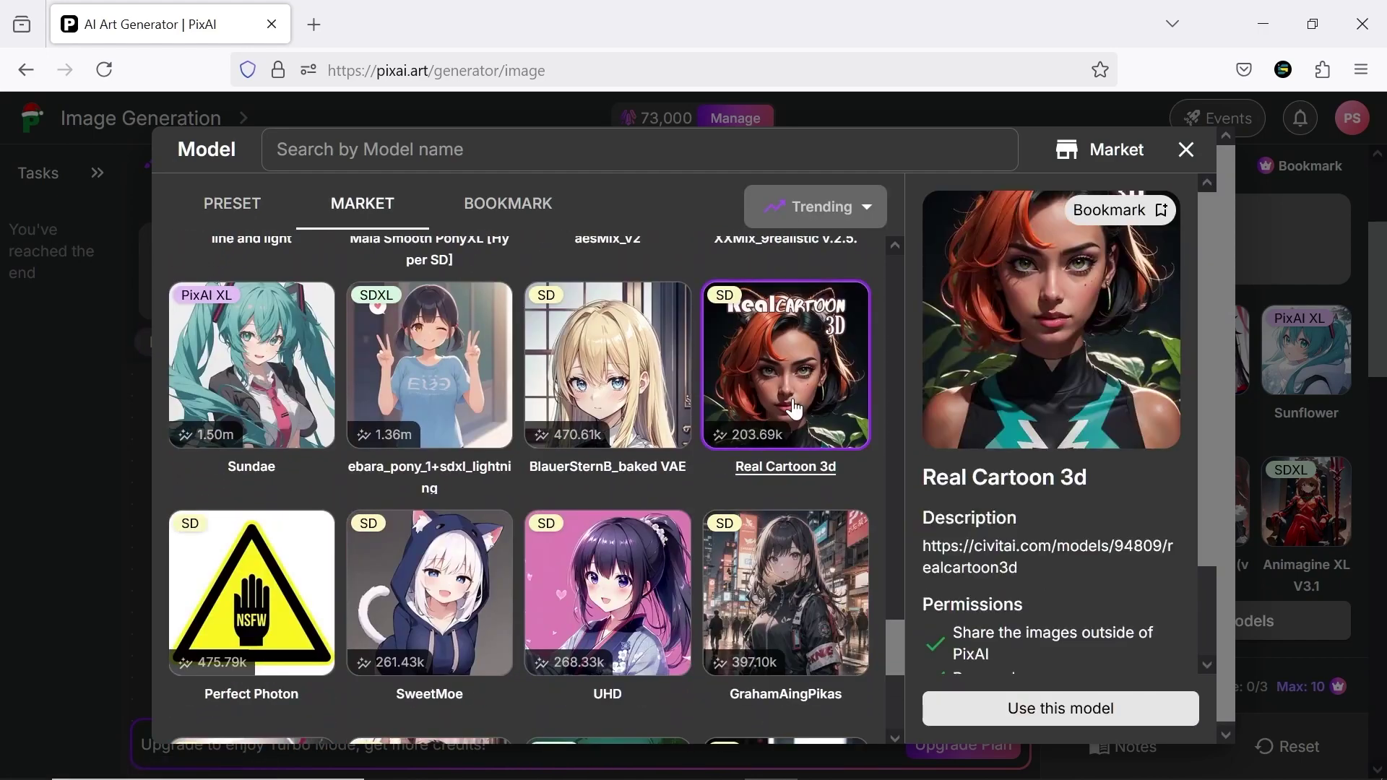
scroll(1205, 402, "down", 3)
scroll(607, 506, "down", 5)
left_click(608, 607)
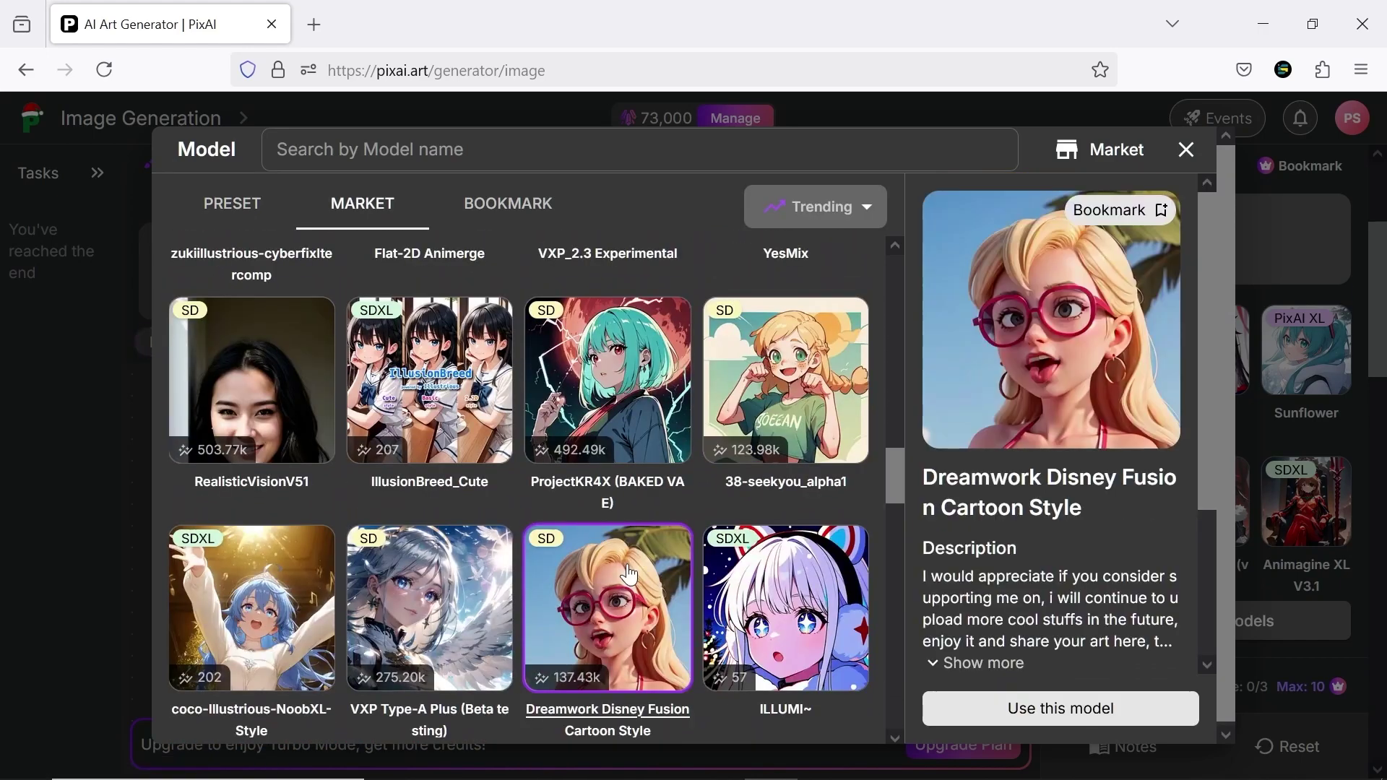
scroll(602, 497, "up", 3)
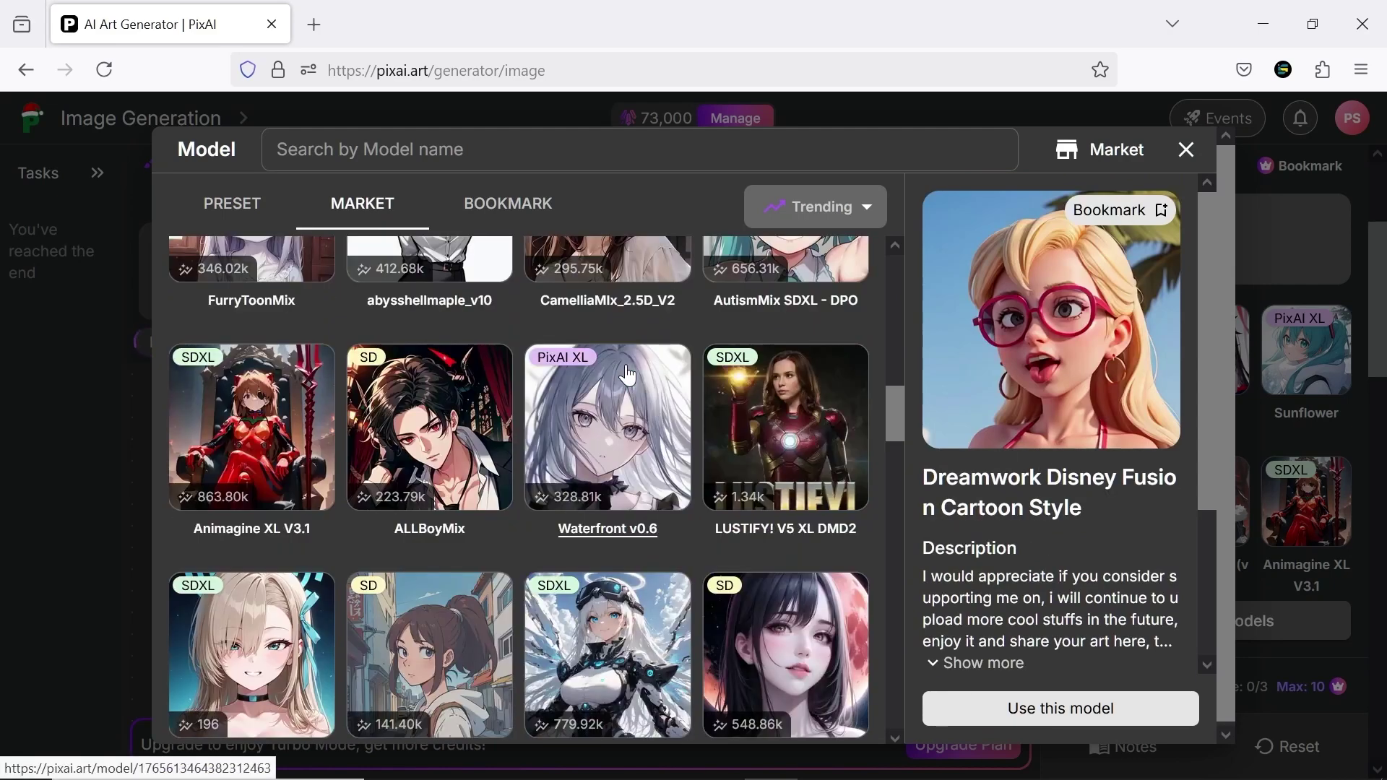
scroll(602, 497, "down", 3)
left_click(602, 484)
scroll(584, 523, "down", 3)
scroll(584, 522, "down", 1)
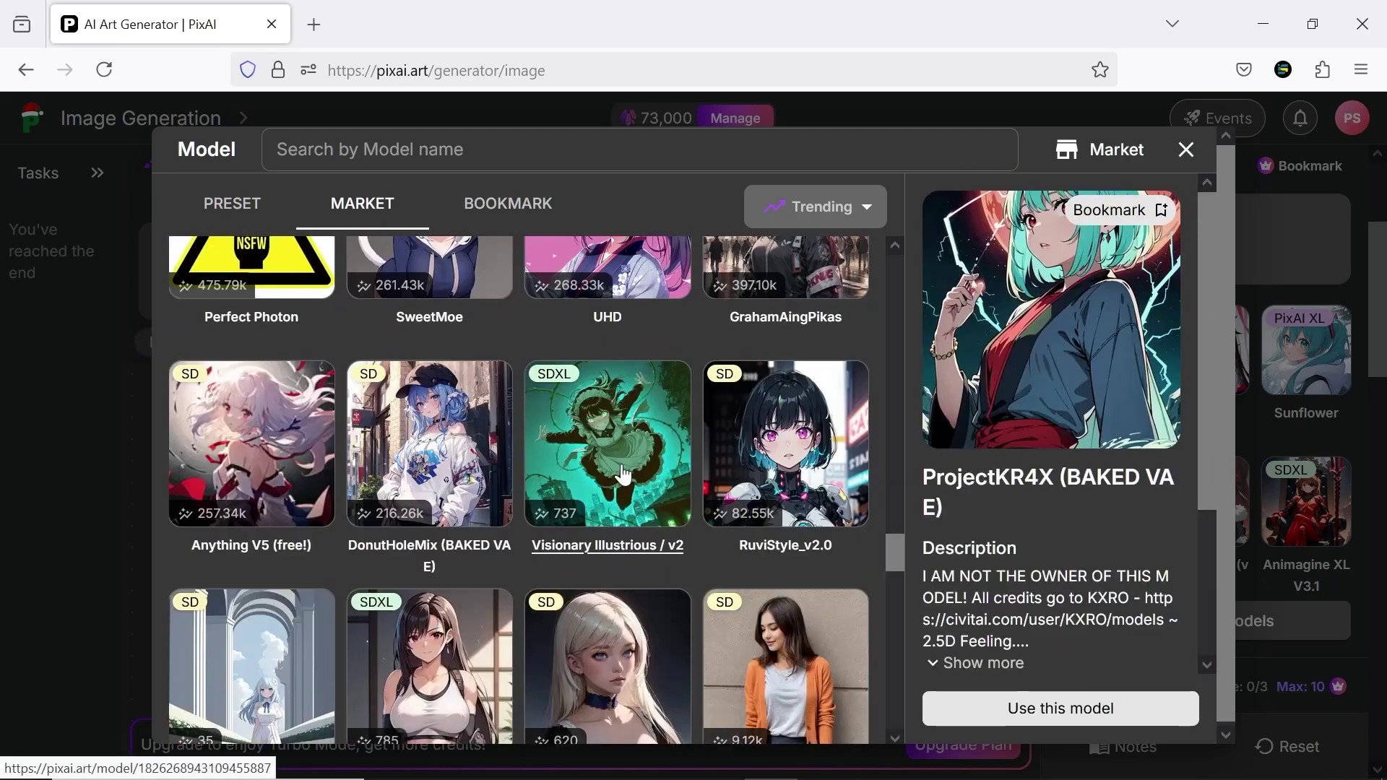
left_click(622, 470)
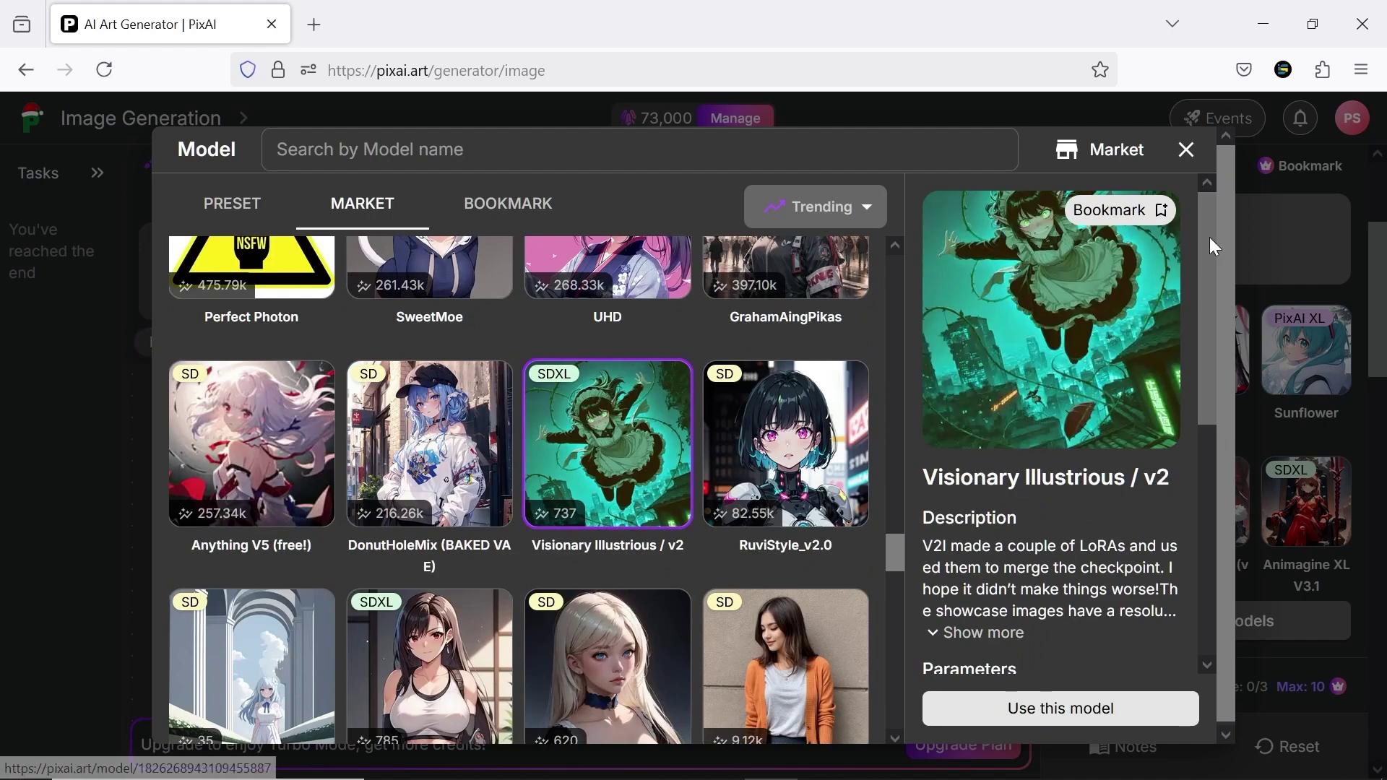
left_click(1186, 150)
Browse the full LoRA list, close it, and keep generation at a single image rather than four
scroll(1379, 314, "down", 3)
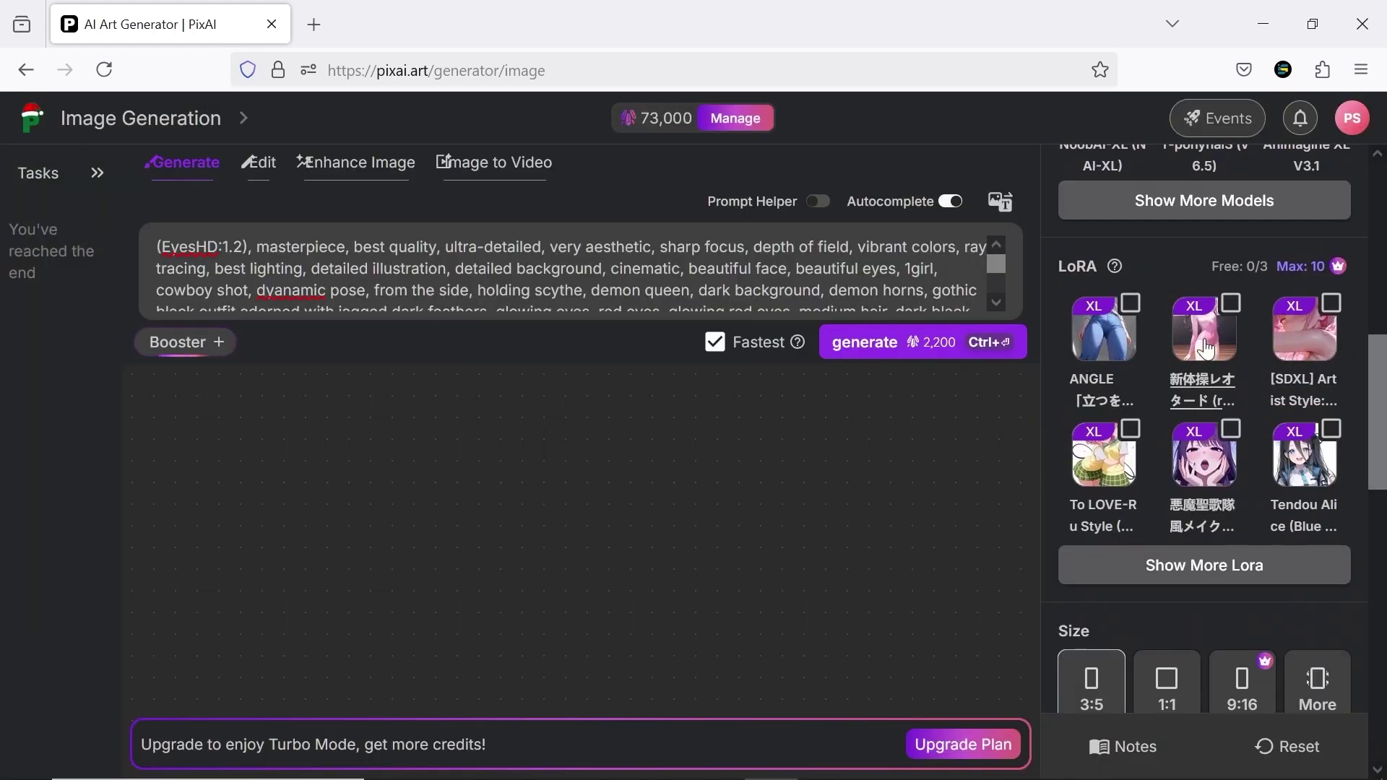
left_click(1200, 571)
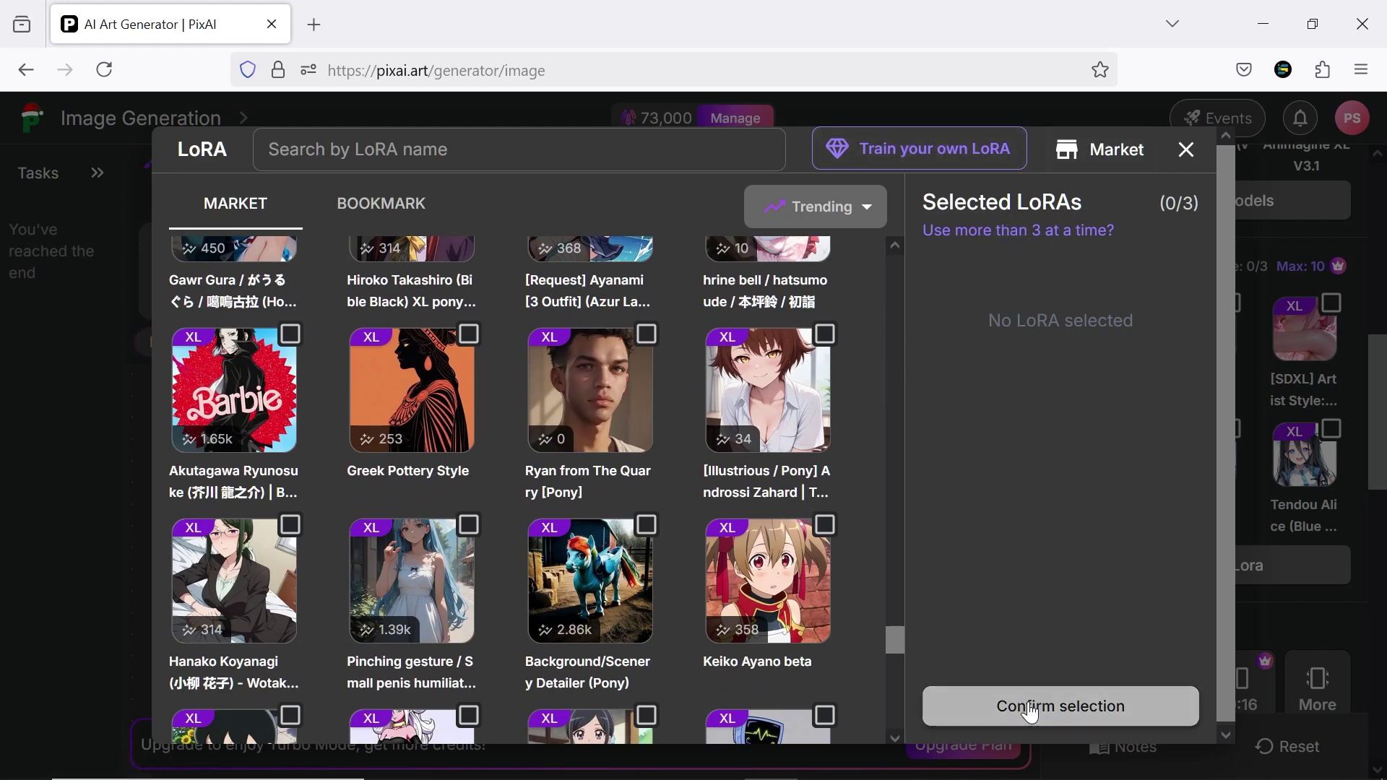
key("Escape")
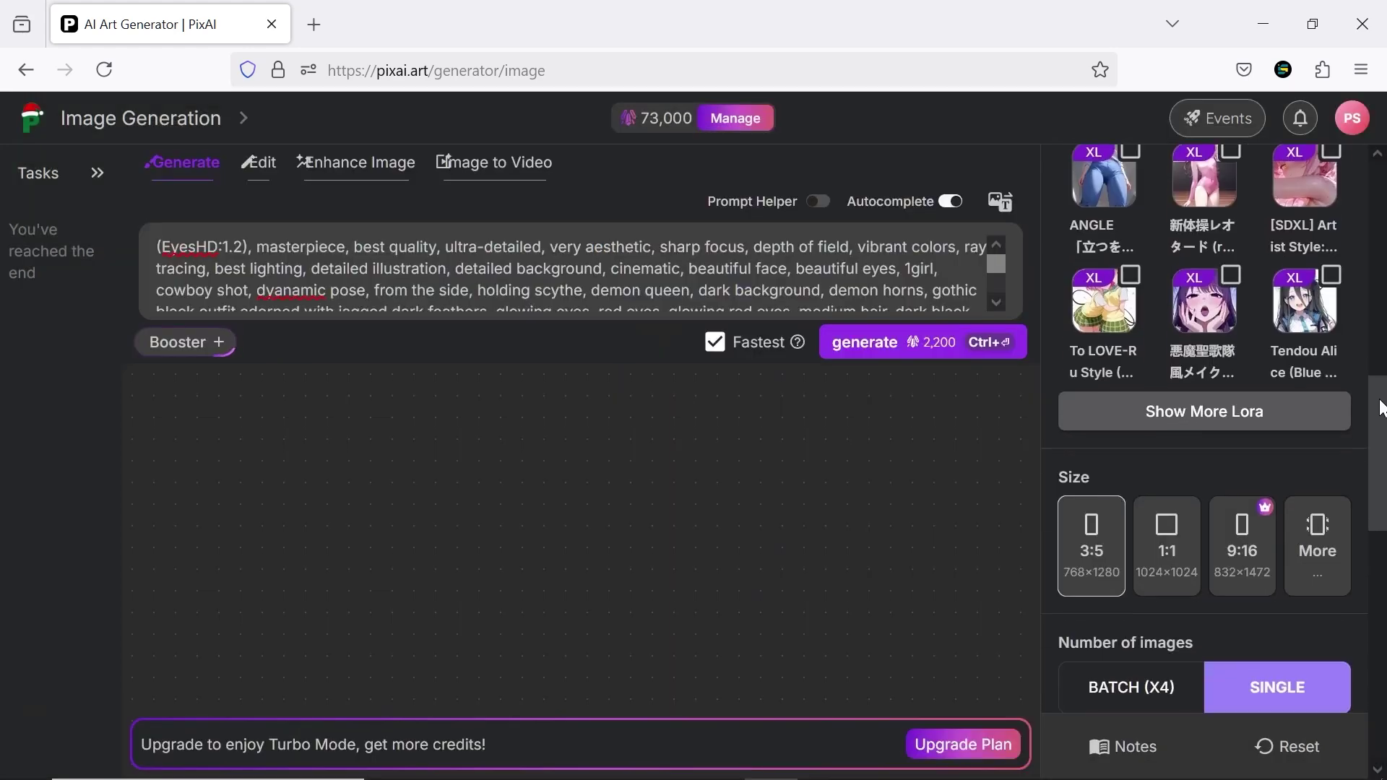
scroll(1204, 433, "down", 5)
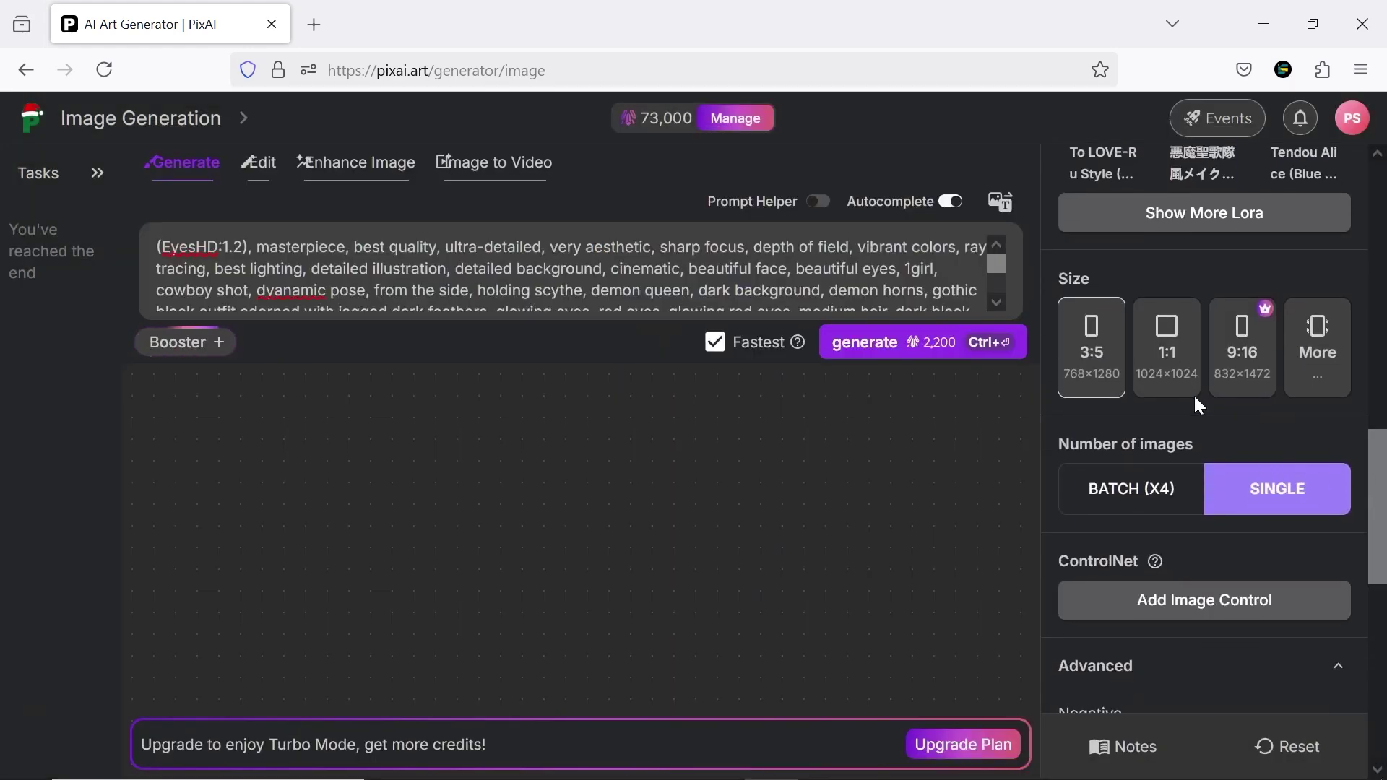
left_click(1160, 504)
left_click(1244, 492)
scroll(1382, 480, "down", 3)
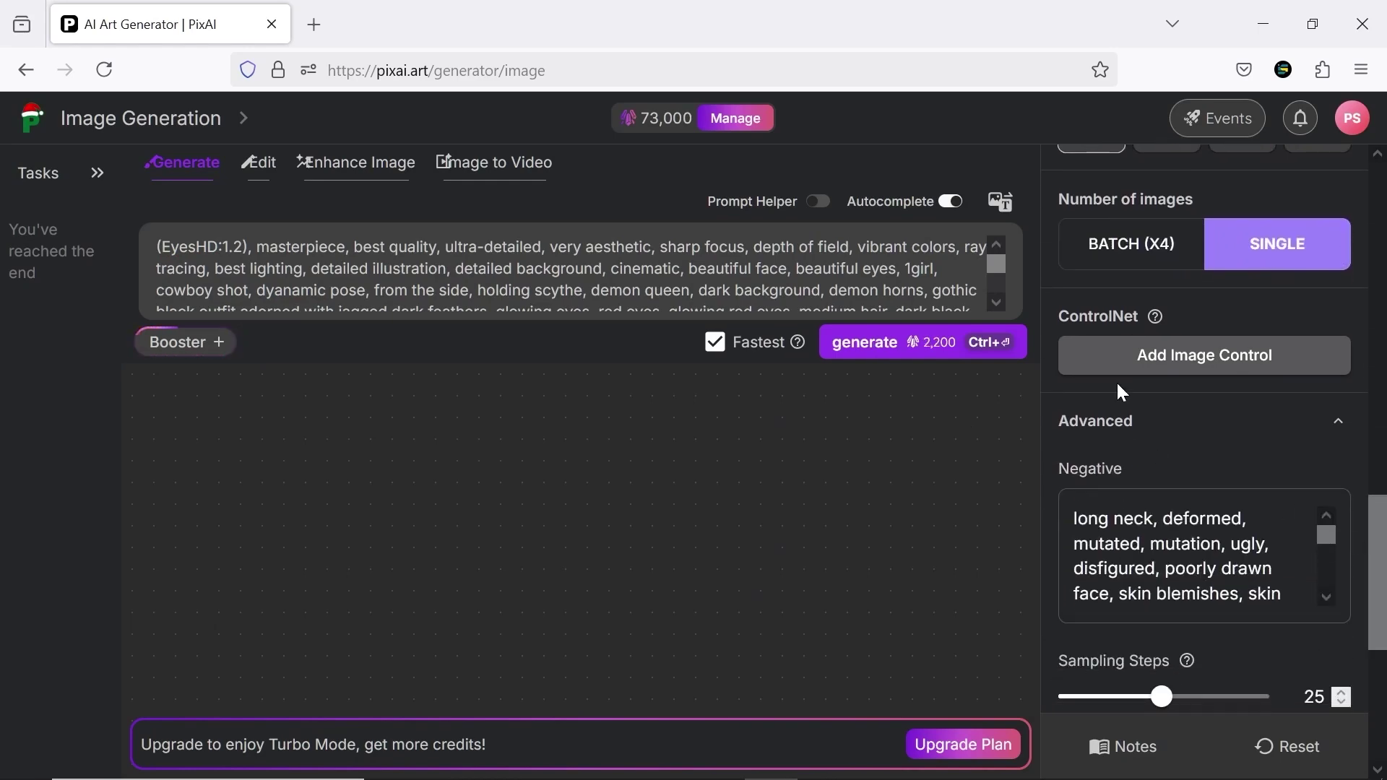
left_click(1174, 374)
left_click(1158, 398)
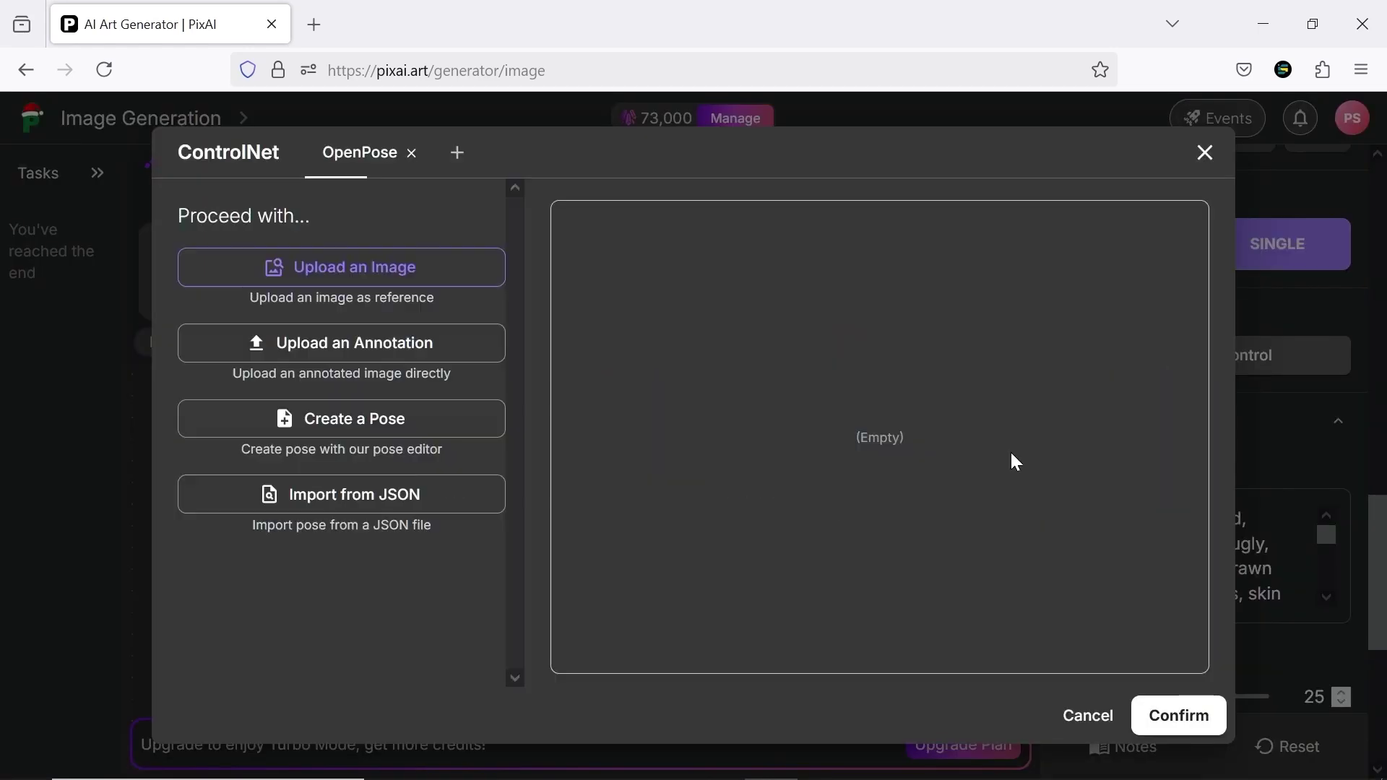
left_click(393, 432)
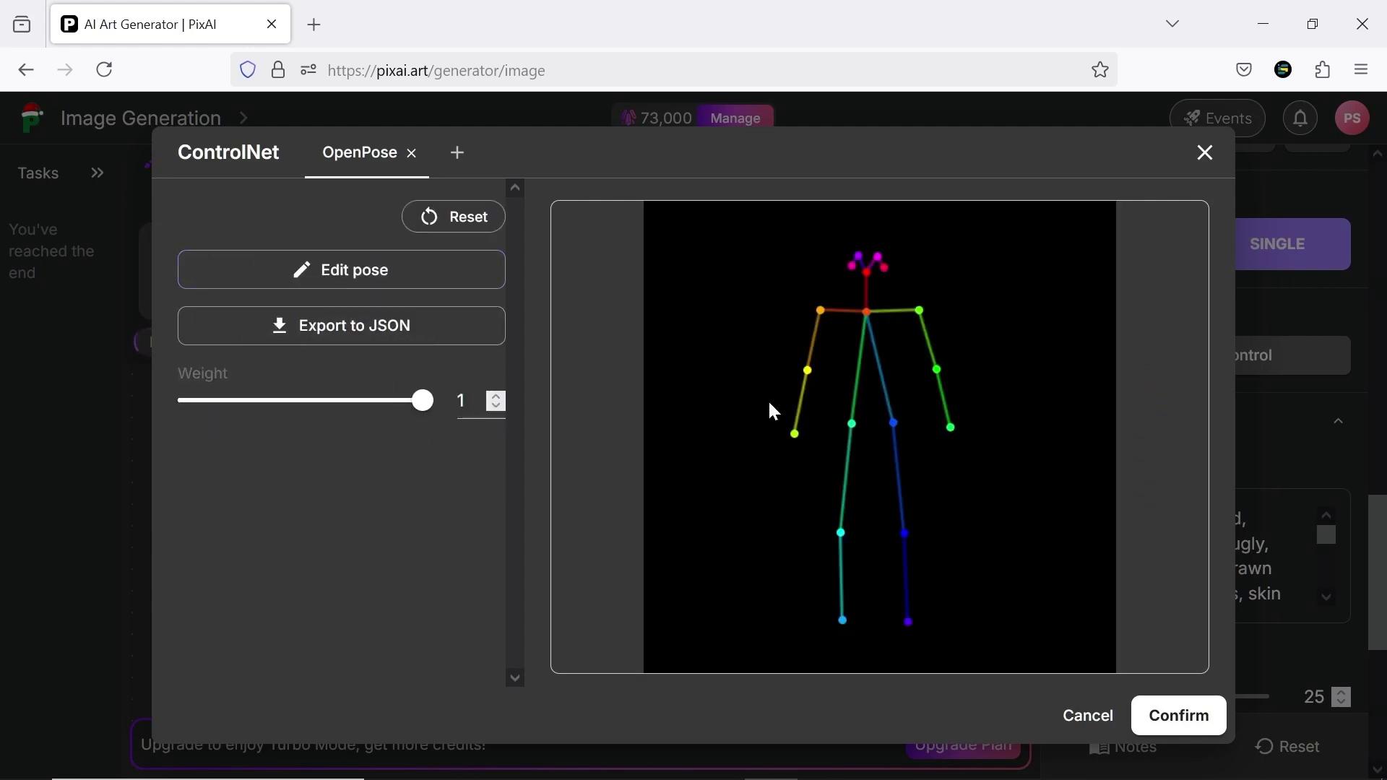
left_click(429, 285)
left_click_drag(808, 369, 798, 287)
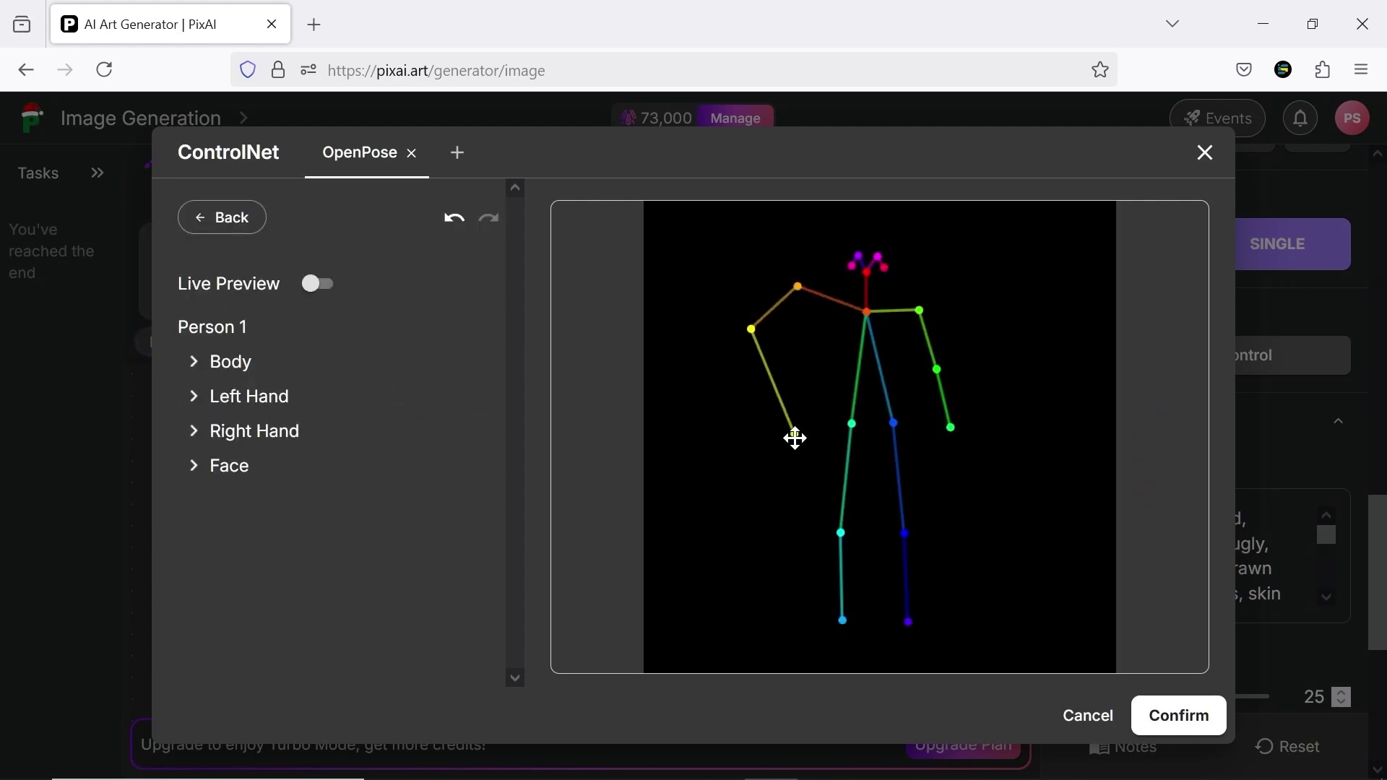
left_click_drag(794, 433, 740, 472)
left_click_drag(838, 532, 805, 541)
left_click_drag(905, 533, 942, 542)
left_click_drag(852, 423, 828, 435)
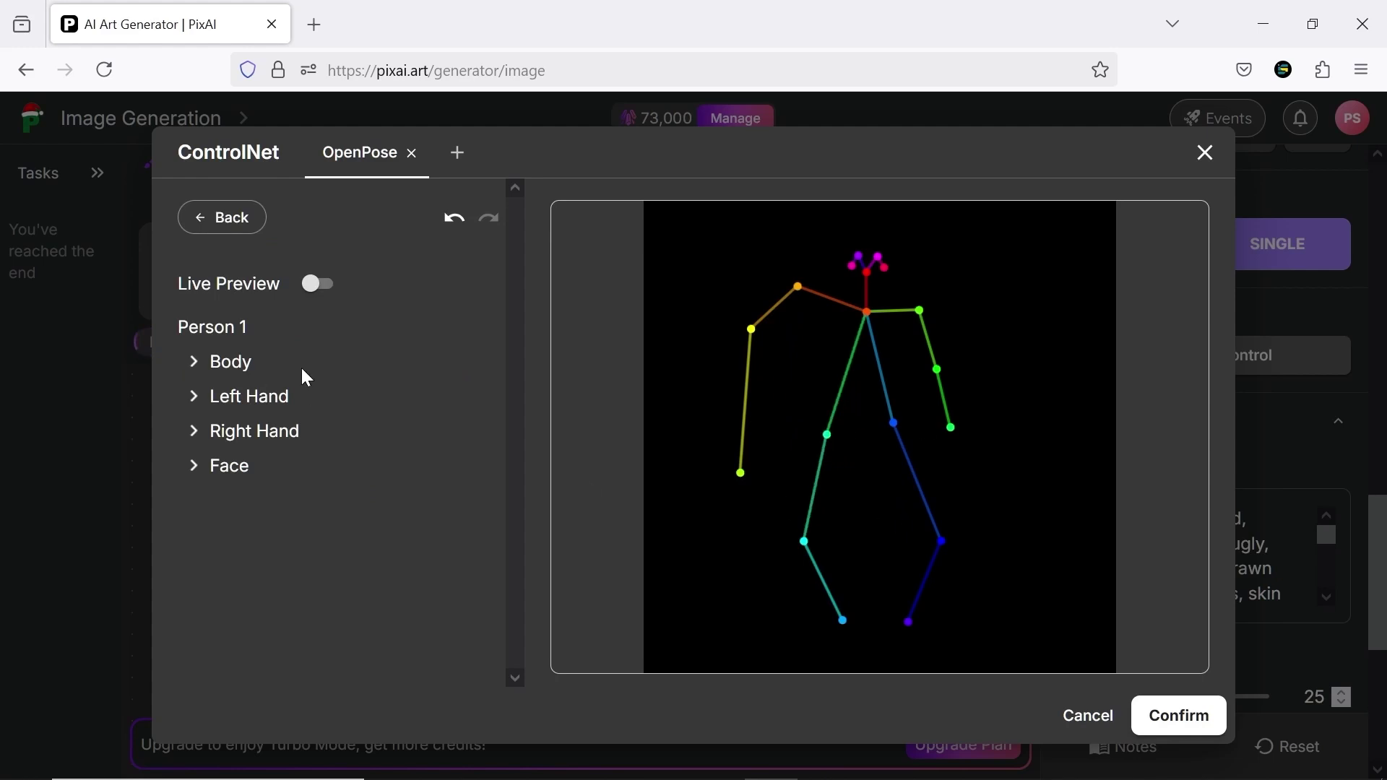
left_click(197, 366)
scroll(200, 506, "down", 7)
left_click(194, 568)
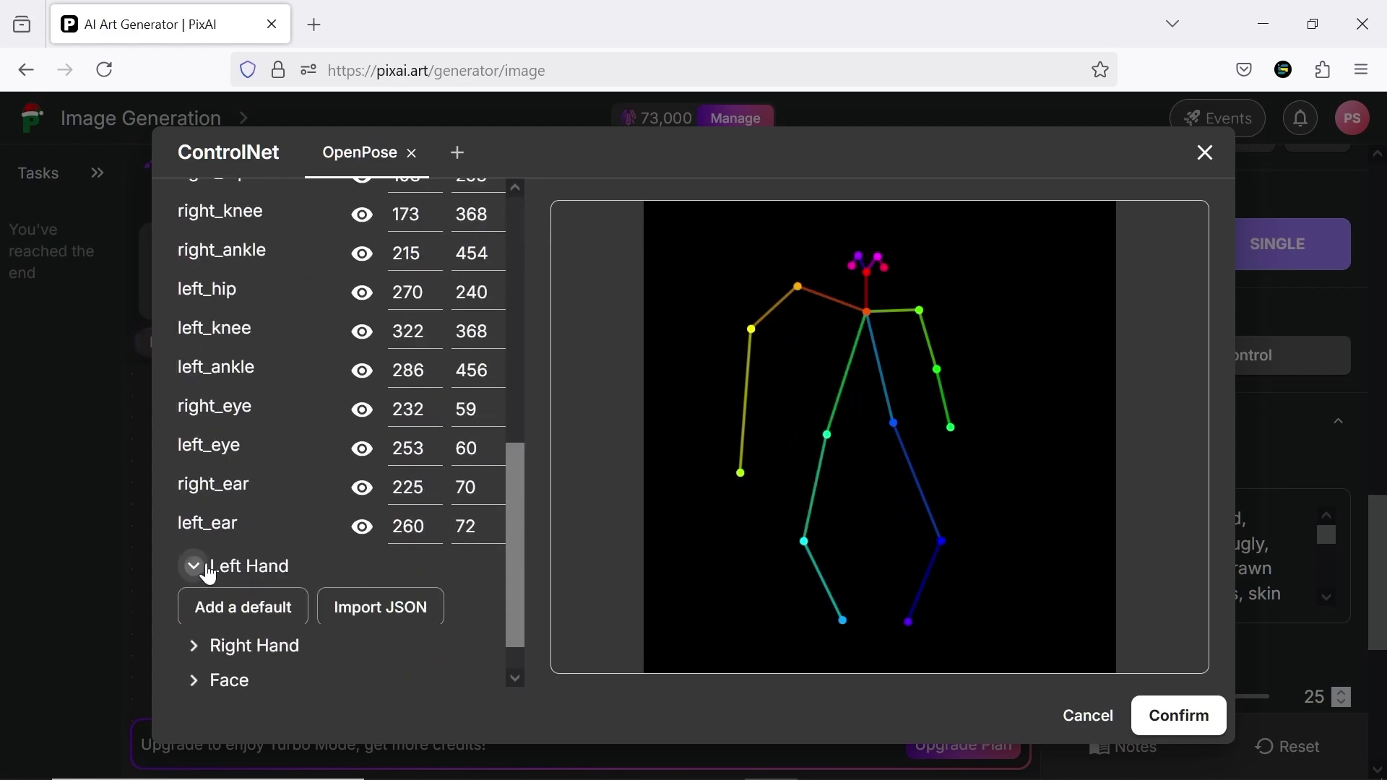
scroll(198, 589, "down", 1)
left_click(193, 601)
scroll(195, 614, "down", 1)
left_click(192, 633)
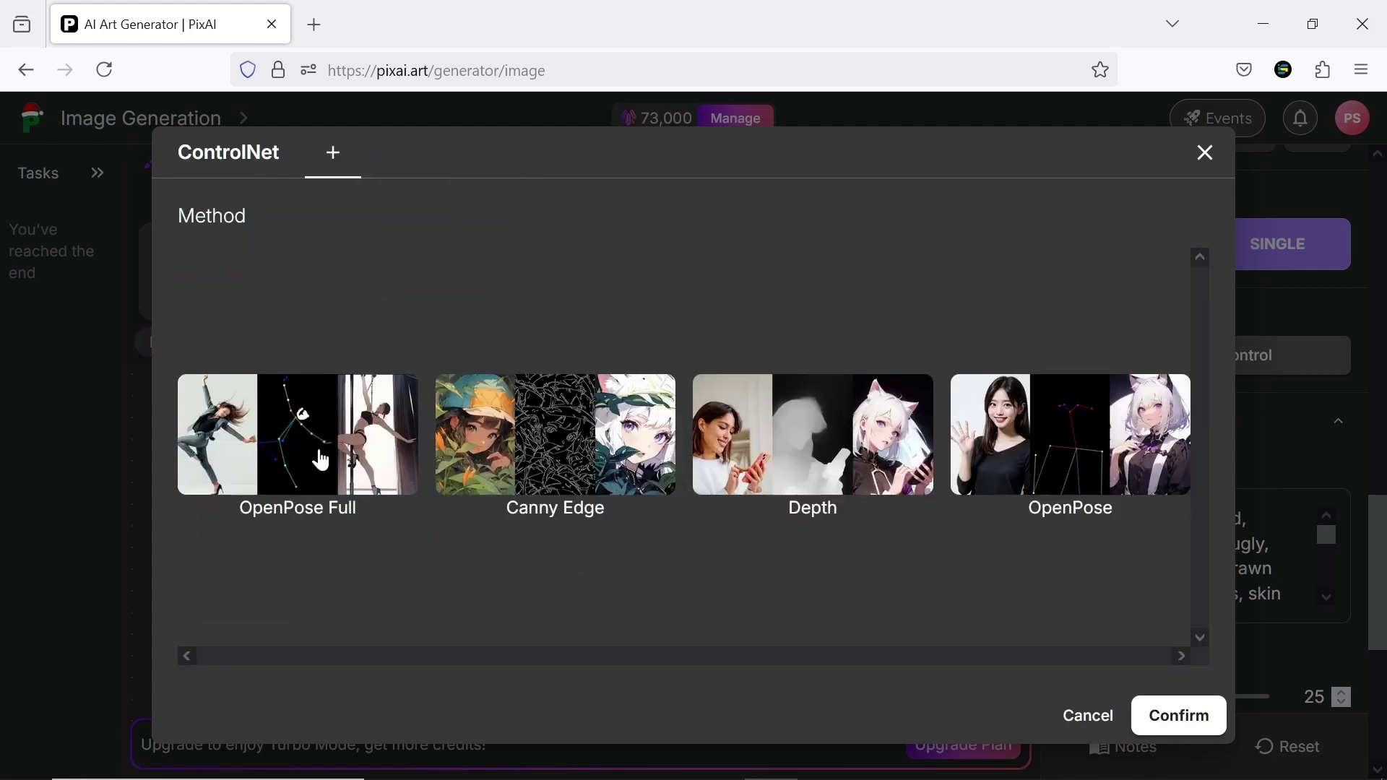
left_click(767, 441)
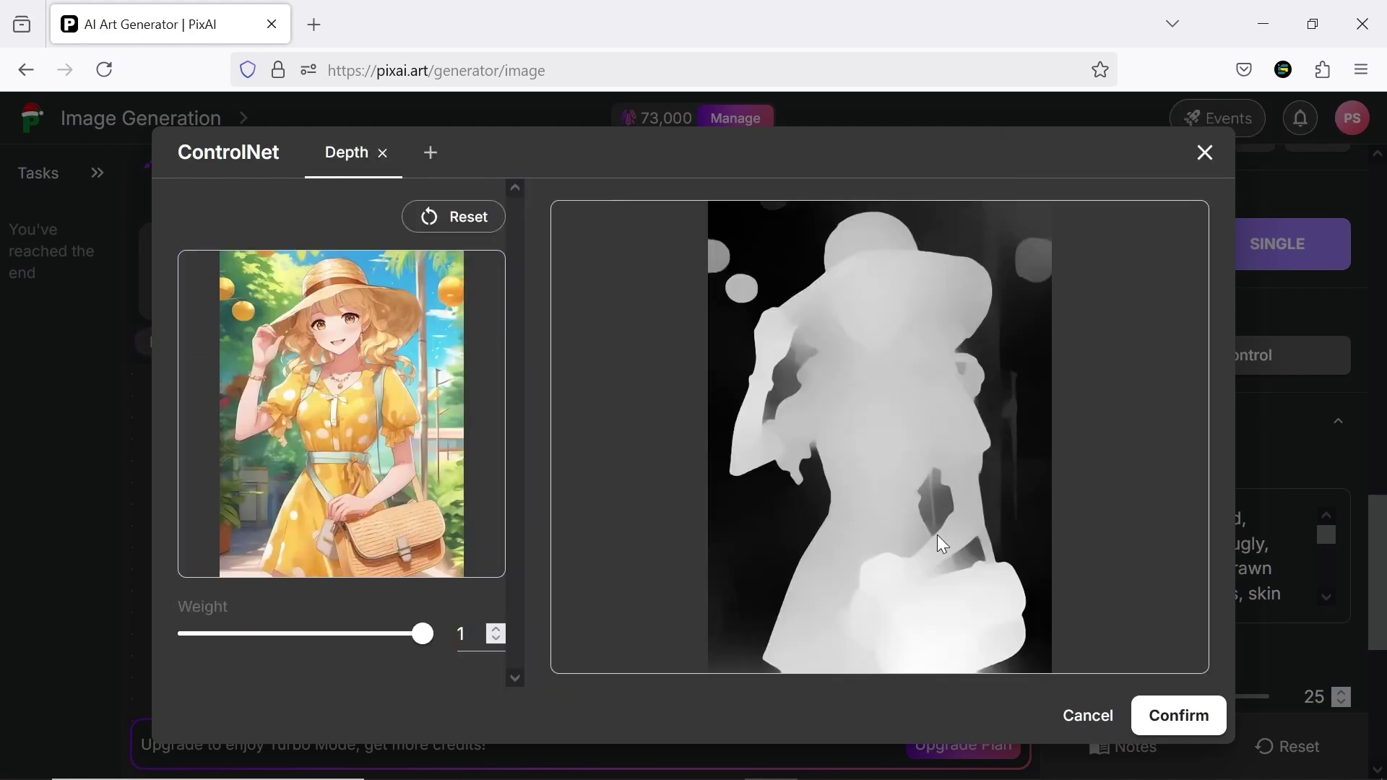
left_click(383, 152)
left_click(549, 427)
left_click(449, 283)
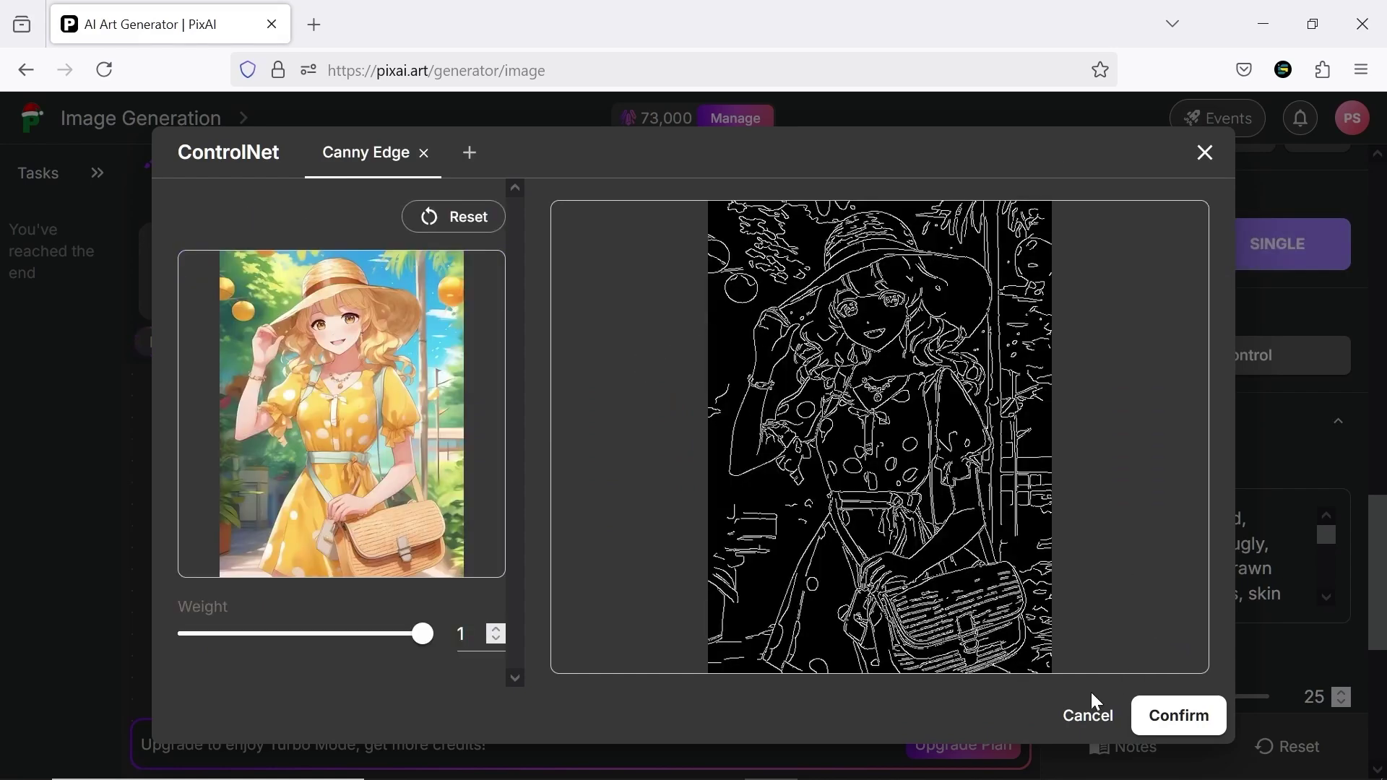
left_click(1089, 715)
scroll(1381, 598, "down", 5)
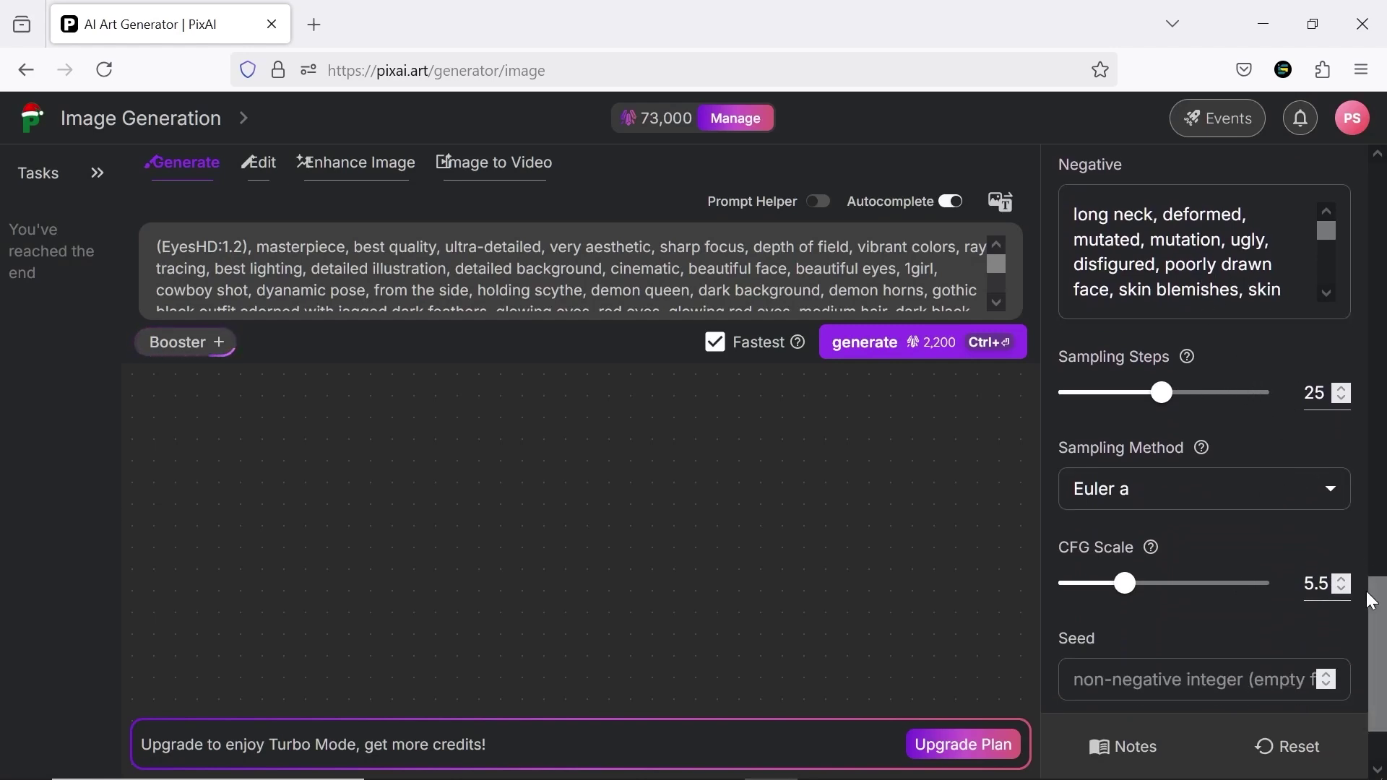
Check the boosters list, keep Fastest on, and generate a new demon-queen image
scroll(1372, 600, "down", 2)
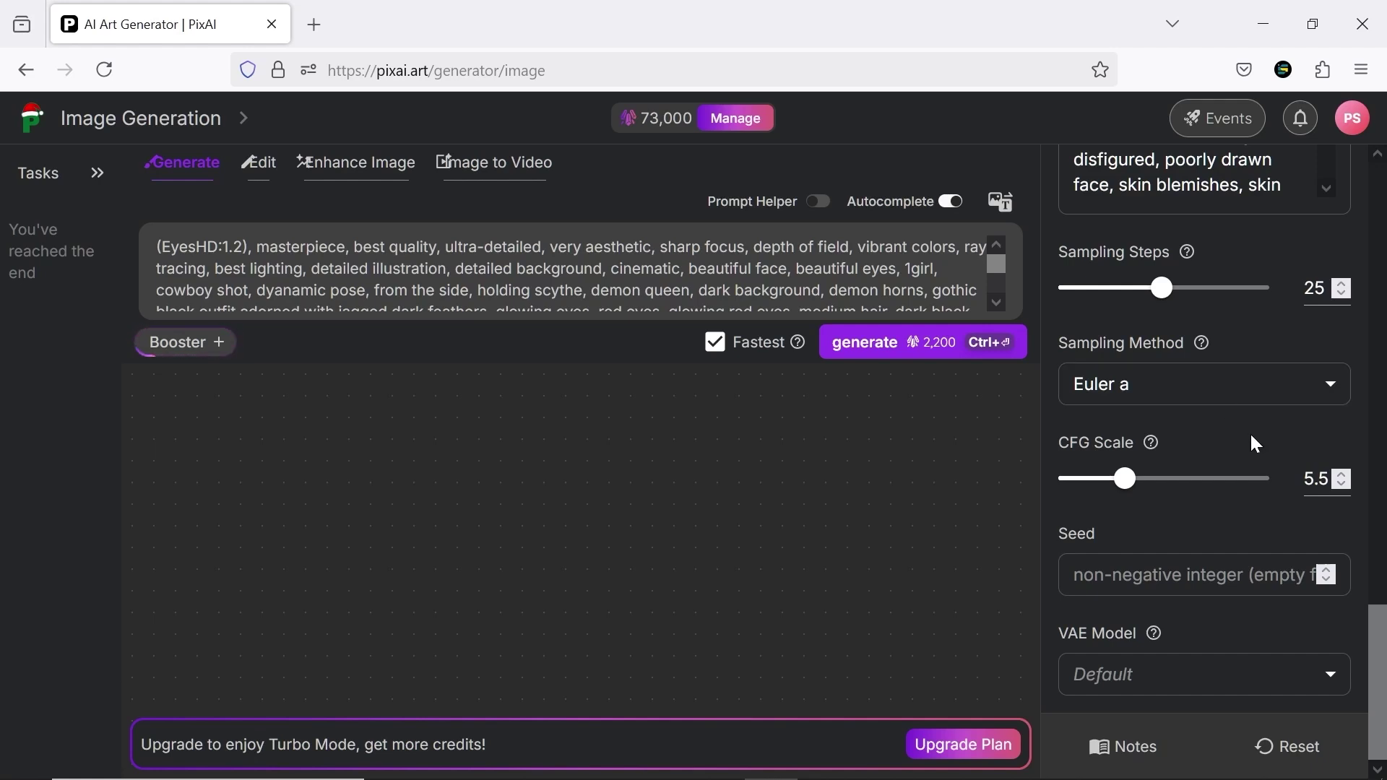
left_click(186, 342)
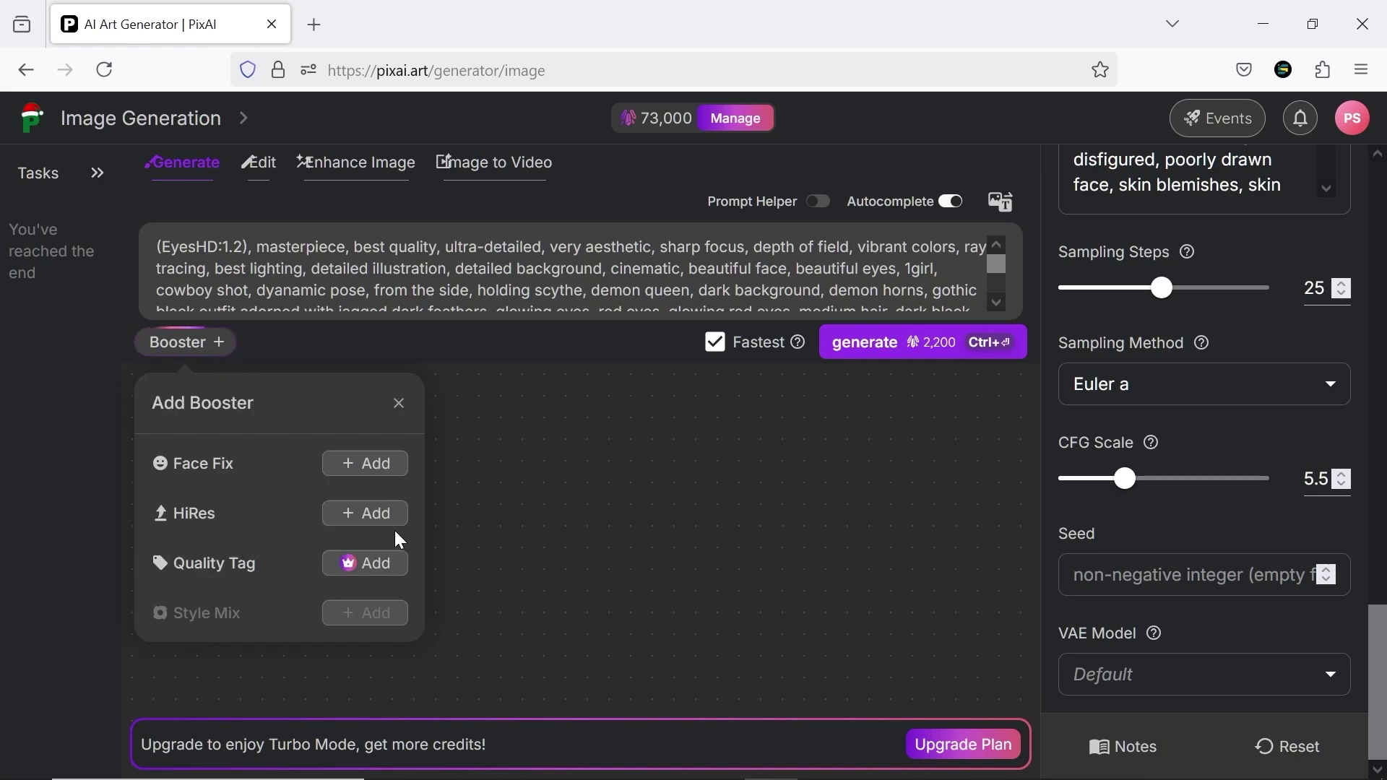
left_click(584, 413)
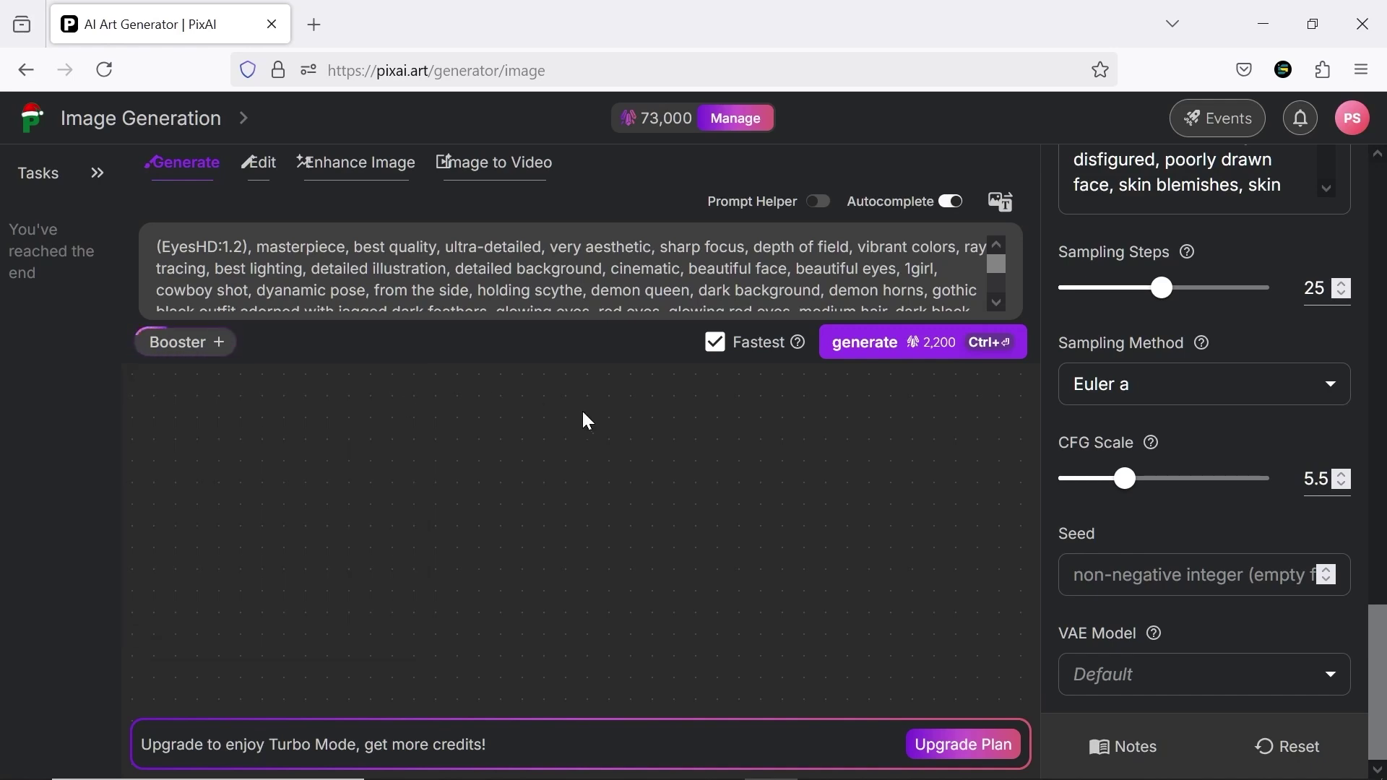
left_click(725, 354)
left_click(721, 353)
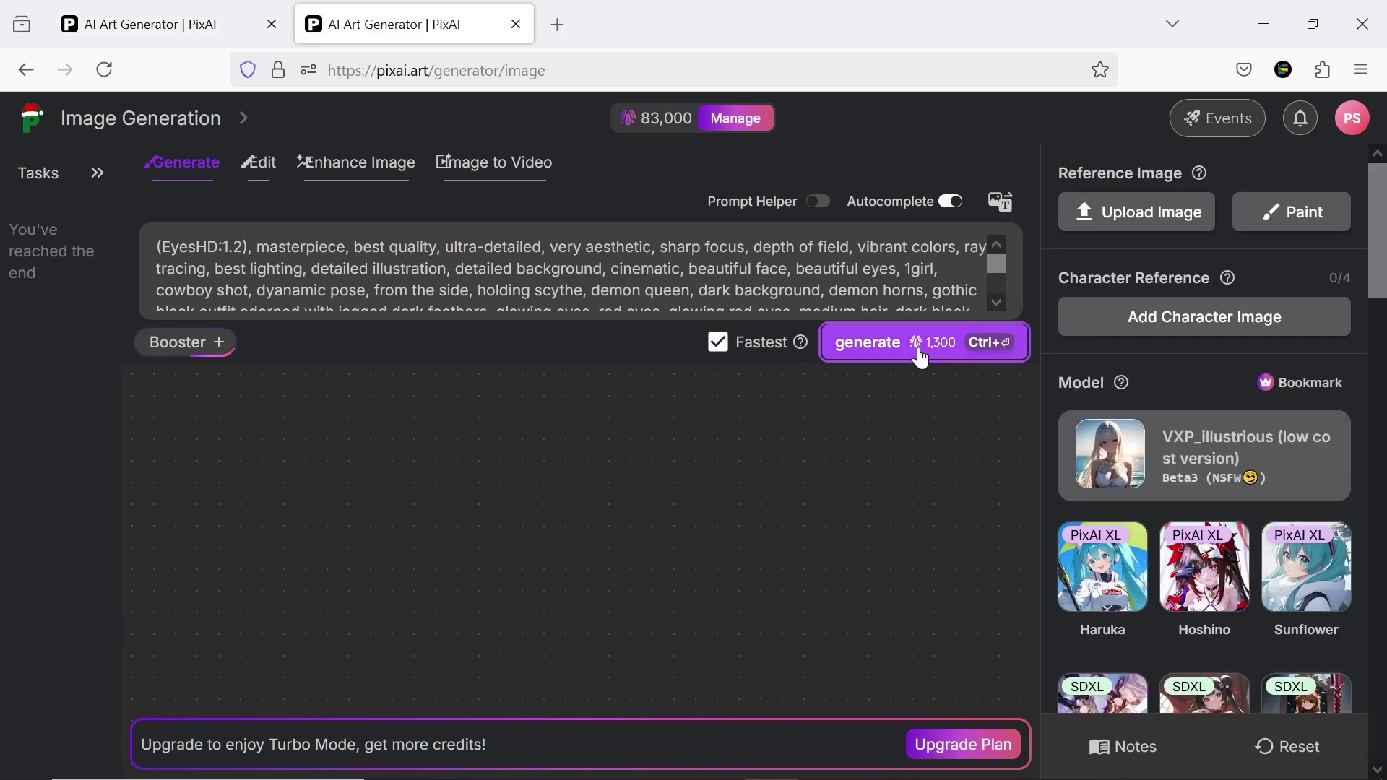
left_click(919, 352)
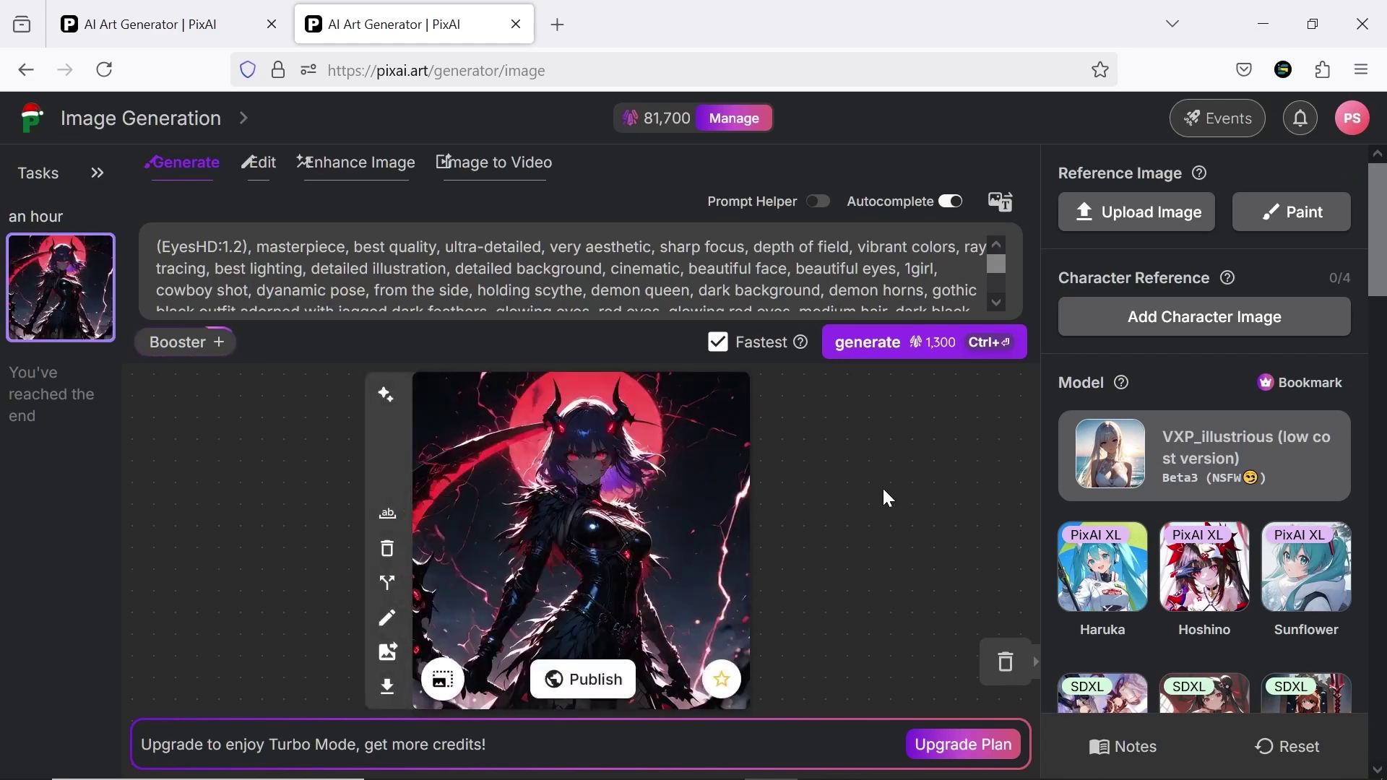
Preview the image, generate four variations, and page through all four at full size
left_click(638, 554)
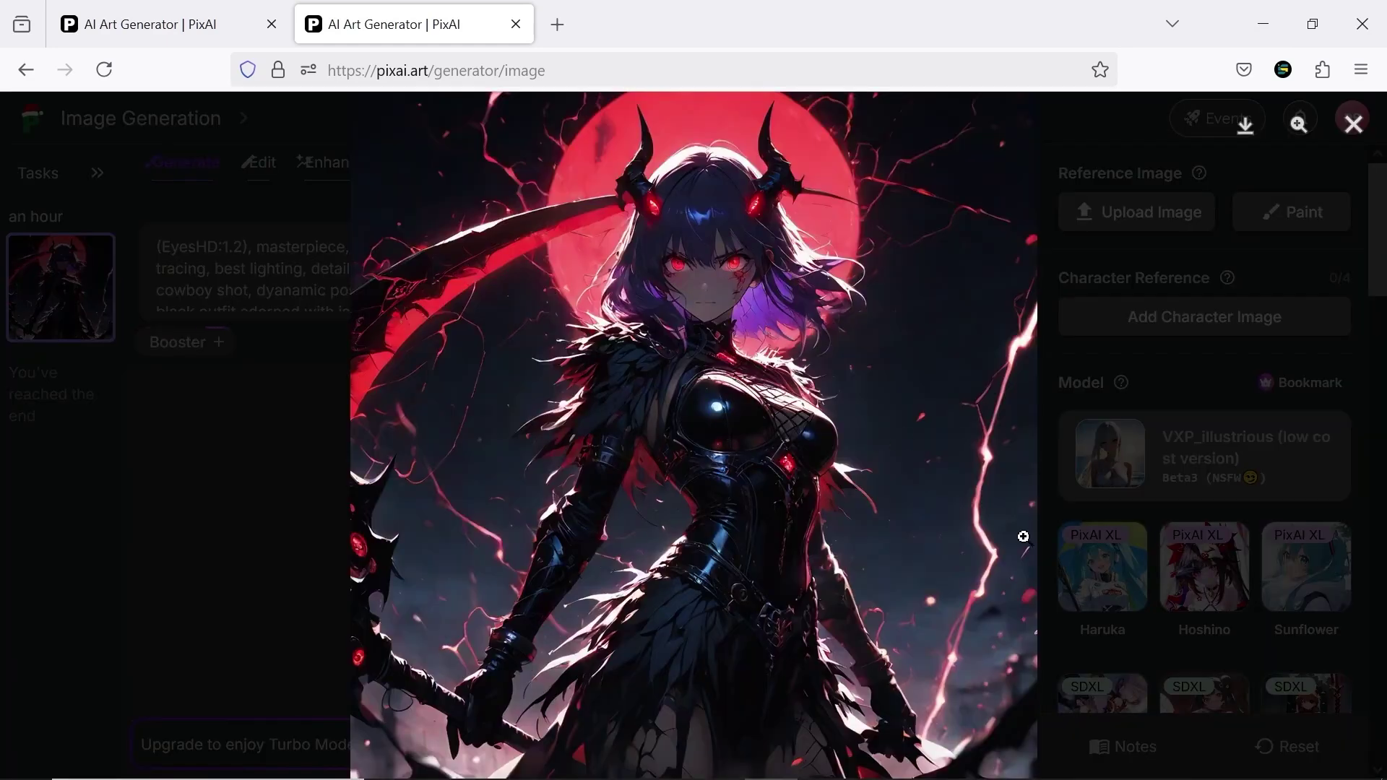
key("Escape")
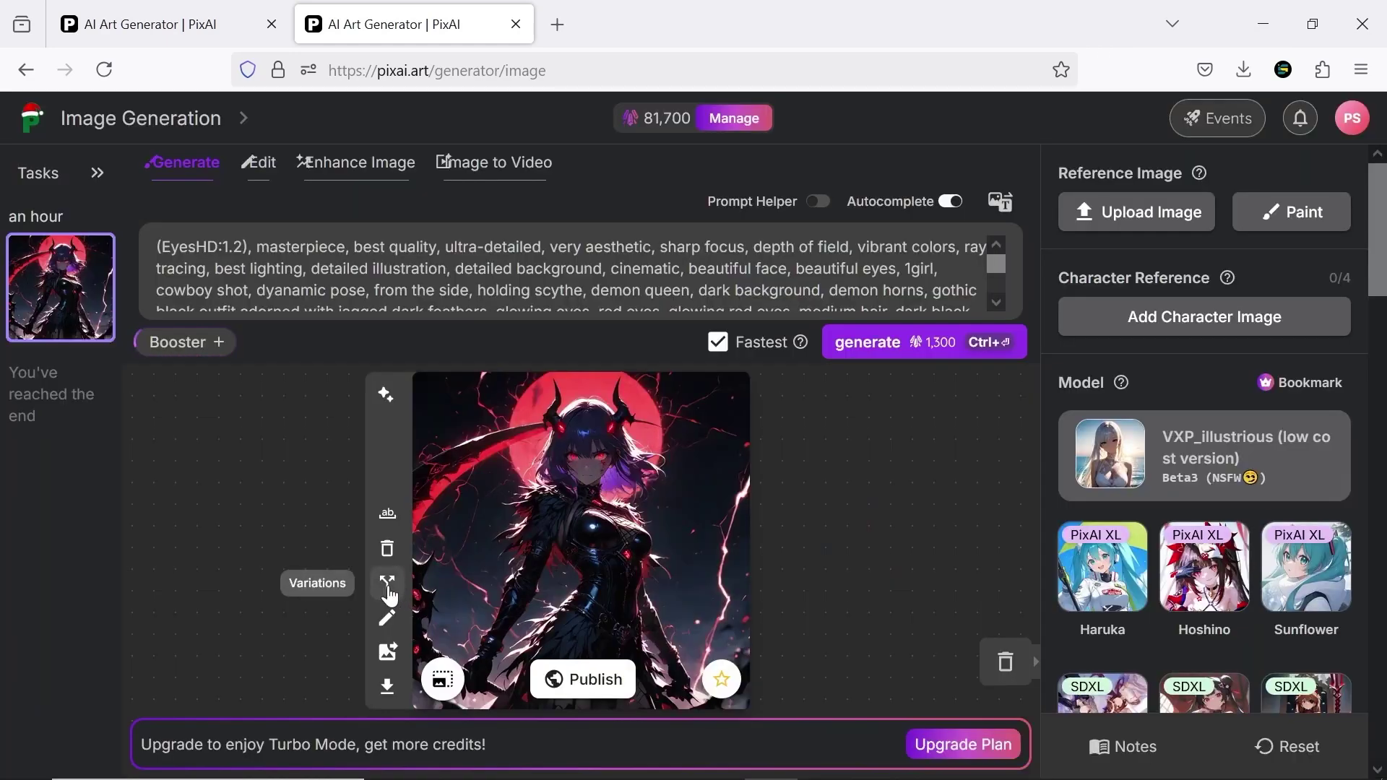
left_click(388, 582)
left_click(635, 451)
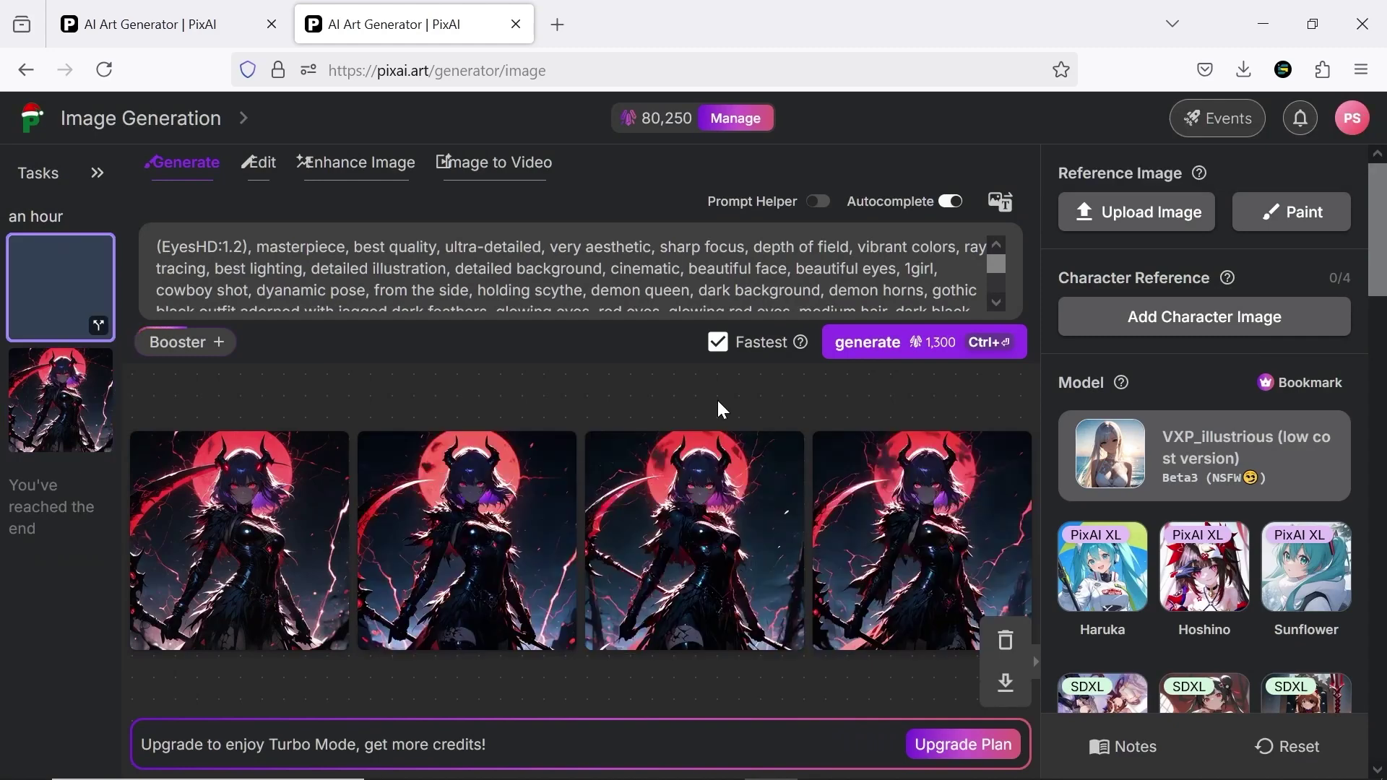
left_click(760, 448)
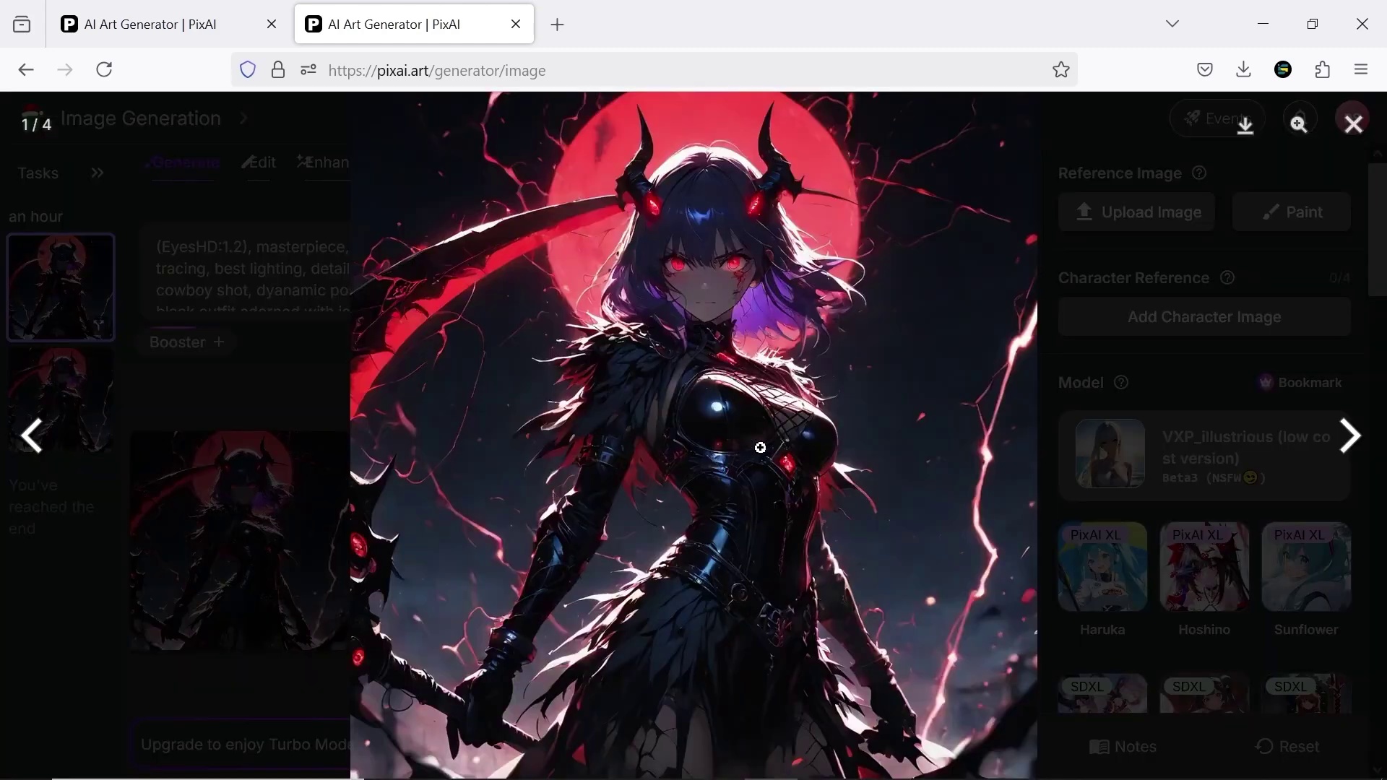
left_click(1354, 438)
left_click(1354, 438)
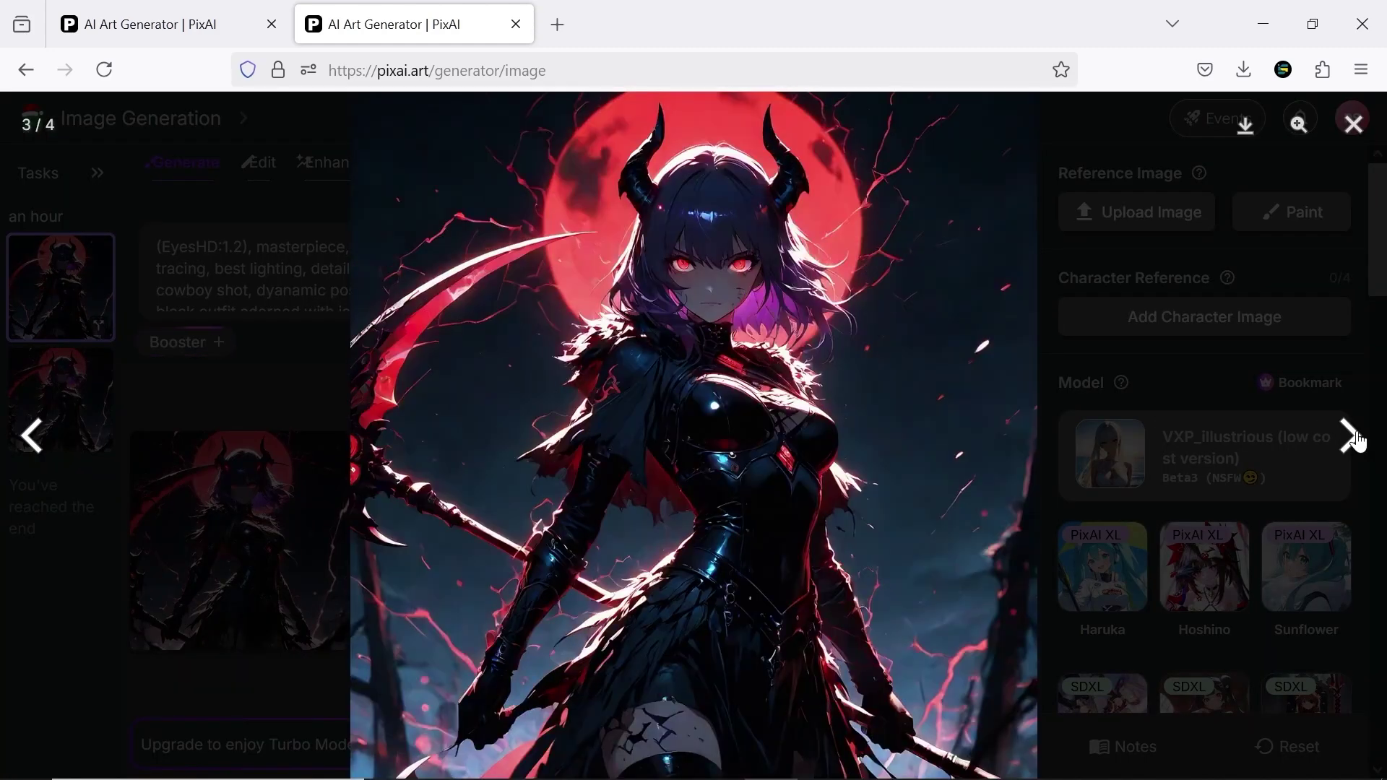
left_click(1354, 438)
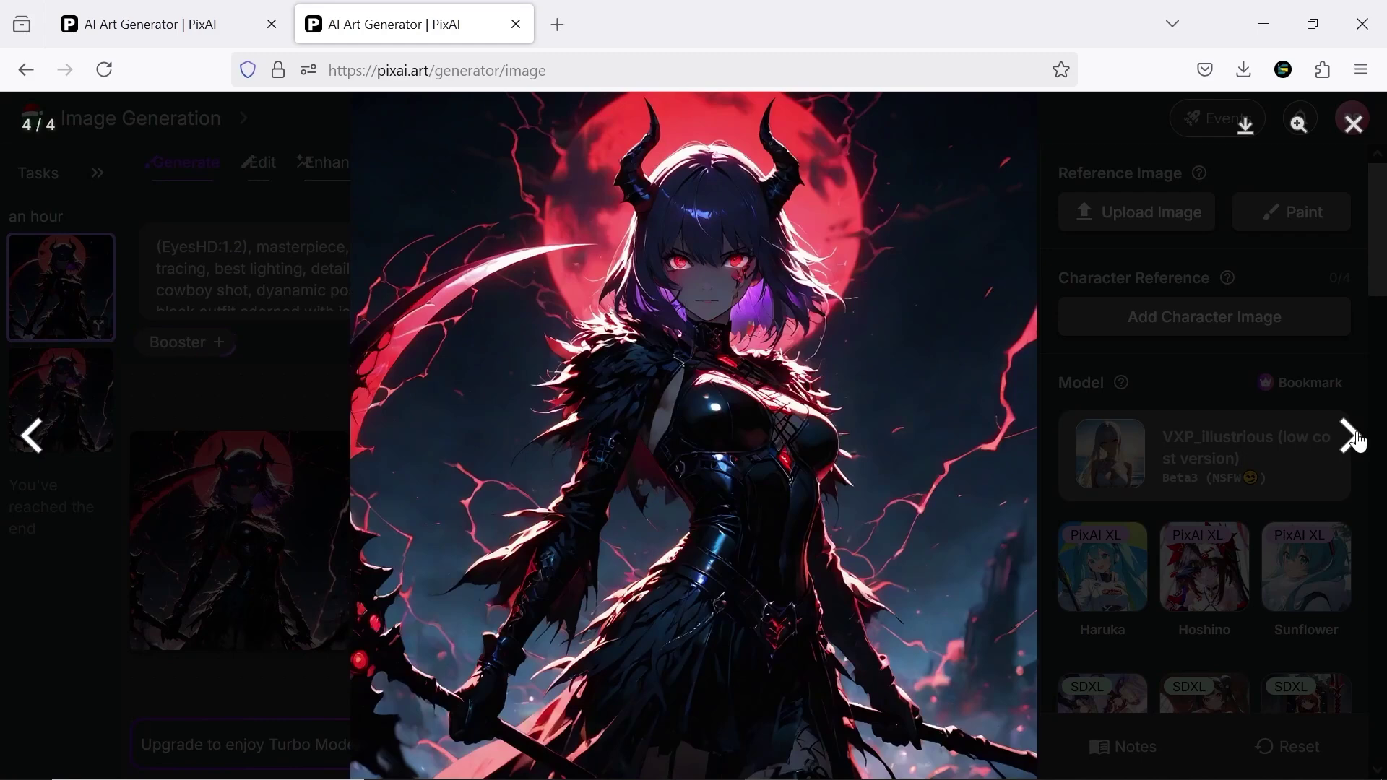
left_click(1233, 463)
Open the image in the editor, pan it, and mask beside the head and the upper body
left_click(782, 594)
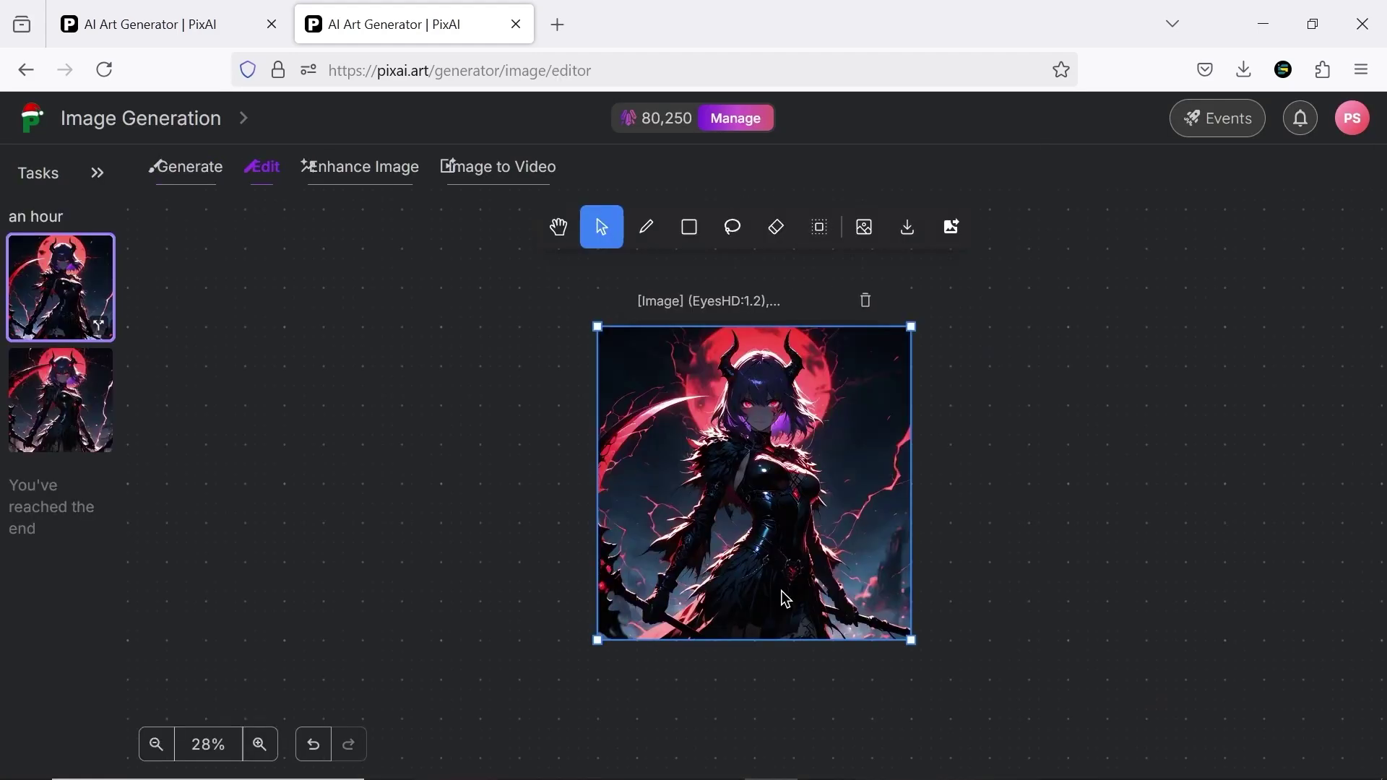
left_click(556, 242)
mouse_move(709, 431)
left_mouse_down()
mouse_move(682, 436)
mouse_move(709, 417)
left_mouse_up()
left_click(646, 227)
mouse_move(865, 394)
left_mouse_down()
mouse_move(856, 434)
mouse_move(892, 405)
left_mouse_up()
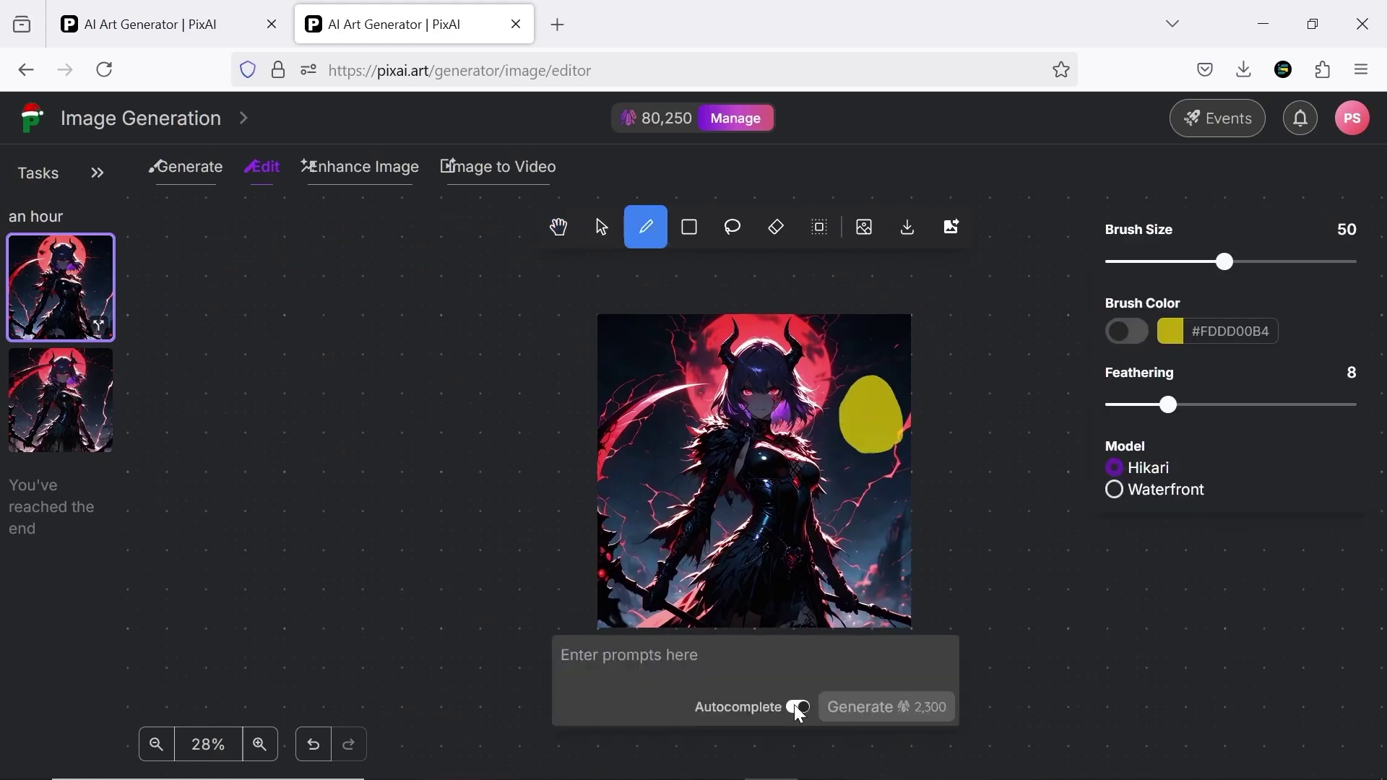
left_click(602, 227)
mouse_move(633, 364)
left_mouse_down()
mouse_move(663, 456)
mouse_move(803, 562)
mouse_move(880, 572)
left_mouse_up()
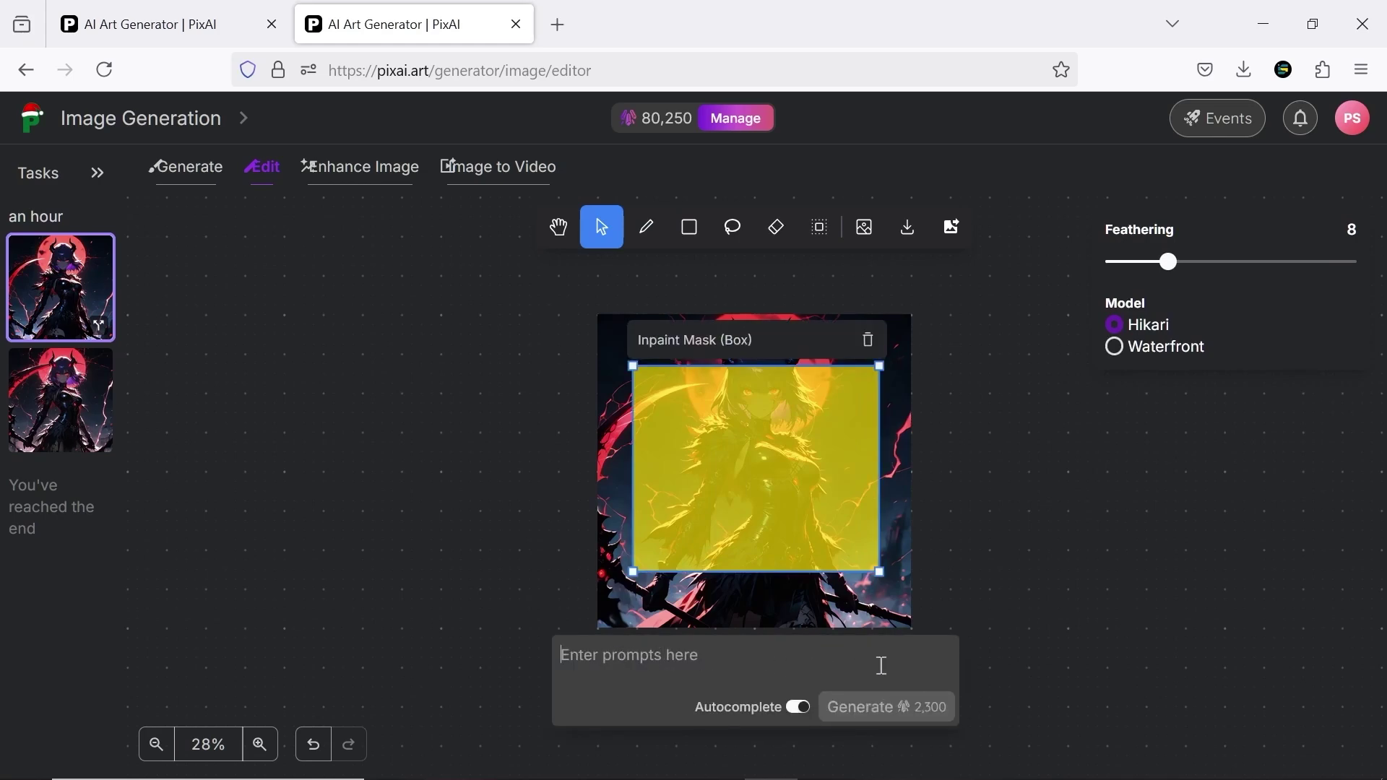
Stretch the outpaint area up-right and left-down, reposition the image, and focus the prompt
left_click(819, 227)
left_click_drag(876, 362, 1024, 288)
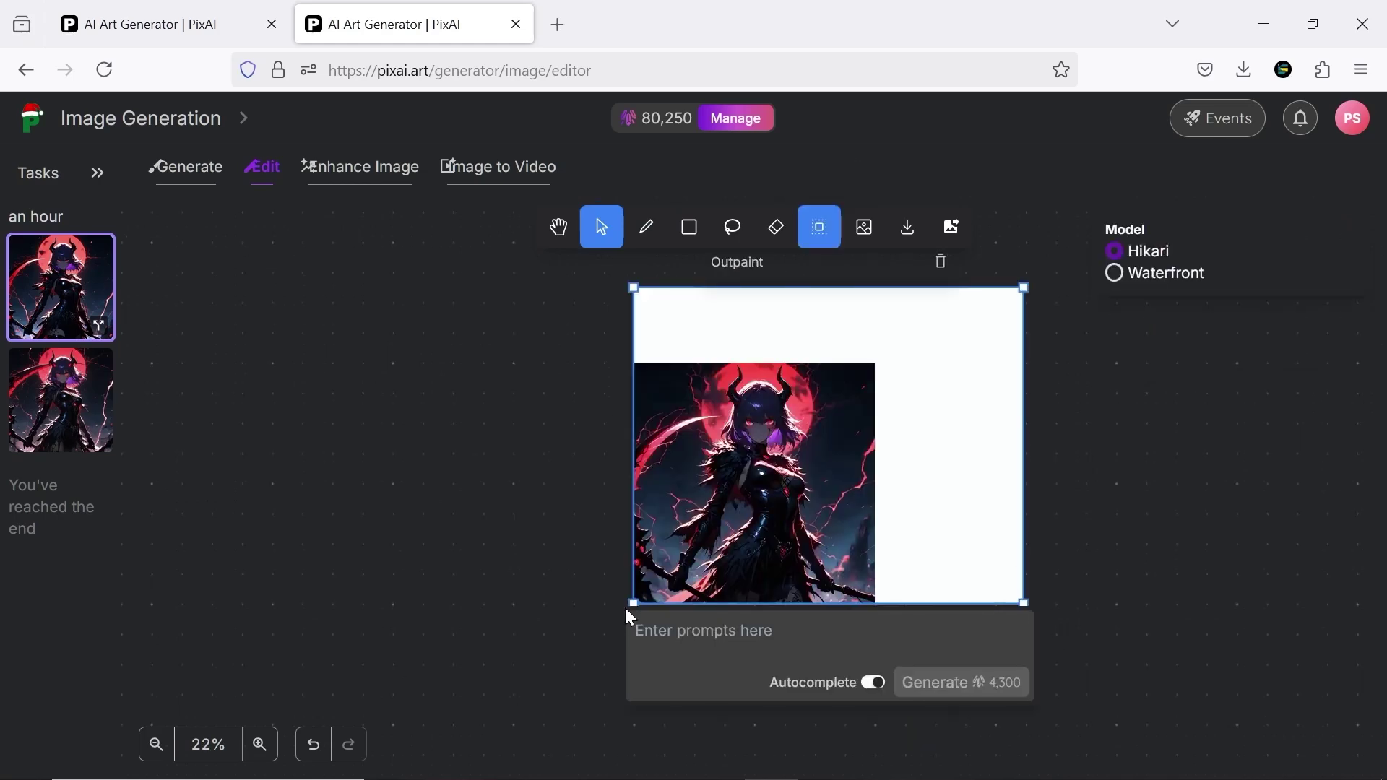
left_click_drag(627, 611, 438, 617)
left_click_drag(770, 509, 742, 491)
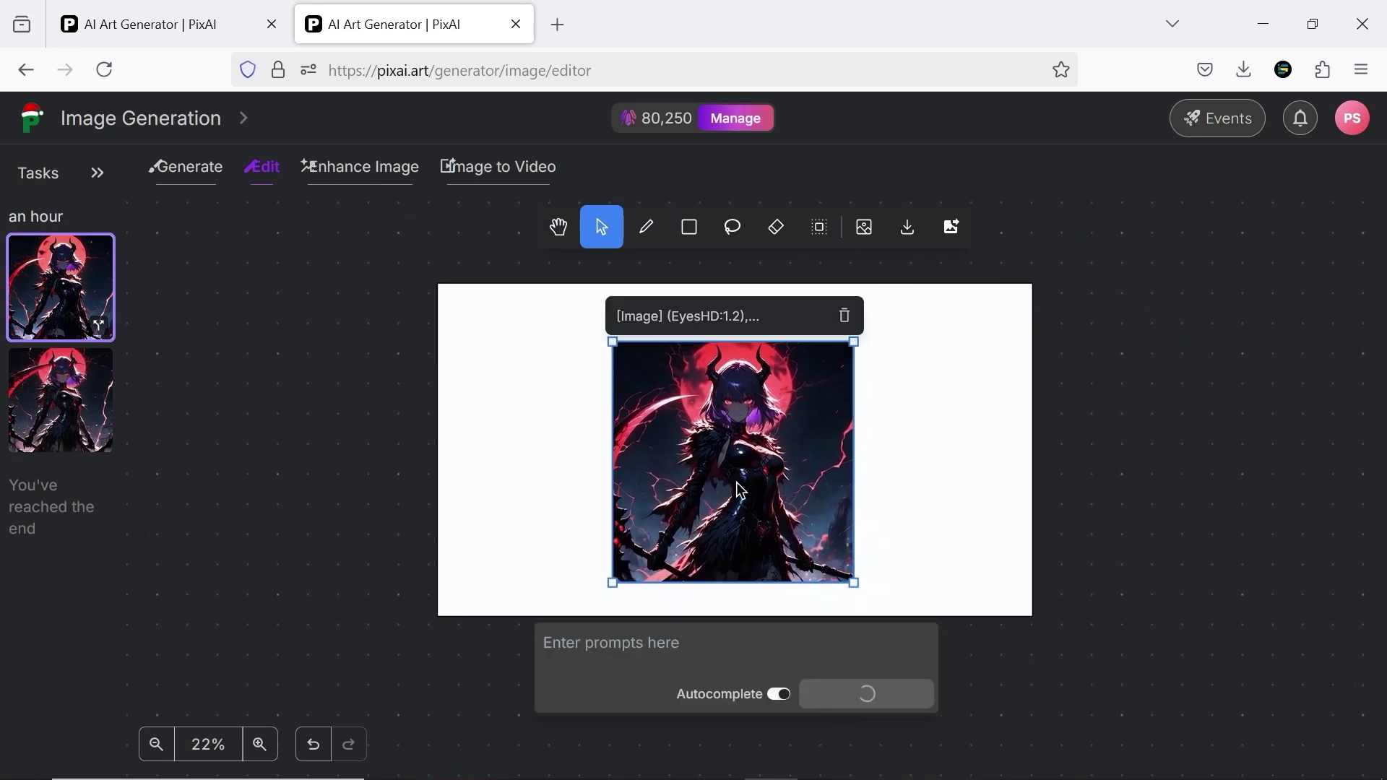
left_click(817, 647)
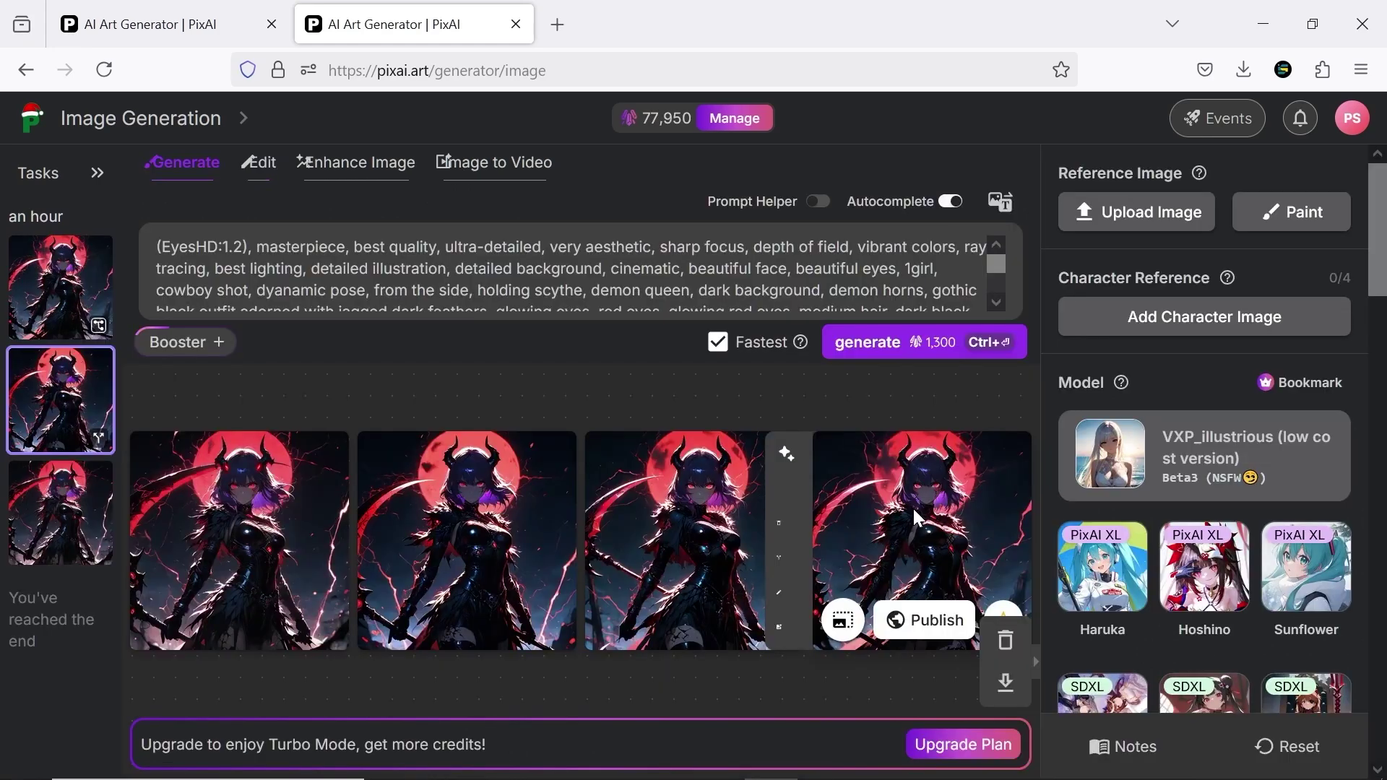
Choose Image Enhance upscaling and raise the upscale ratio from 1.3 to 1.4
left_click(846, 620)
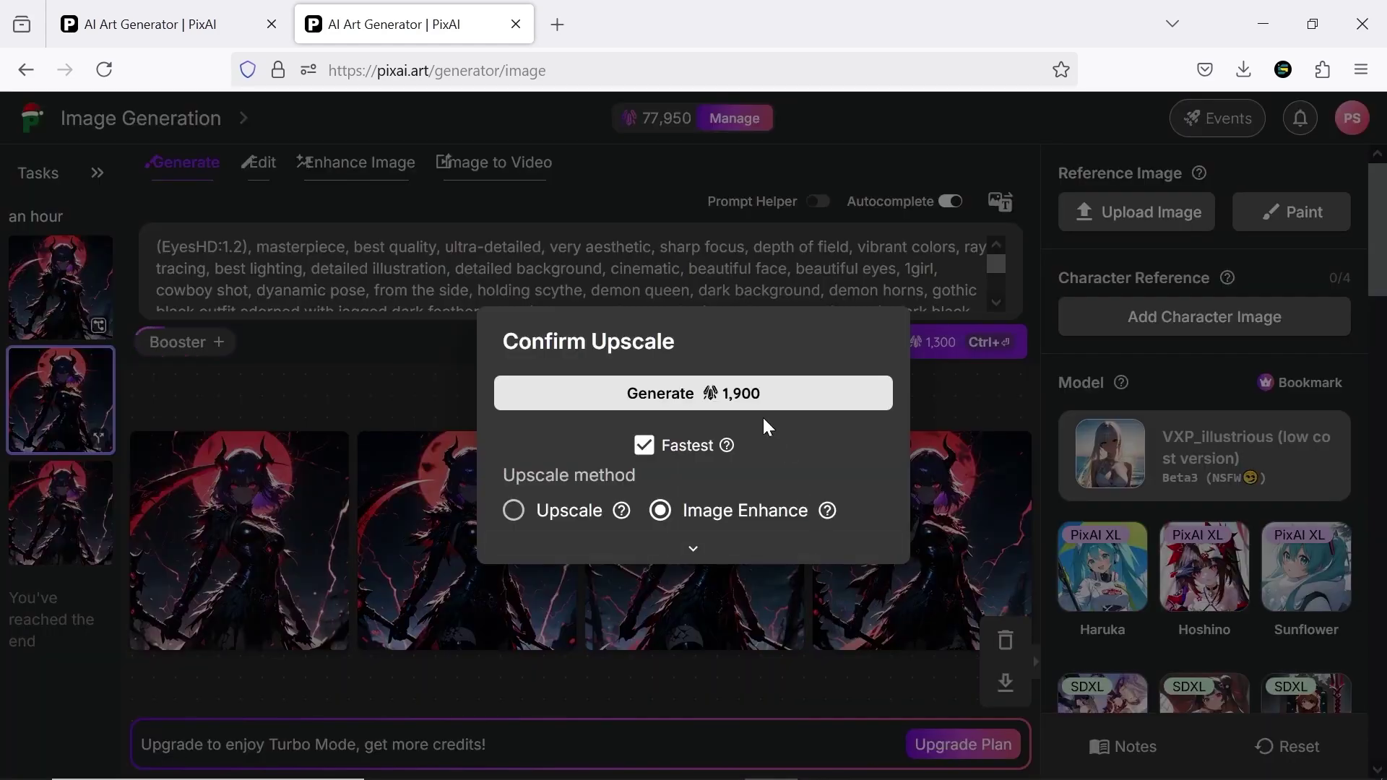
left_click(518, 511)
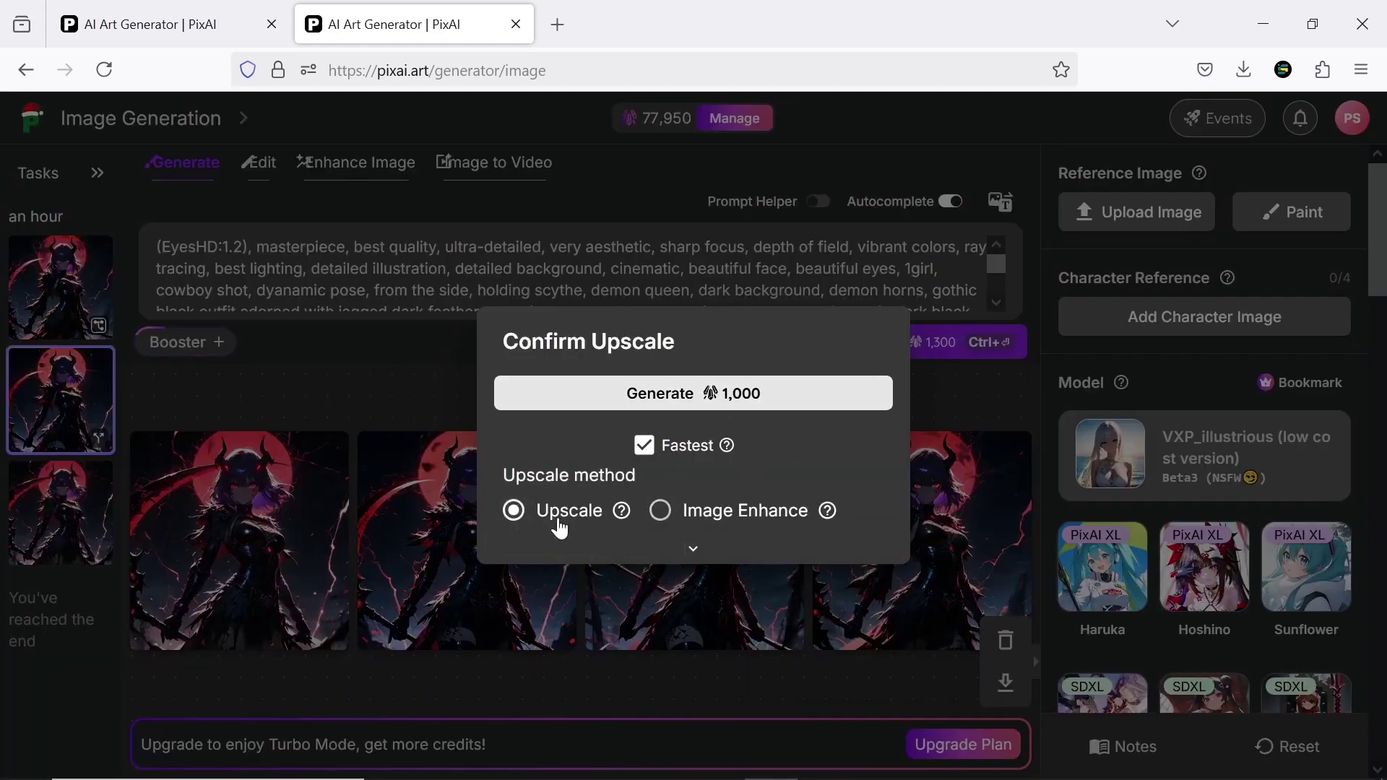
left_click(659, 510)
left_click(691, 550)
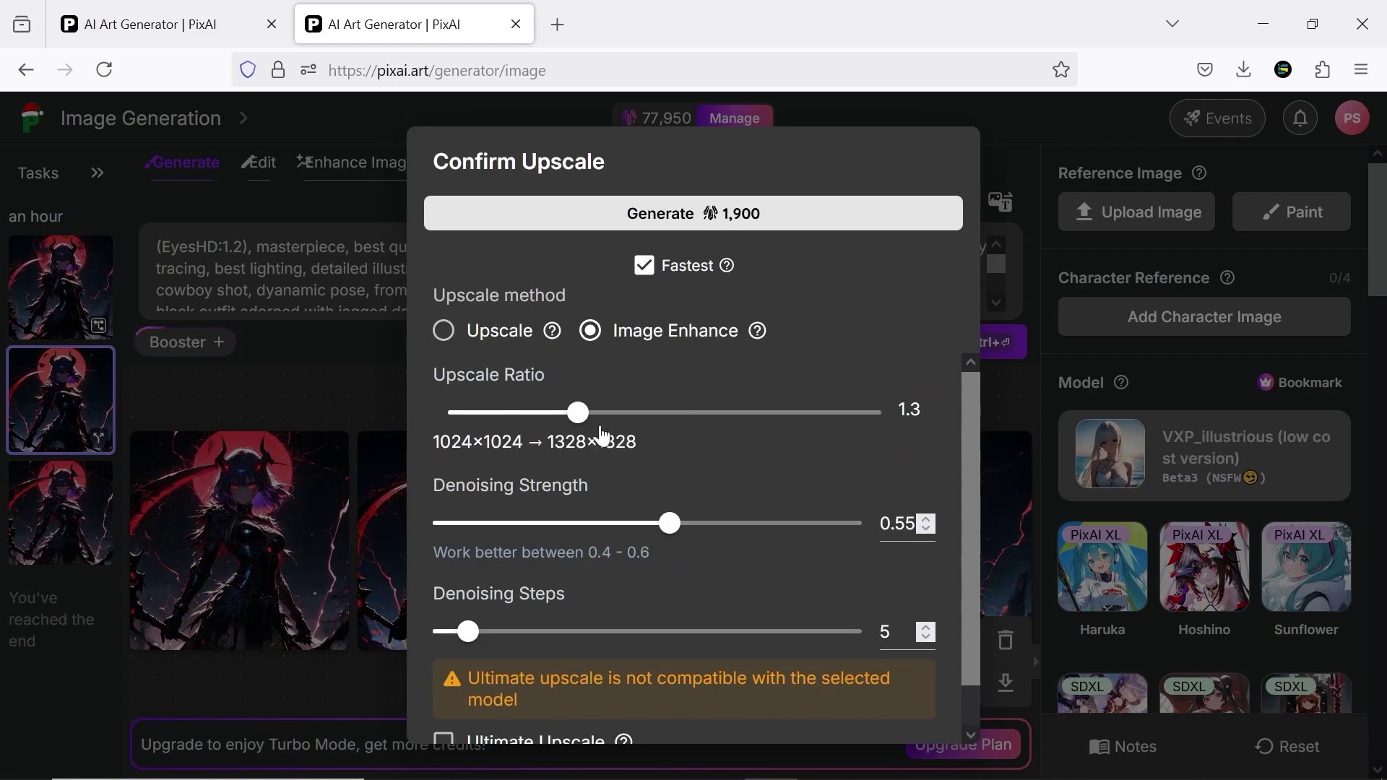
left_click_drag(599, 426, 804, 433)
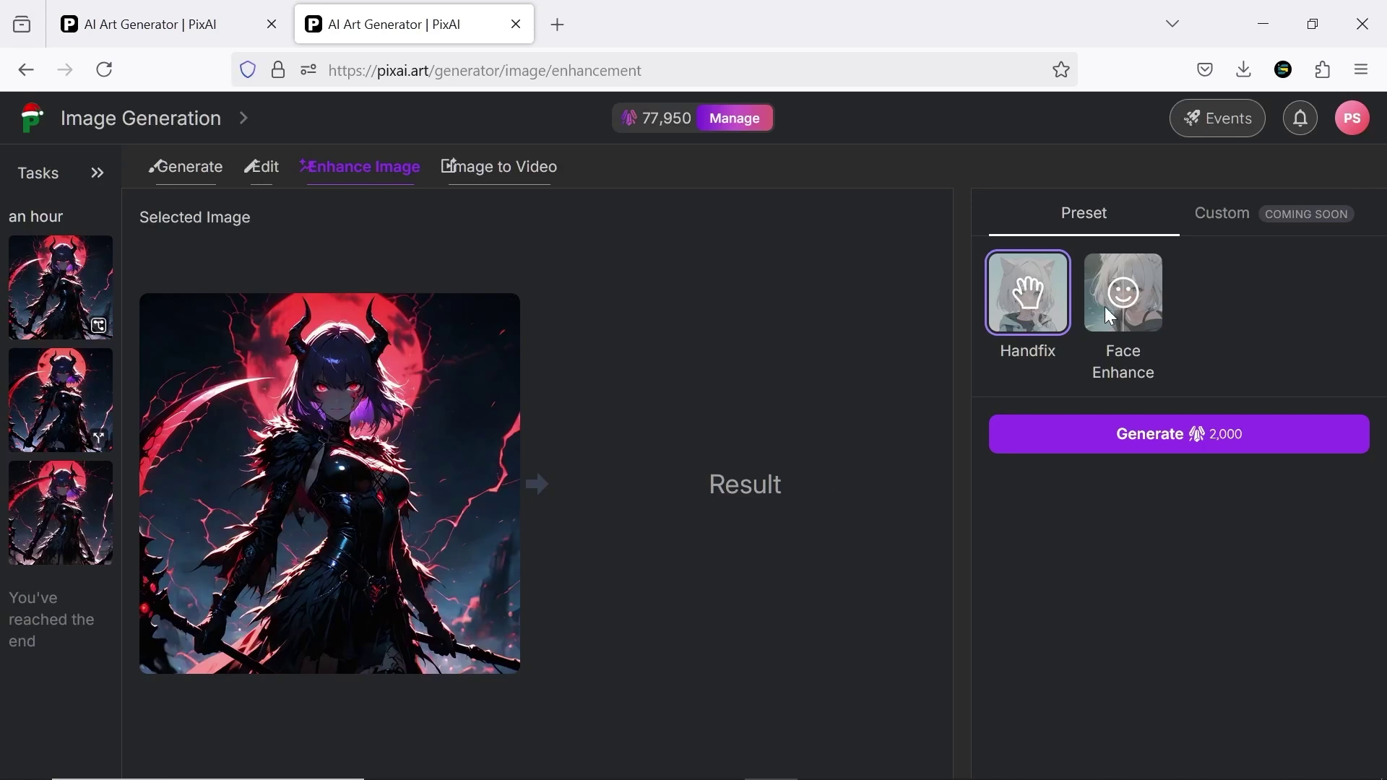
Settle on the Face Enhance preset over Handfix, then return to the Generate page
left_click(1109, 309)
left_click(1057, 305)
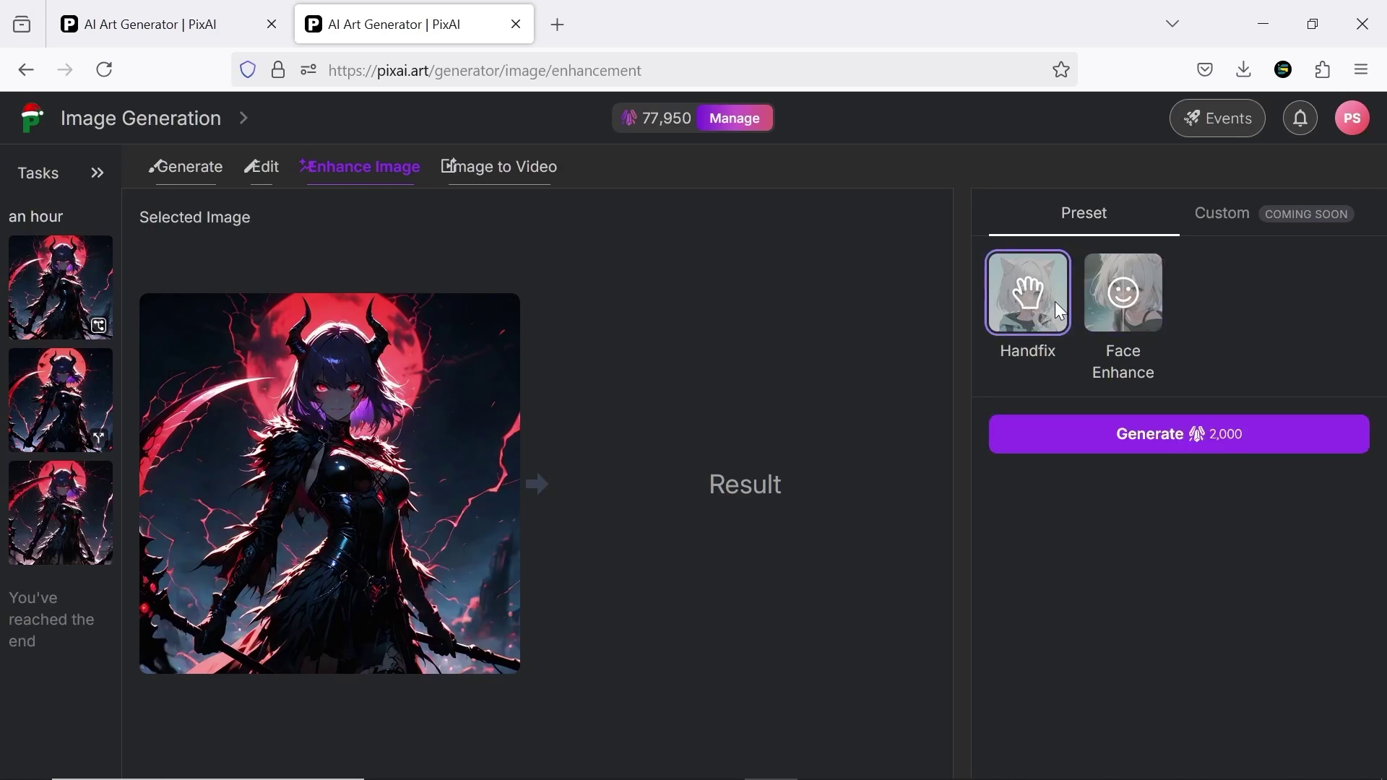
left_click(1106, 324)
left_click(1016, 324)
left_click(1112, 322)
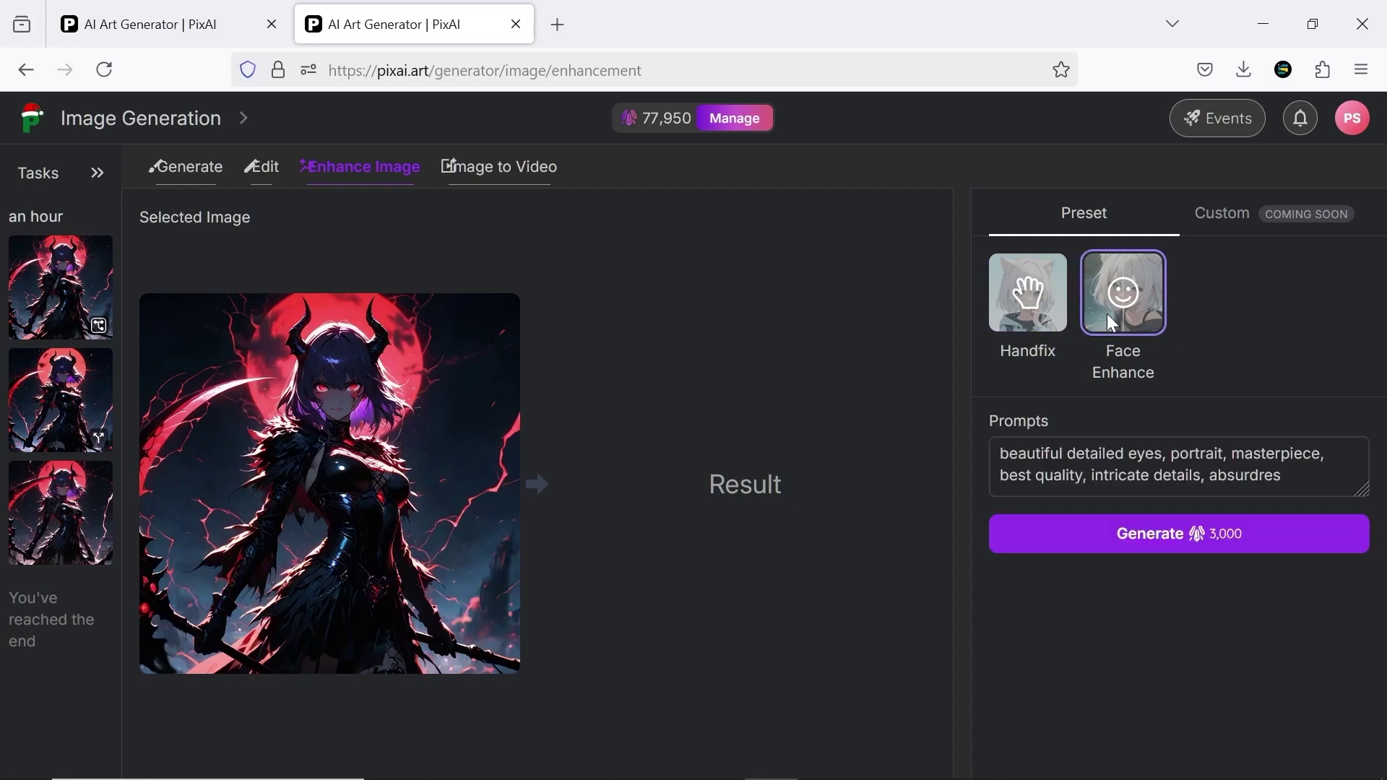
key("alt+Left")
Open image-to-video for the demon-queen image and try V1(Medium Resolution), Basic mode, 10 seconds
left_click(787, 454)
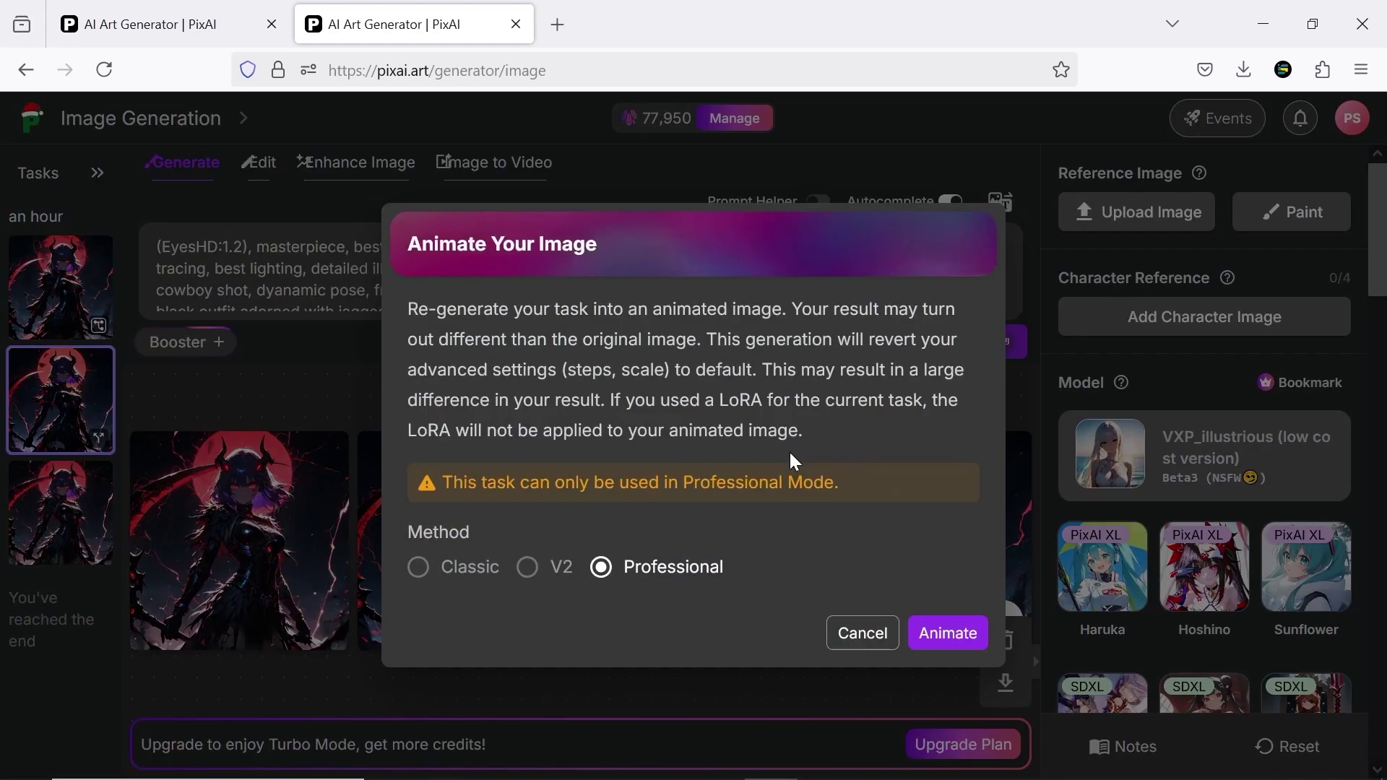
left_click(923, 636)
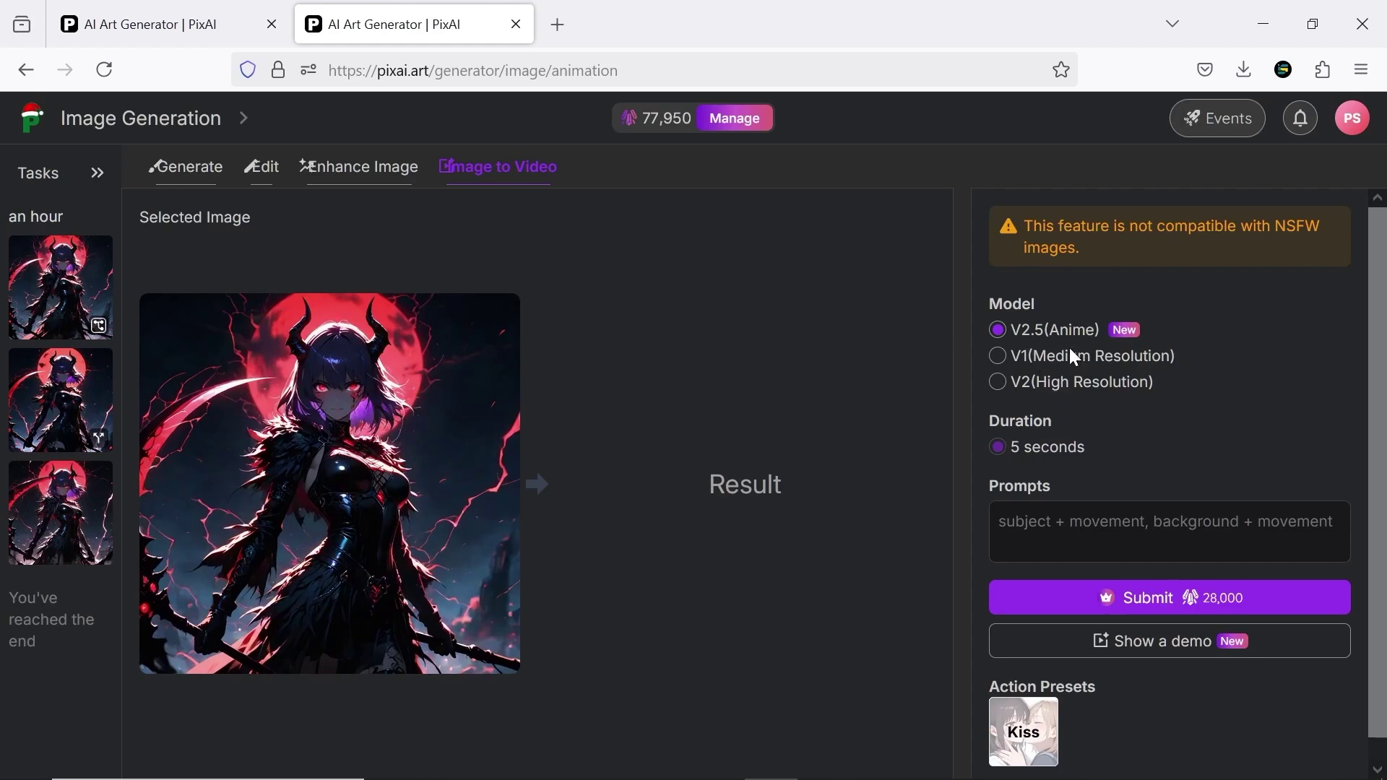
left_click(1003, 356)
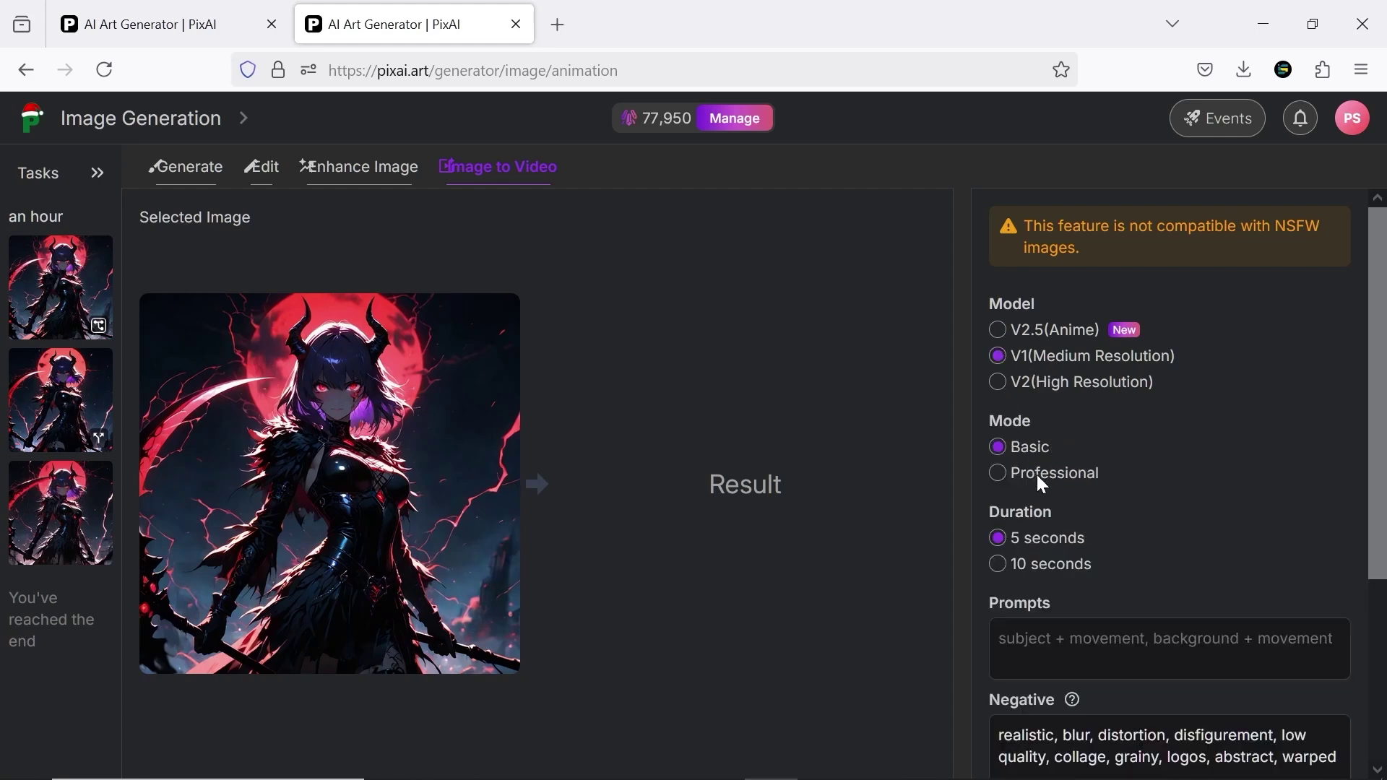
left_click(1053, 569)
left_click(1014, 452)
Try V2(High Resolution) and 10 seconds, then settle on V2.5(Anime) at 5 seconds
left_click(1031, 384)
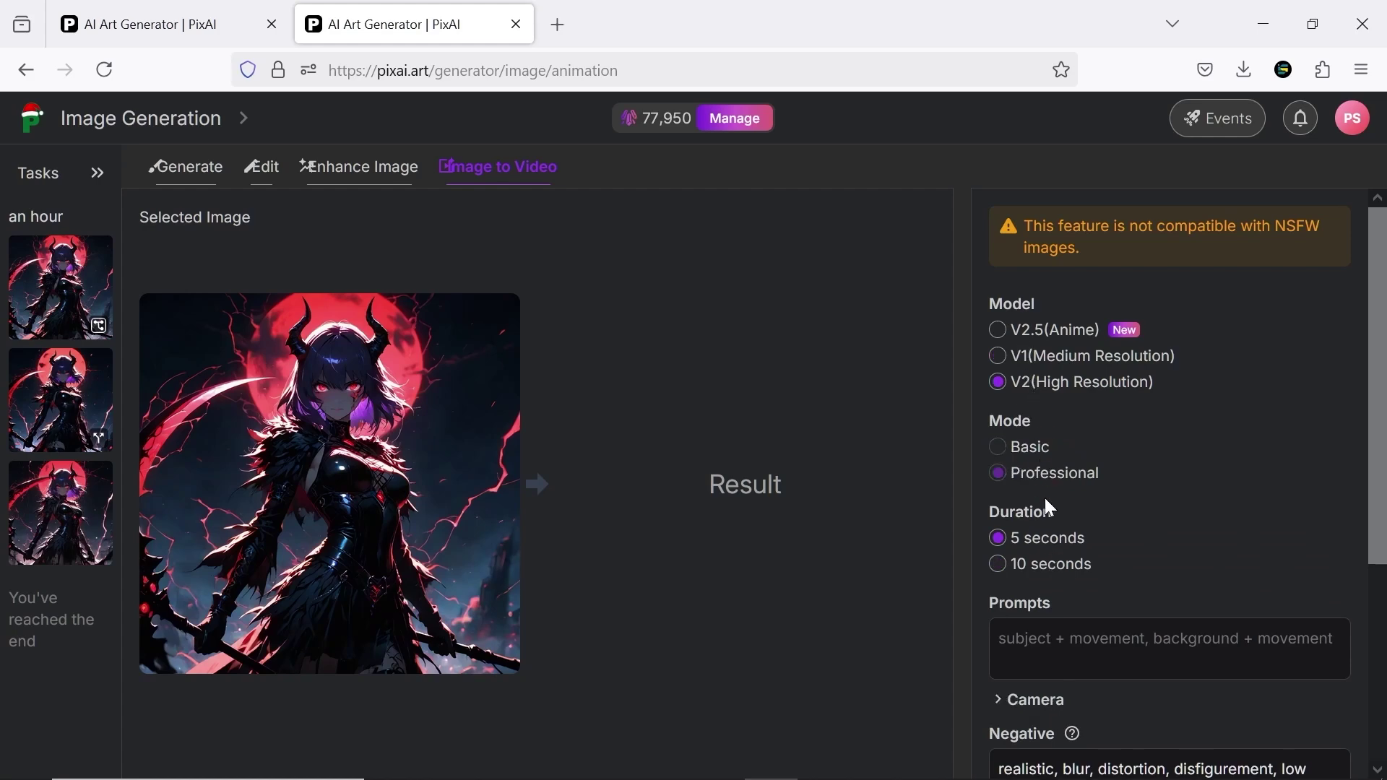
left_click(1051, 565)
left_click(1047, 541)
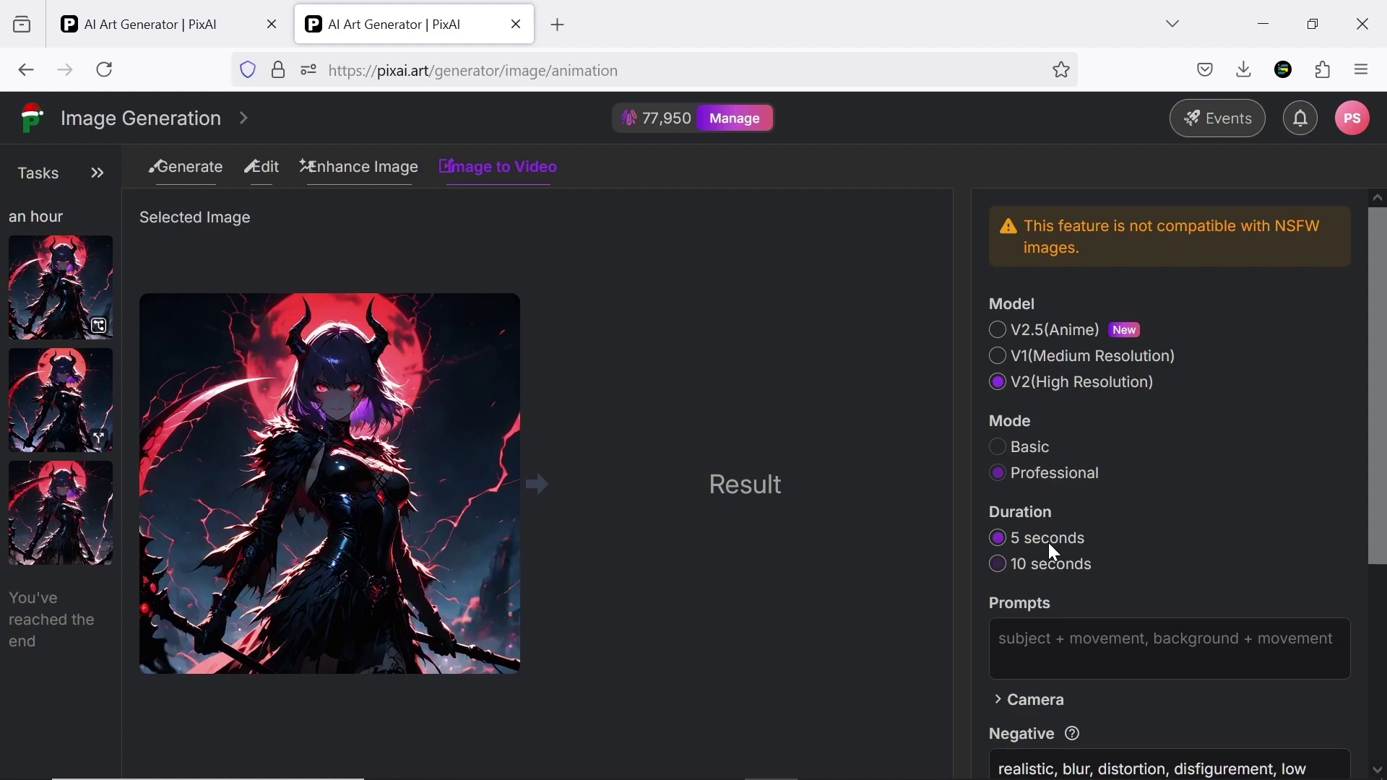
left_click(1000, 329)
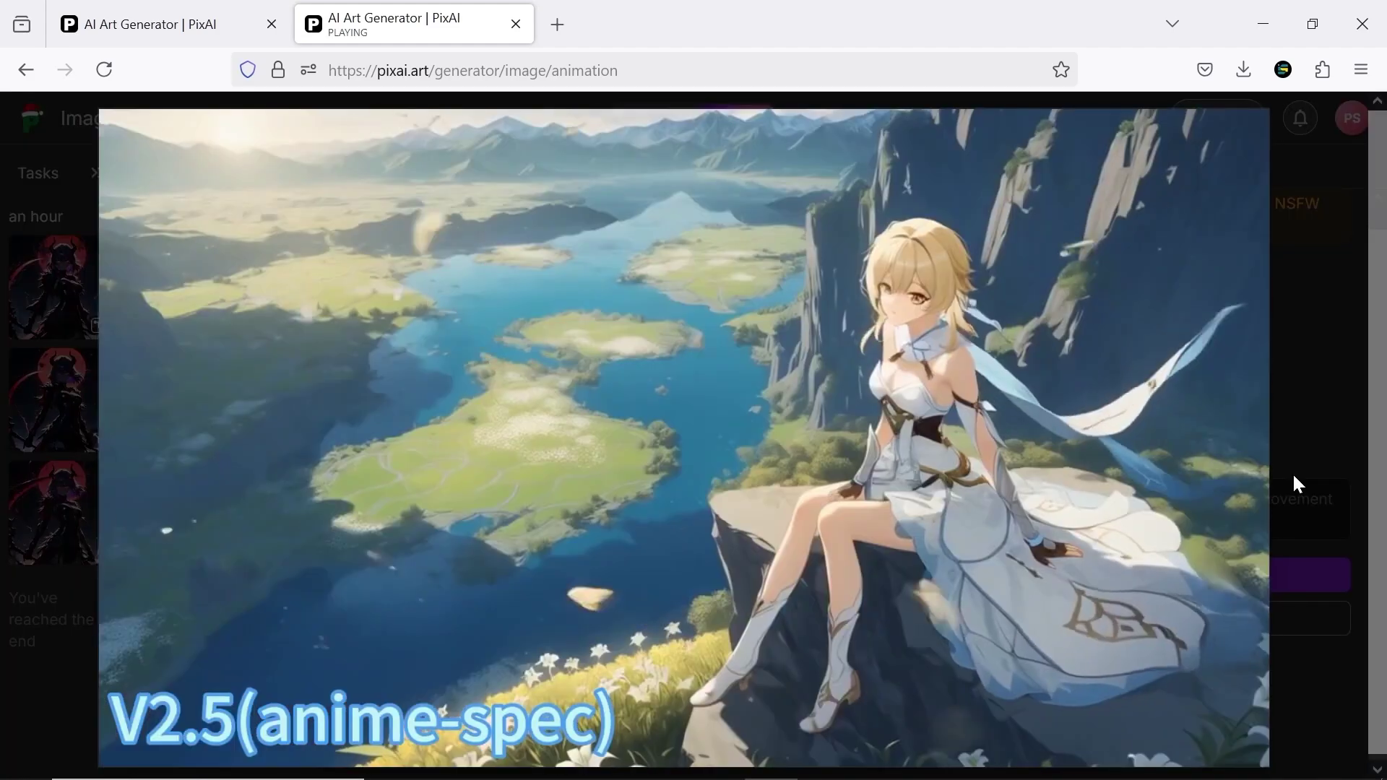
scroll(1326, 447, "down", 2)
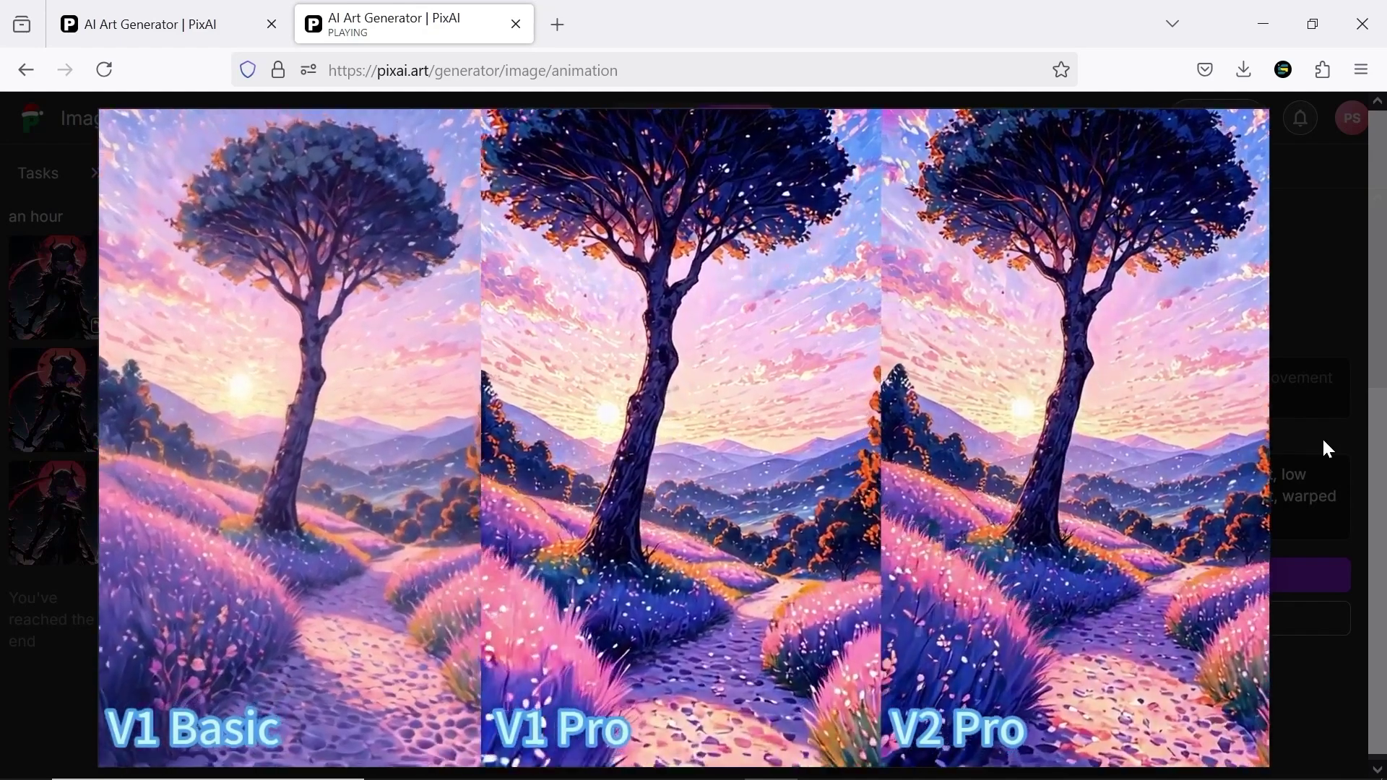
Close the demo and paste the fiery red moon, embers and lightning motion prompt
left_click(1325, 446)
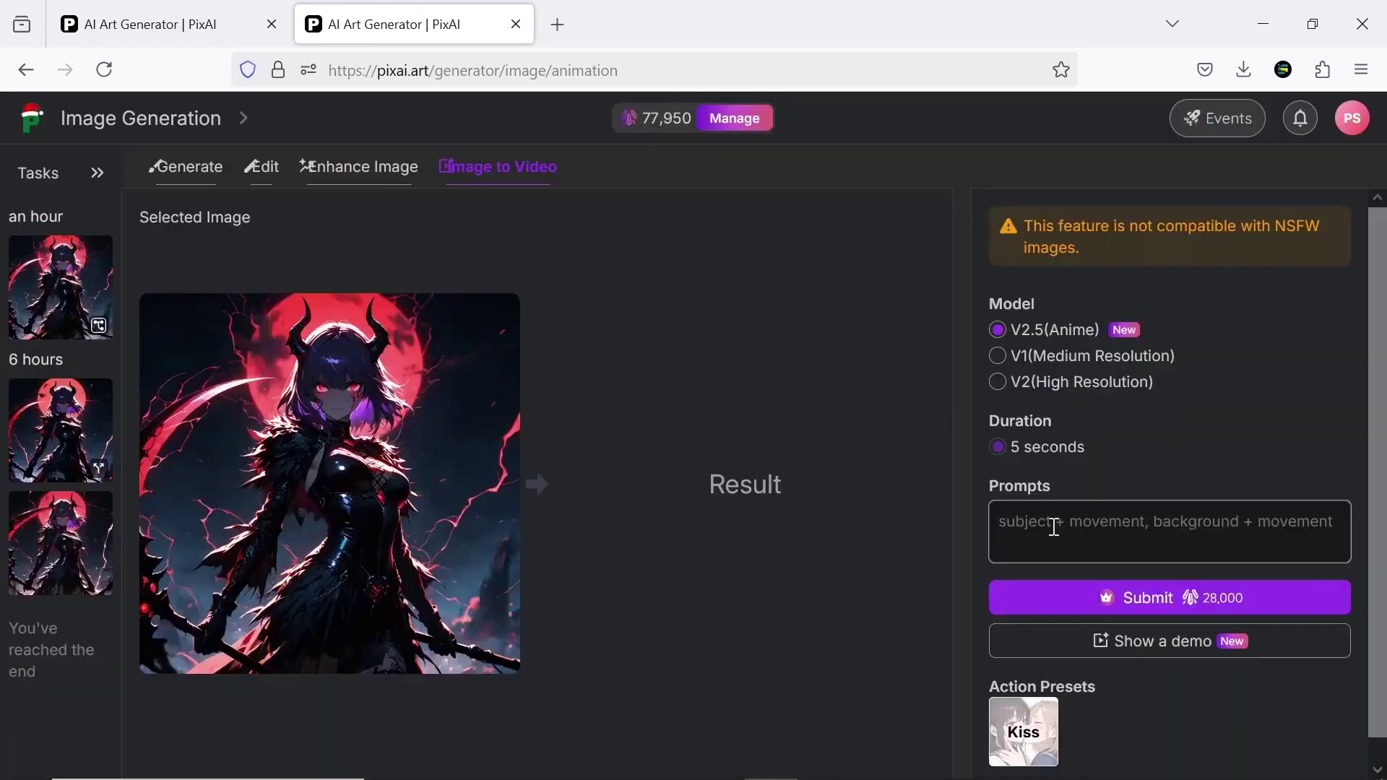
right_click(1046, 525)
left_click(1104, 345)
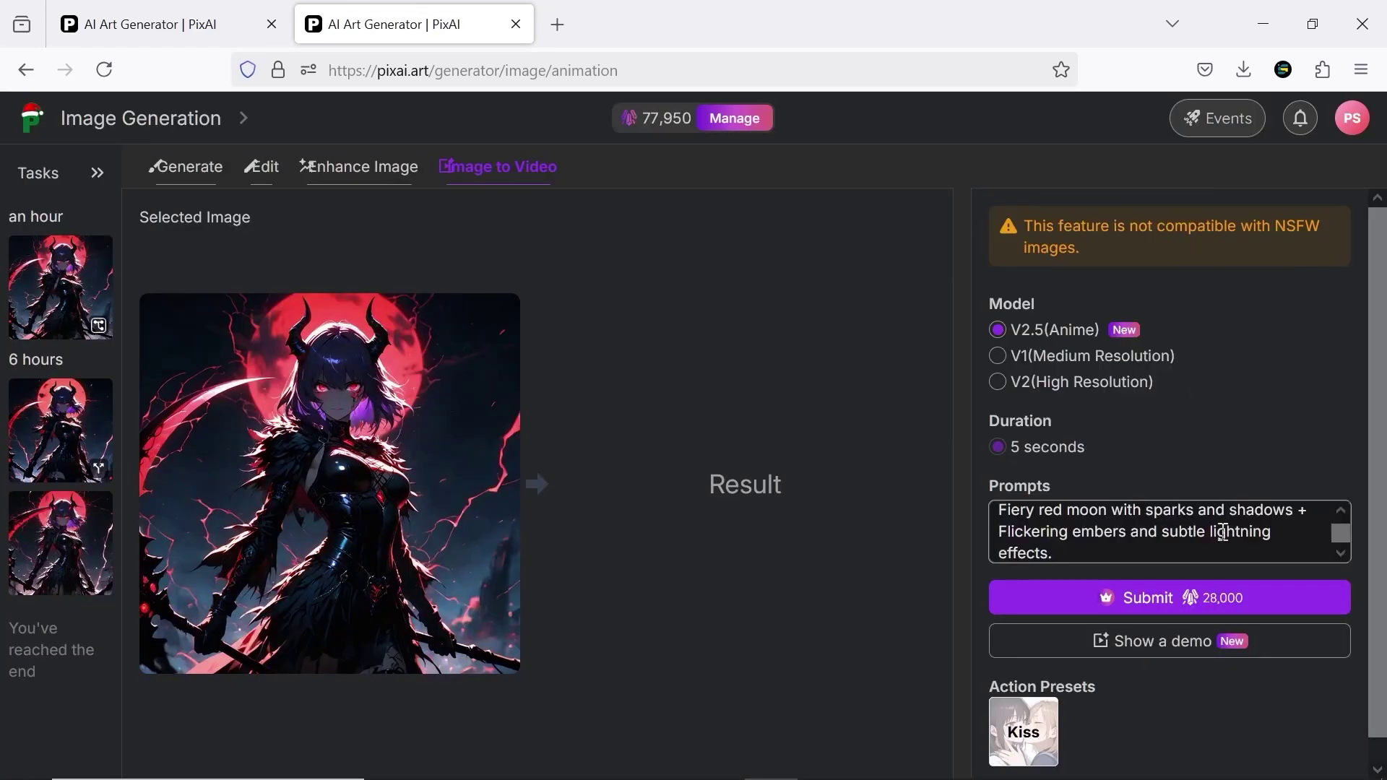
scroll(1278, 527, "up", 3)
scroll(1277, 527, "down", 4)
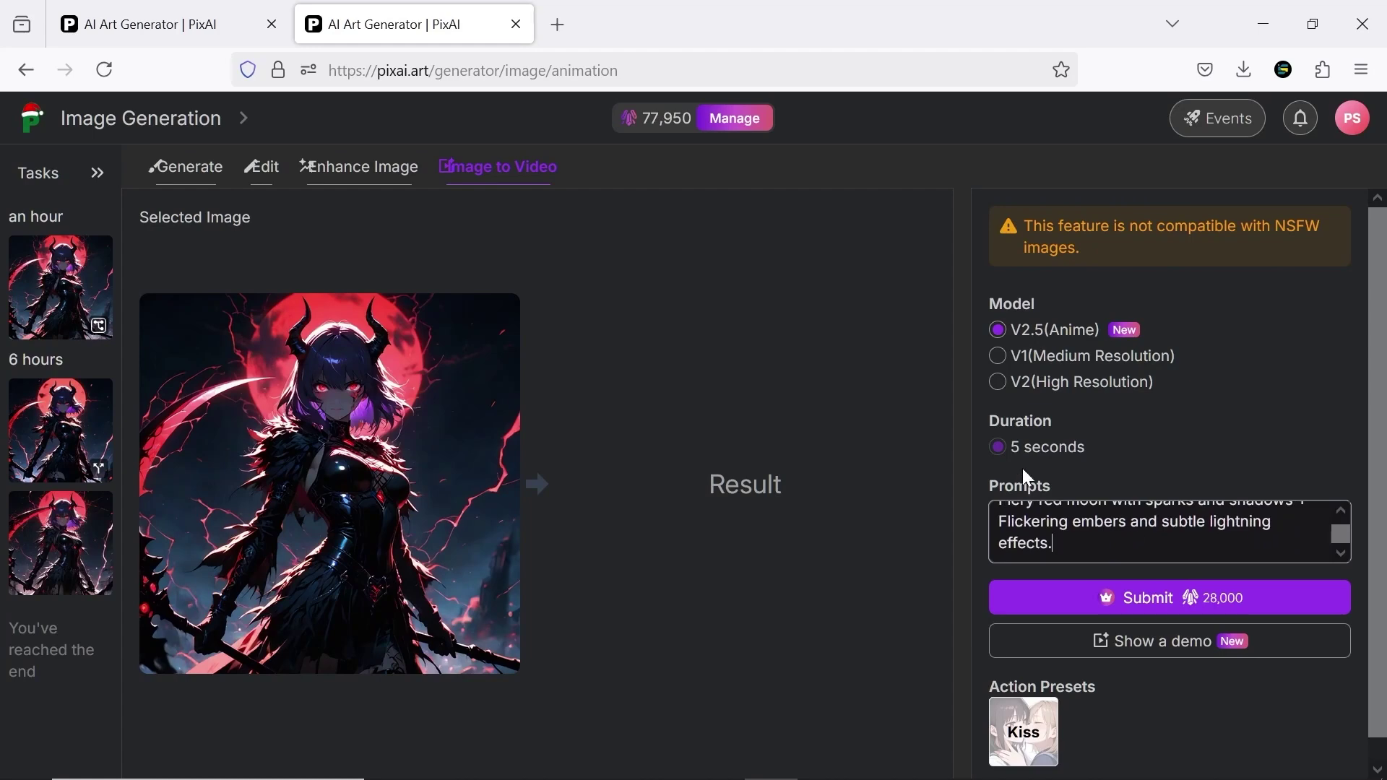
Switch the video model to V2(High Resolution) and look through the camera movement options
left_click(998, 383)
scroll(1166, 483, "down", 3)
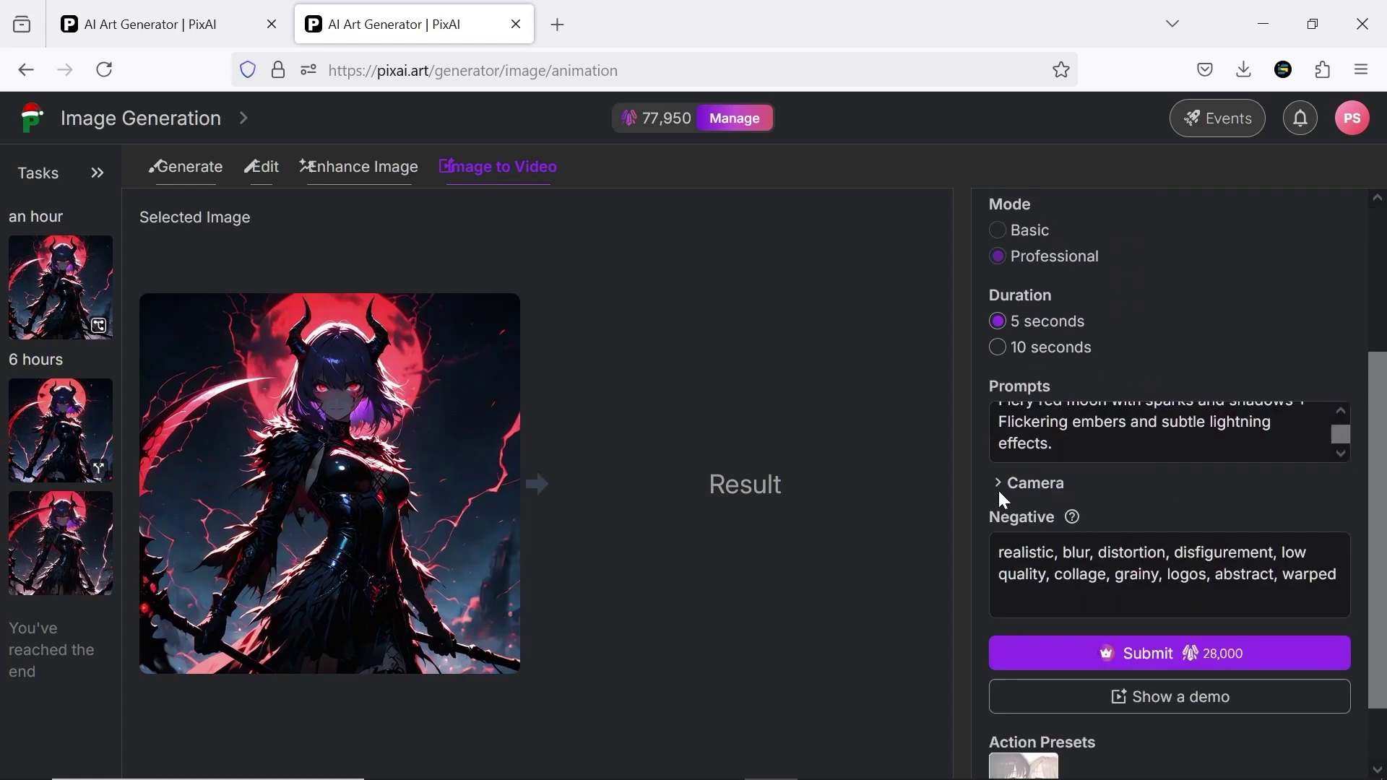
left_click(1062, 489)
left_click(1161, 518)
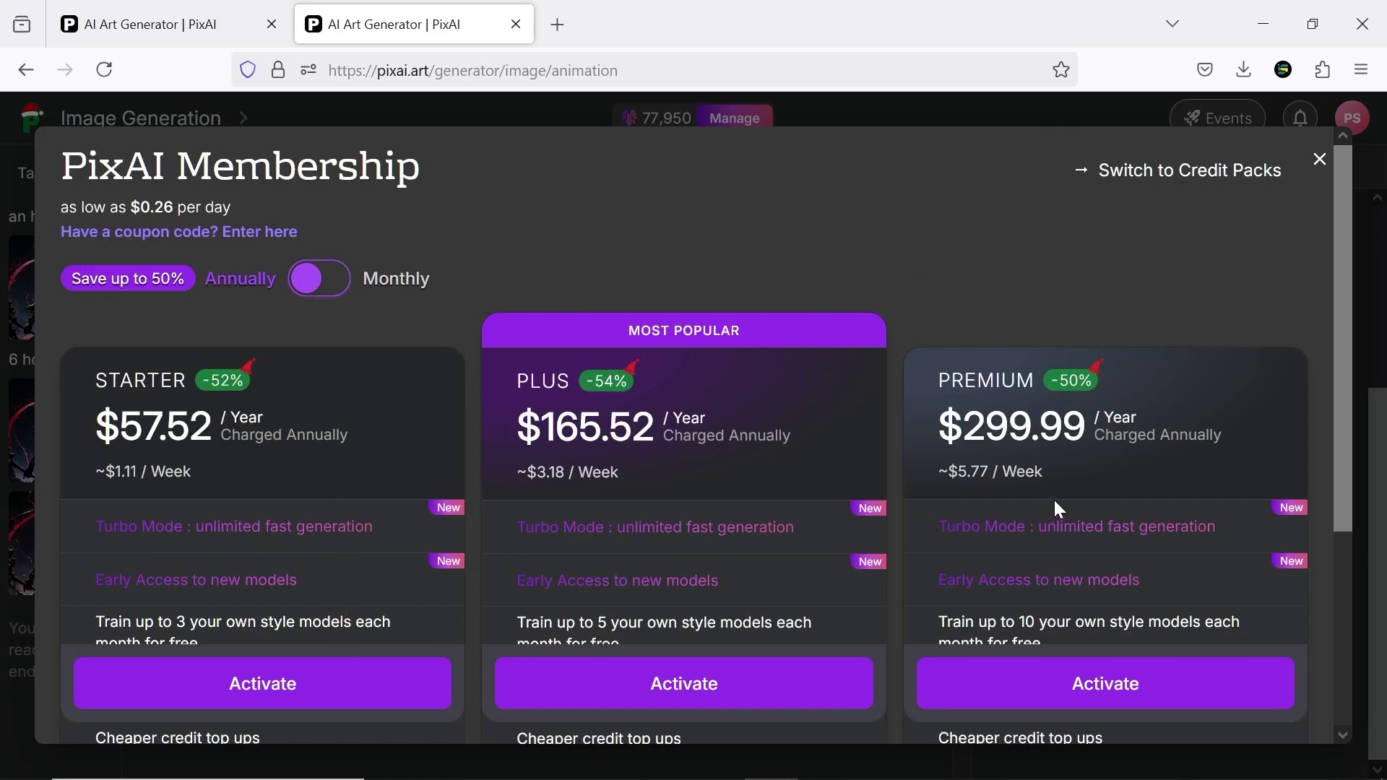
Compare monthly and annual plan prices, then switch to the $5, $10 and $30 credit packs
left_click(318, 288)
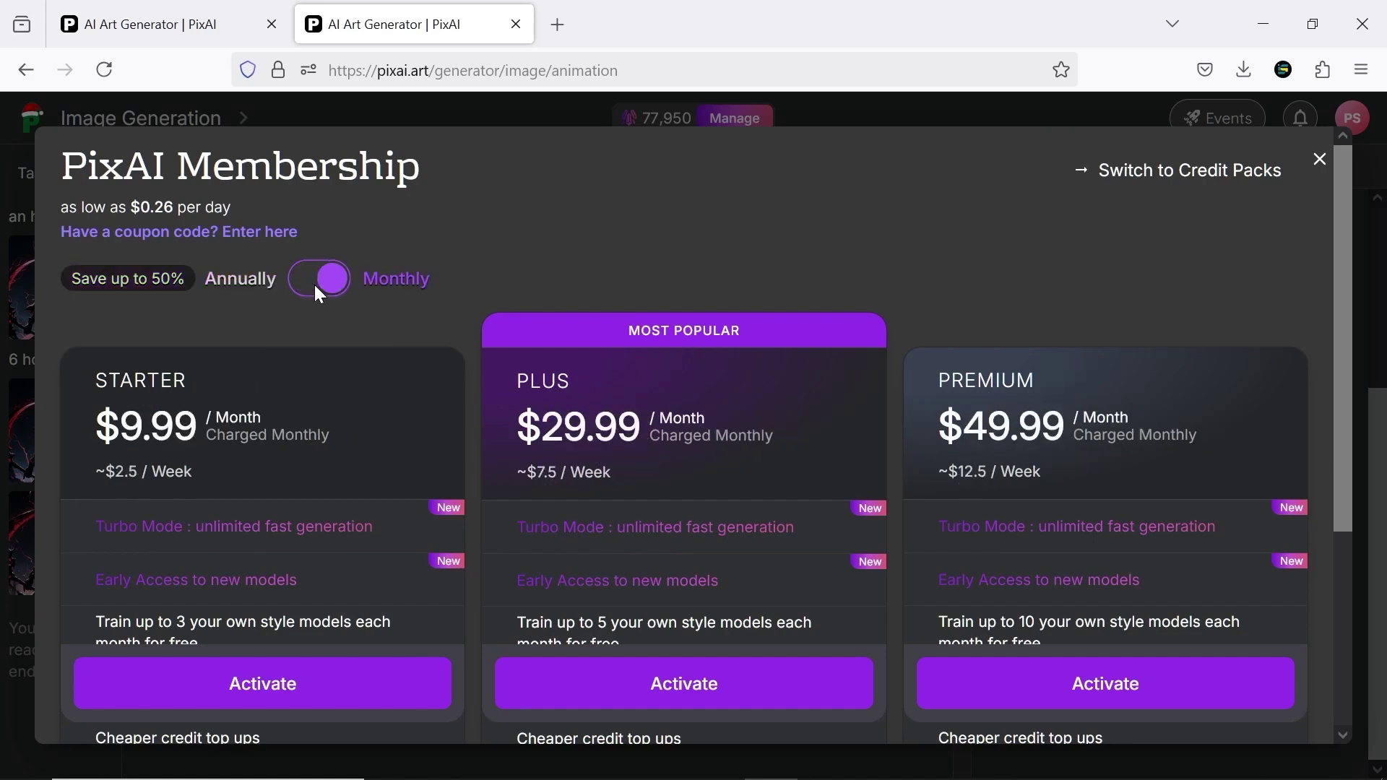
left_click(320, 289)
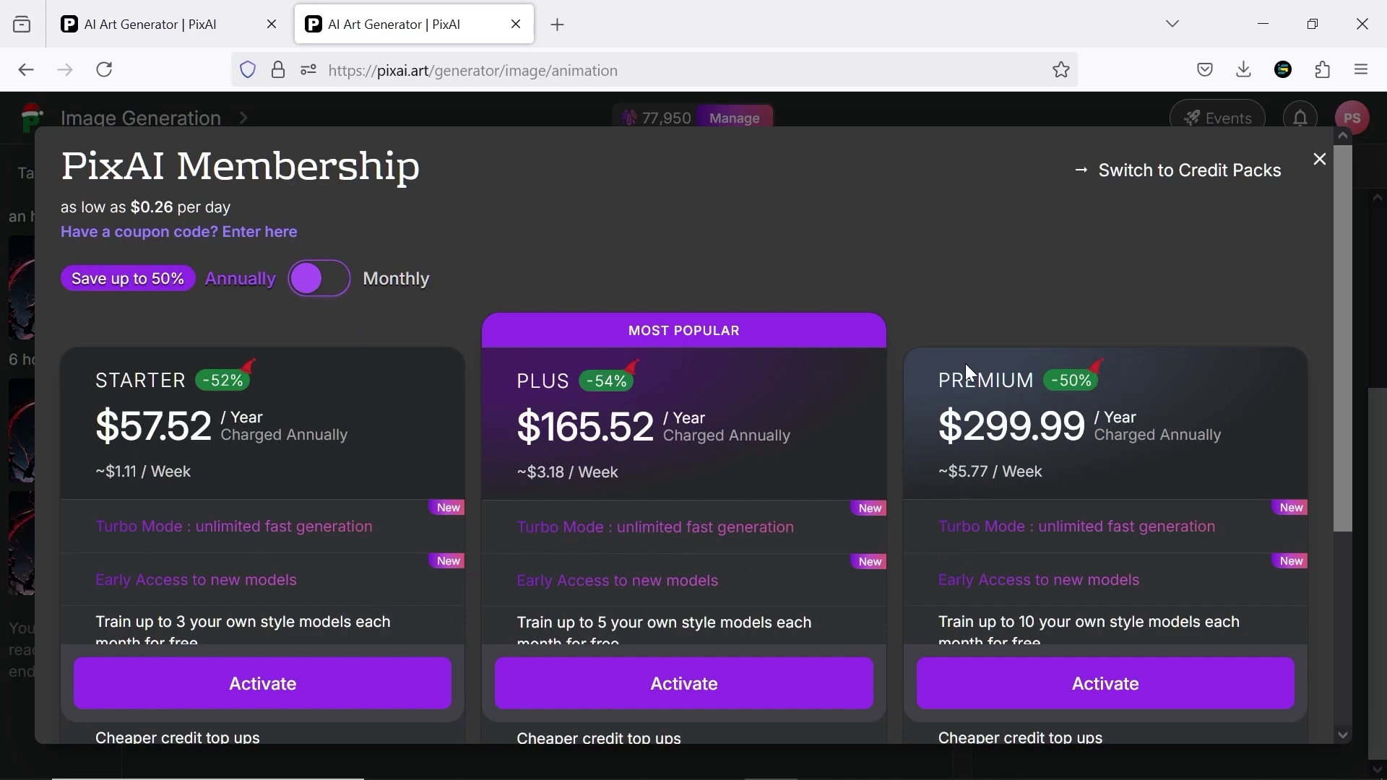
scroll(966, 365, "down", 3)
scroll(966, 364, "down", 1)
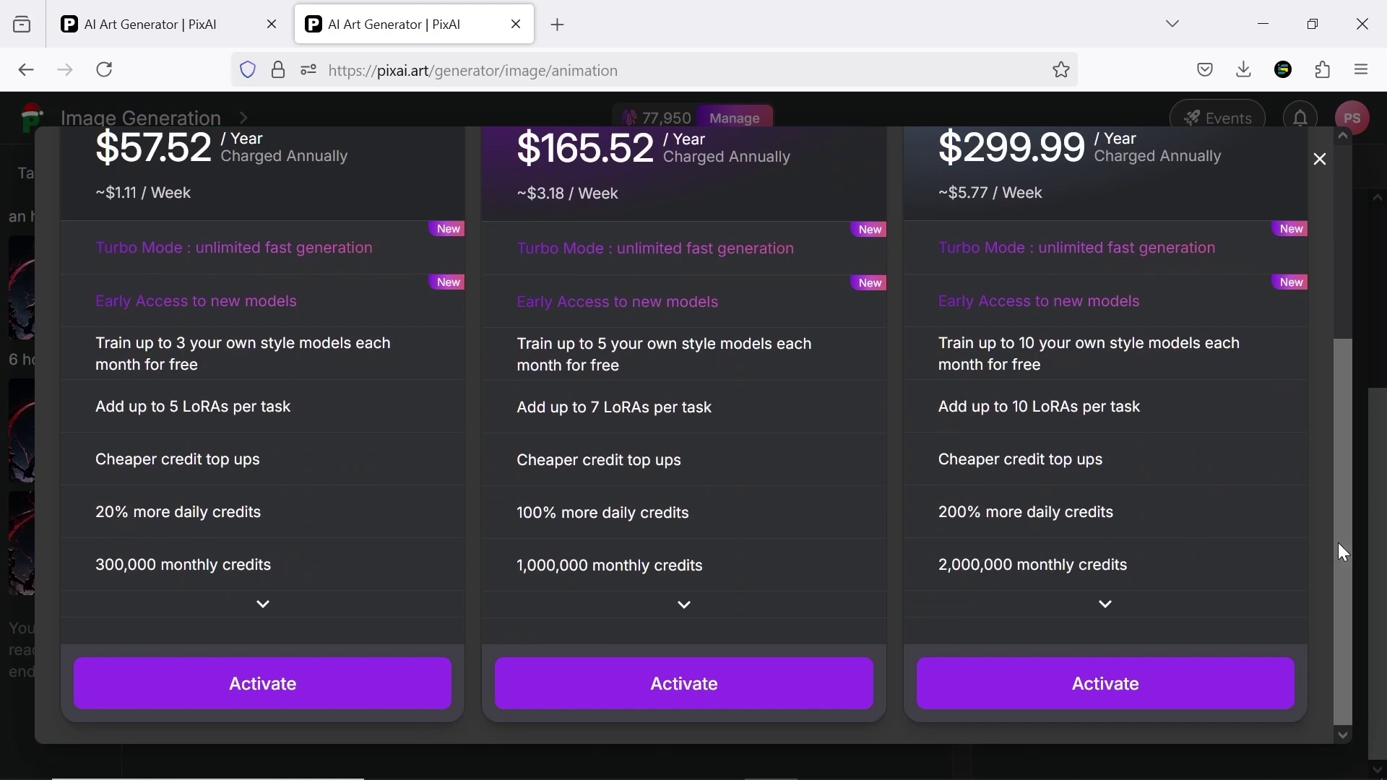
left_click_drag(1338, 544, 1336, 286)
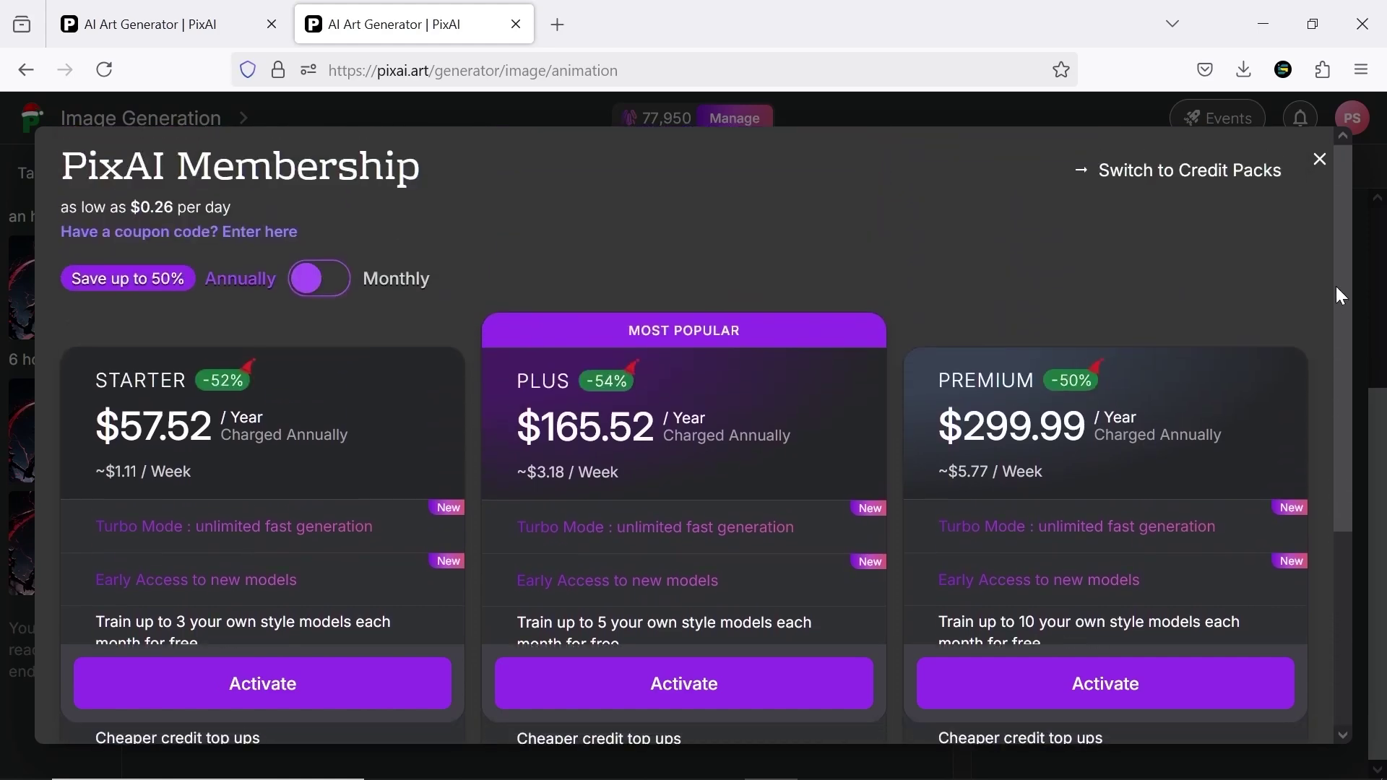
left_click(1149, 170)
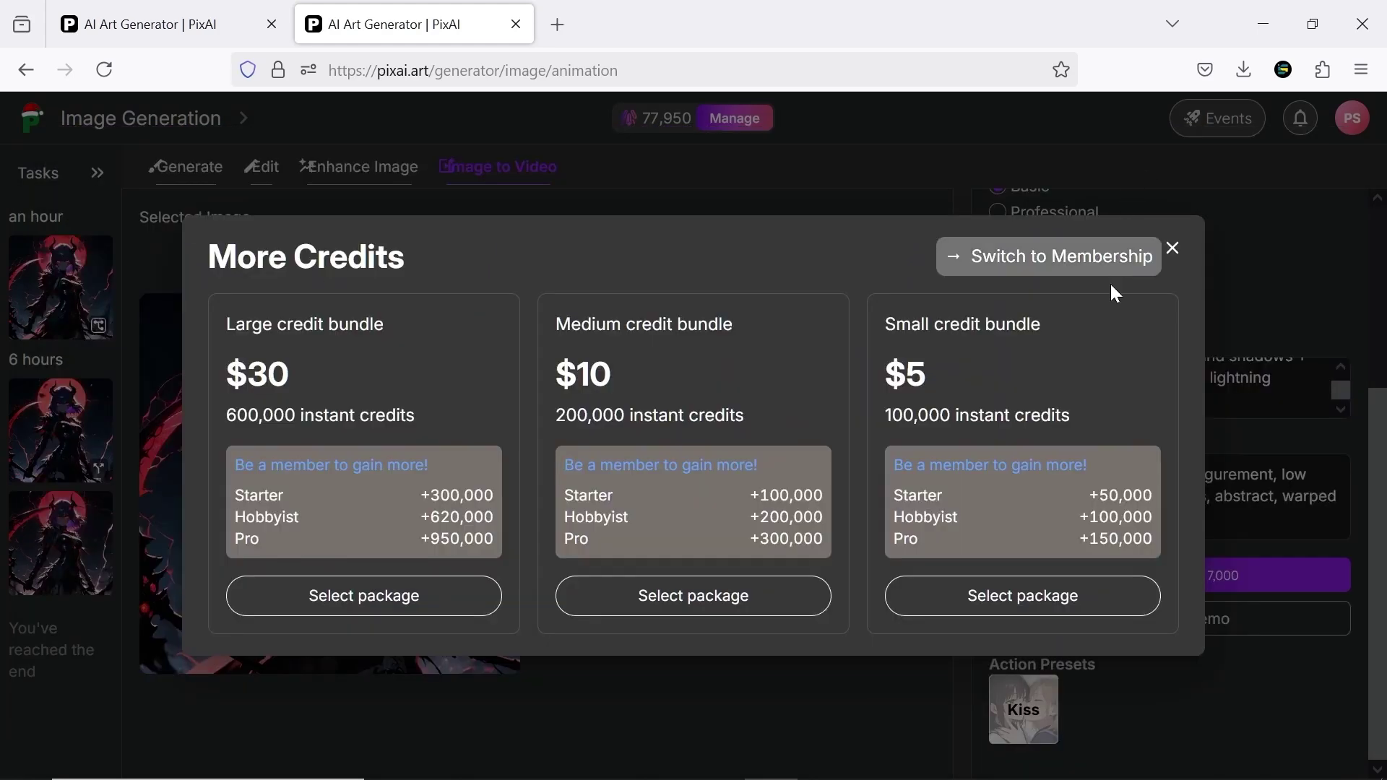